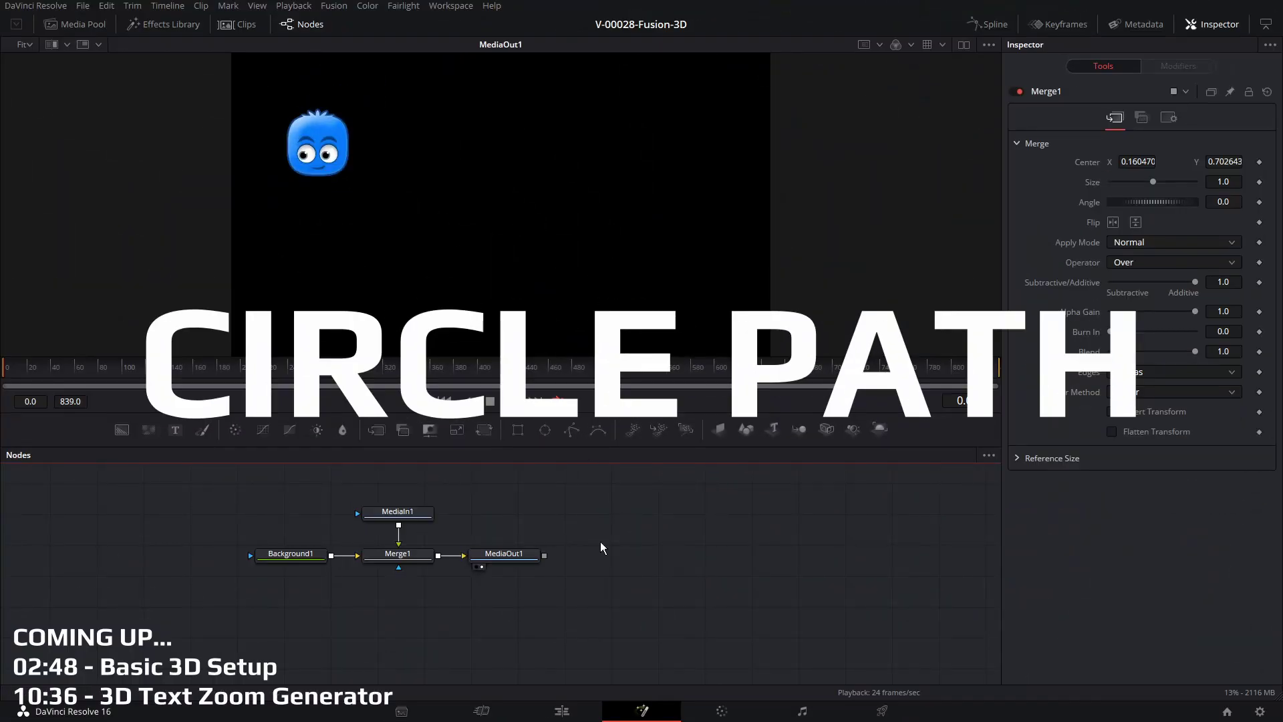
Step: Add an unconnected Polygon node in the empty area beside MediaOut1 and select it
click(309, 557)
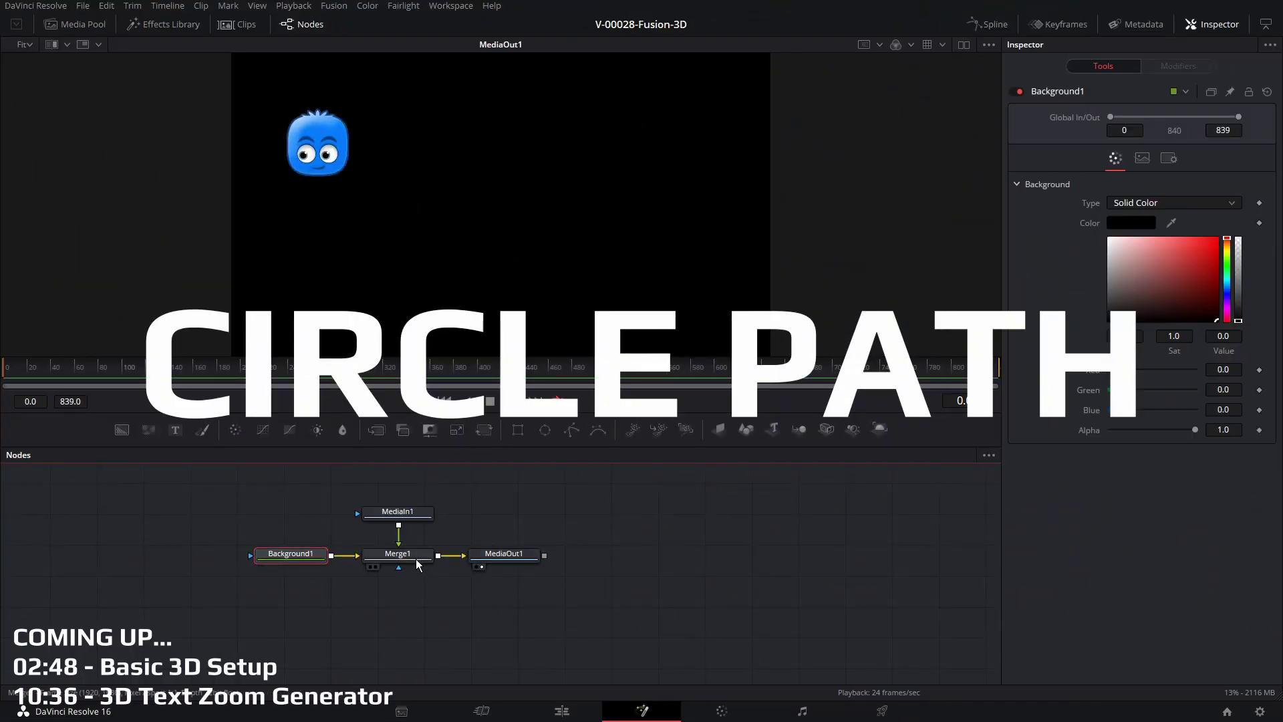
drag(573, 435, 647, 537)
click(747, 519)
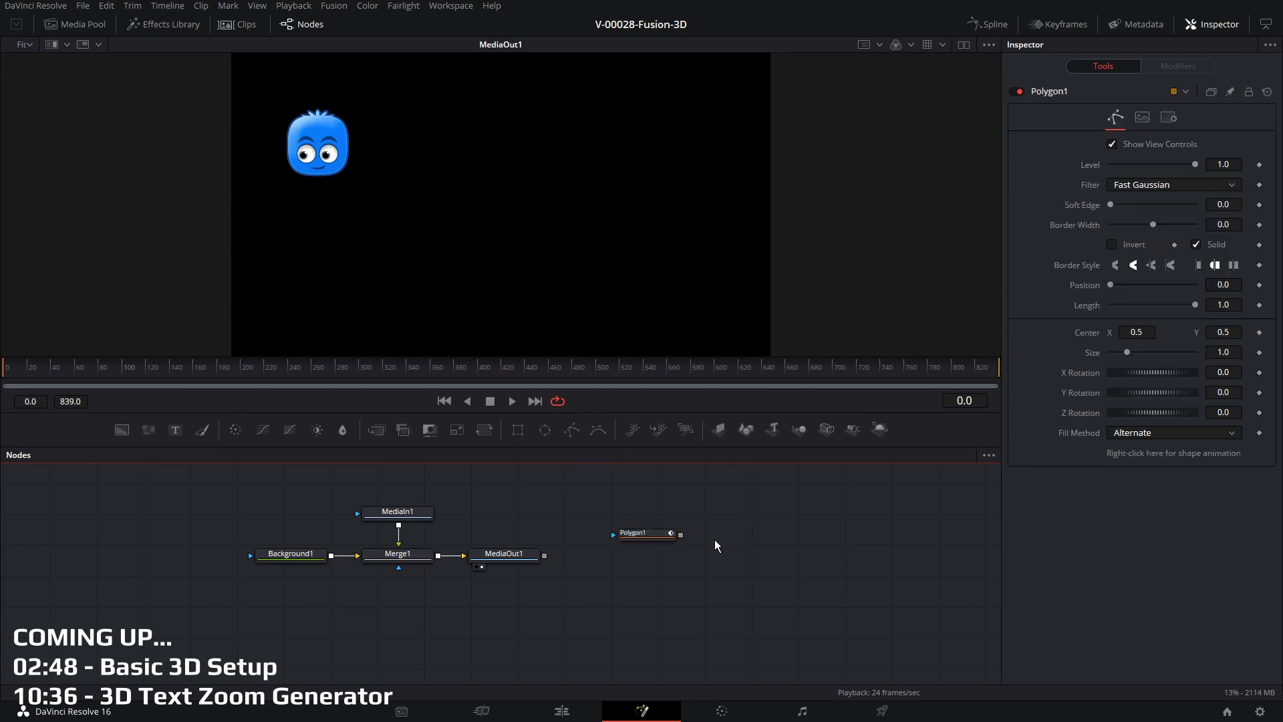
click(648, 535)
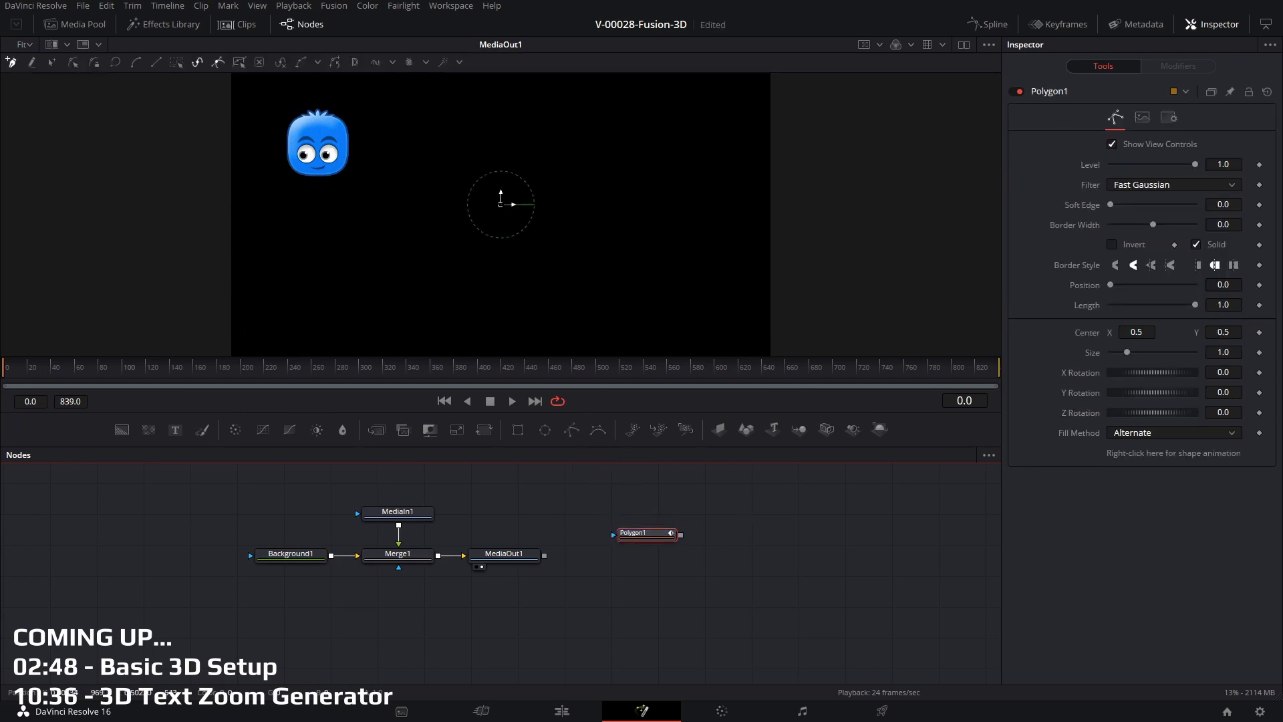
Step: Create an ellipse as the Polygon1 polyline with width 0.25, height 0.25 and clockwise orientation
right_click(504, 204)
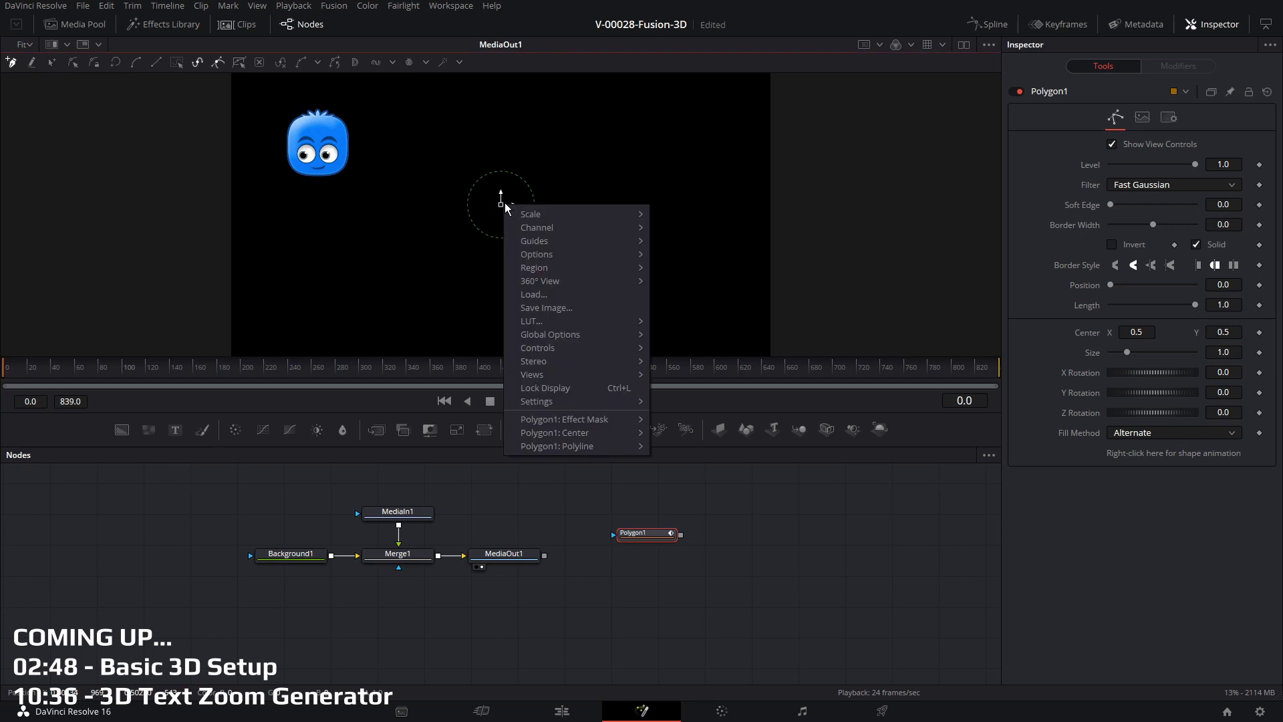
mouse_move(545, 445)
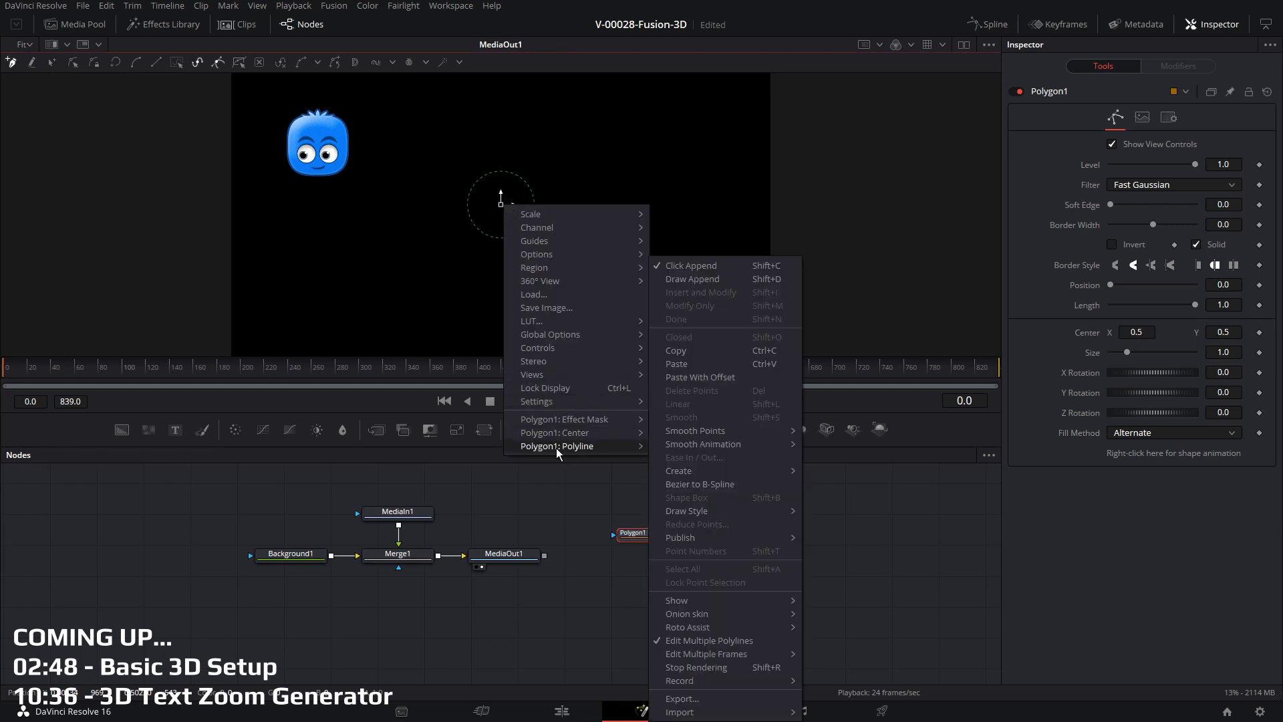
mouse_move(686, 475)
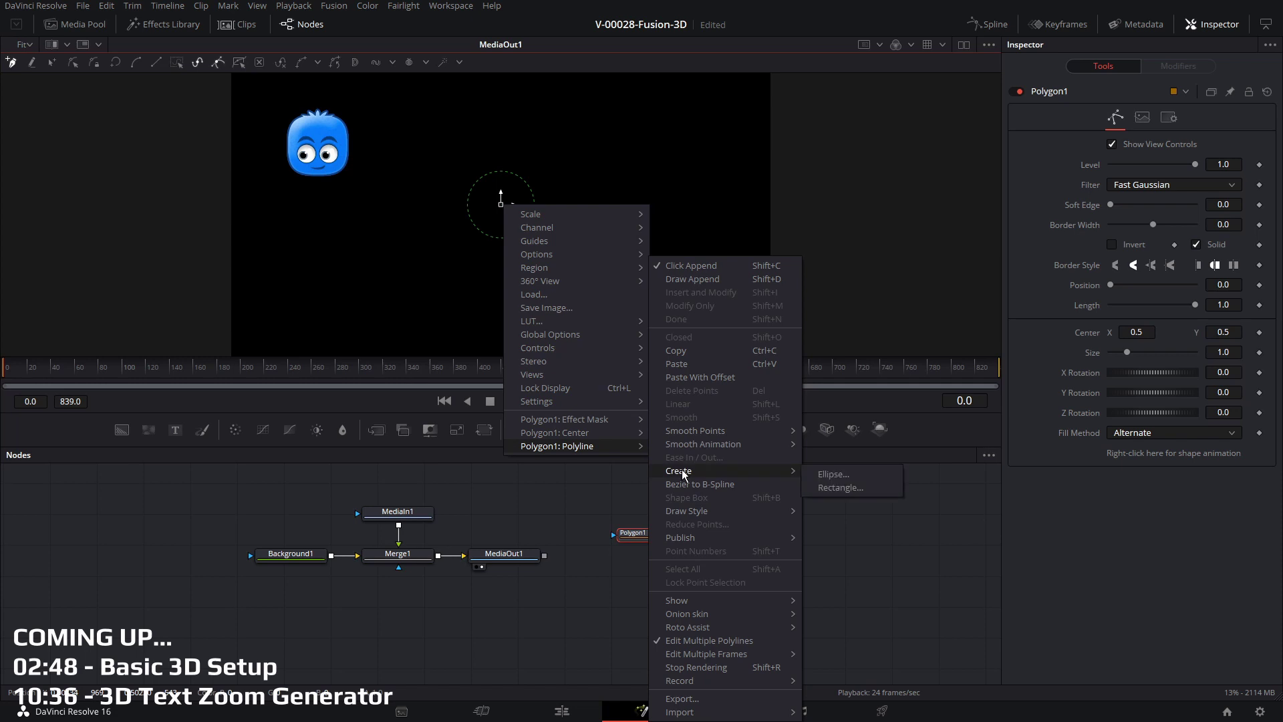
click(839, 476)
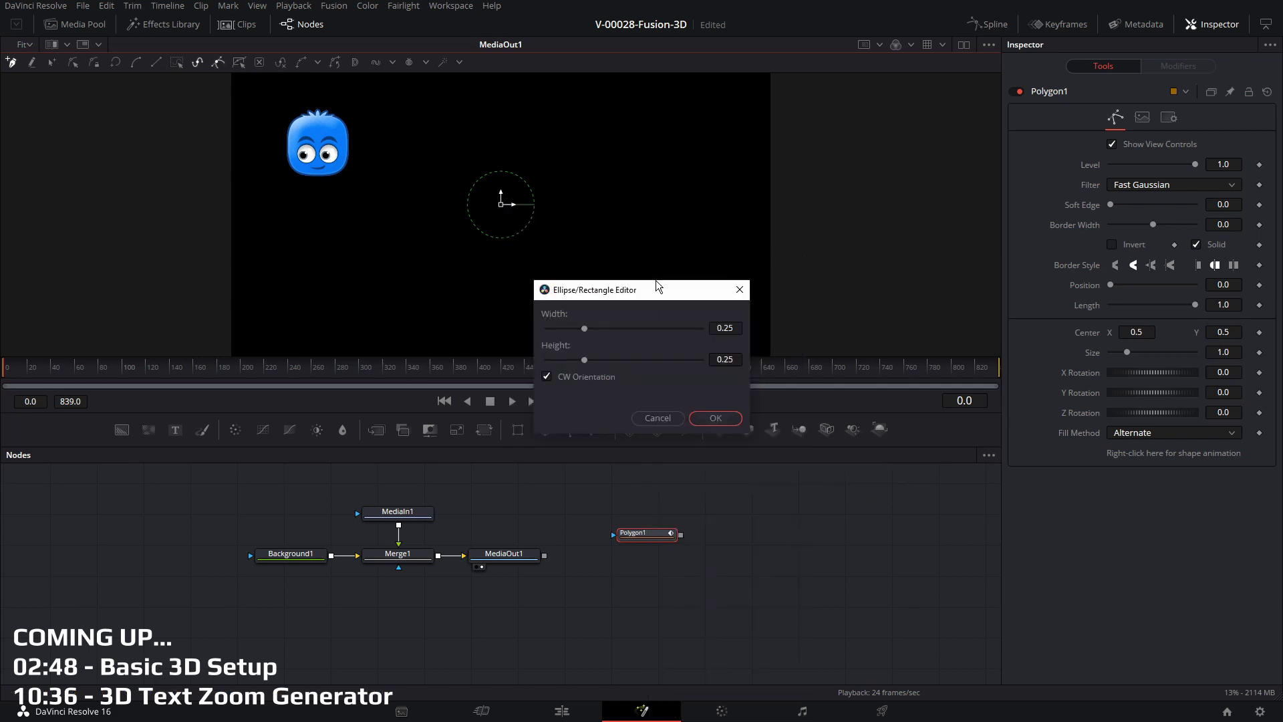
click(716, 419)
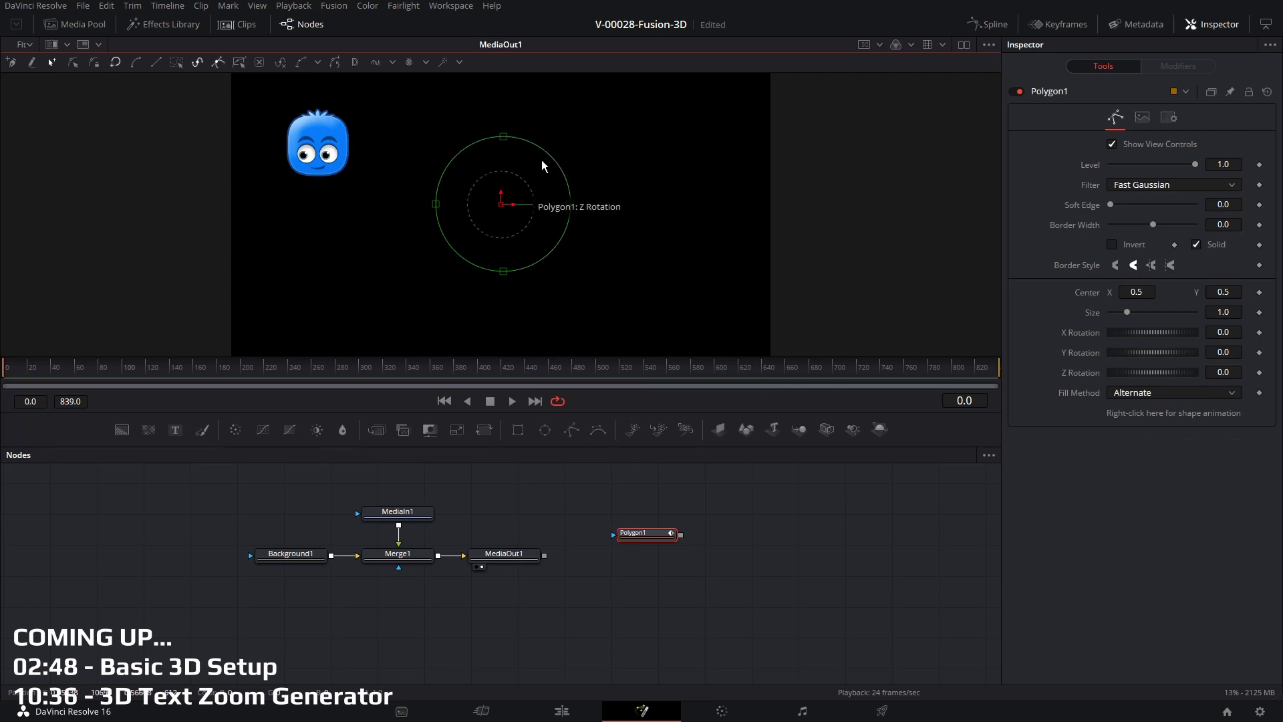
Step: Remove the shape animation from Polygon1's polyline and publish the polyline instead
drag(646, 533, 665, 521)
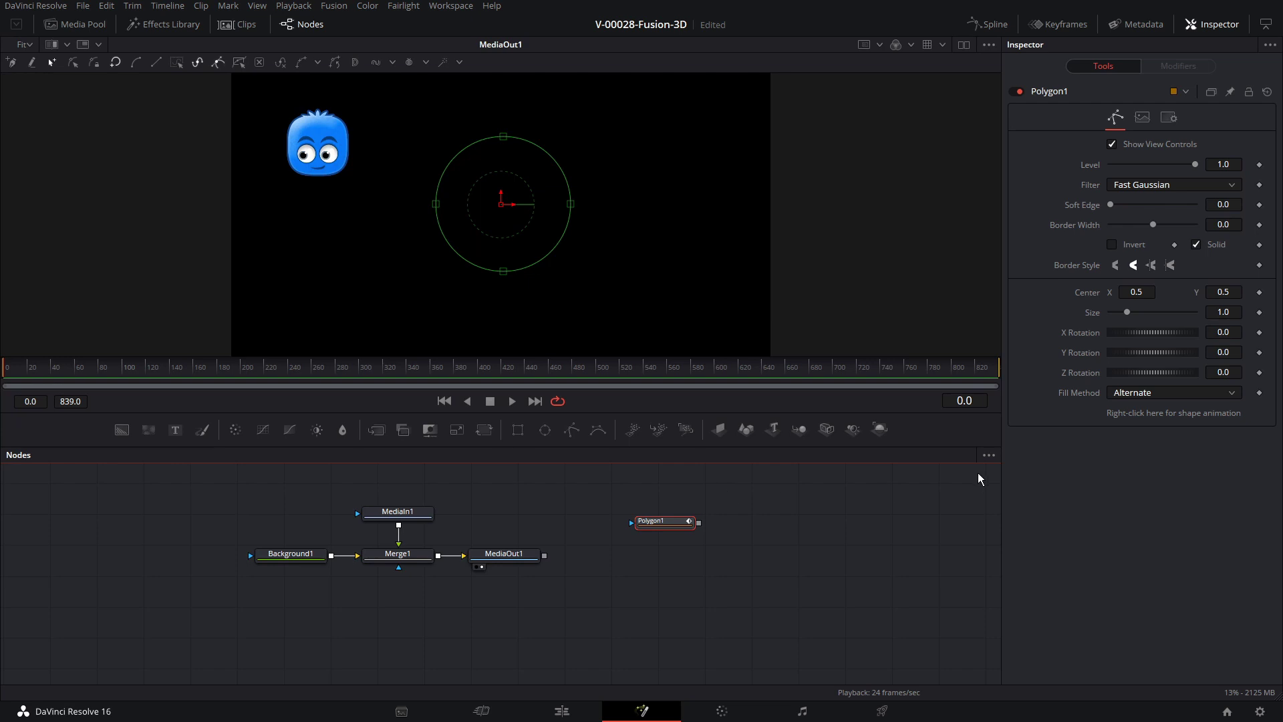
right_click(1167, 421)
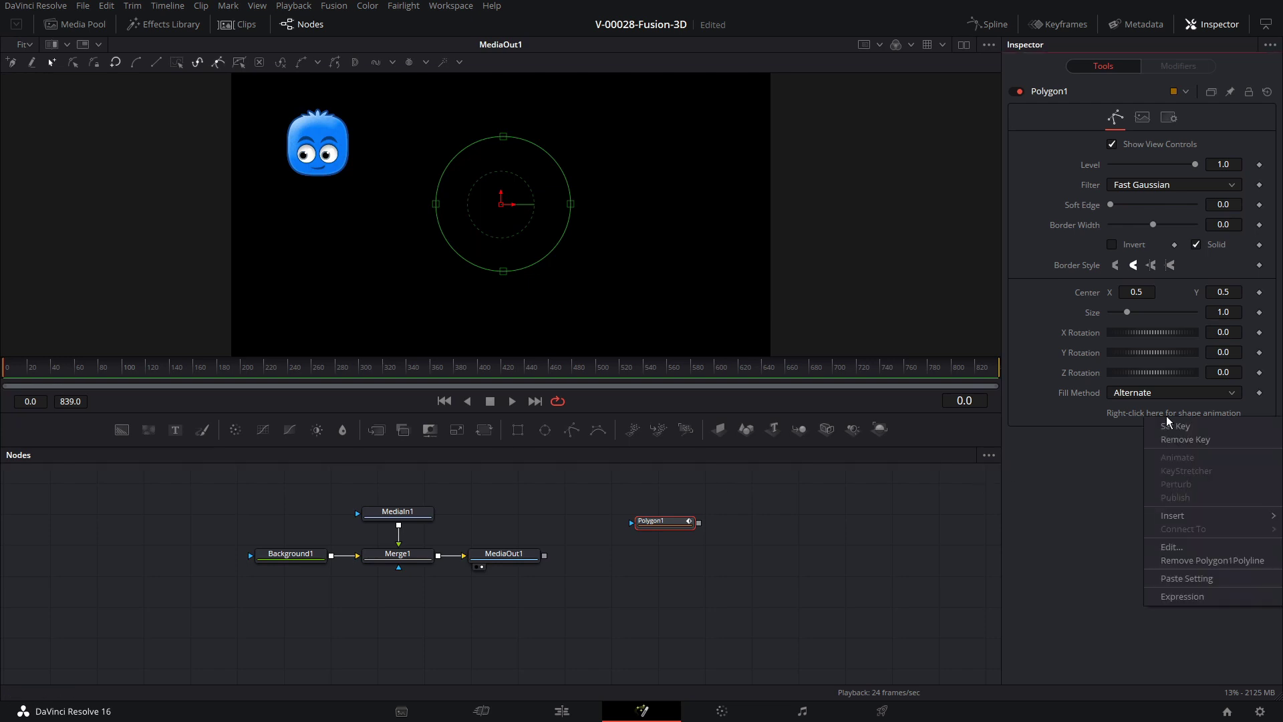
click(1204, 564)
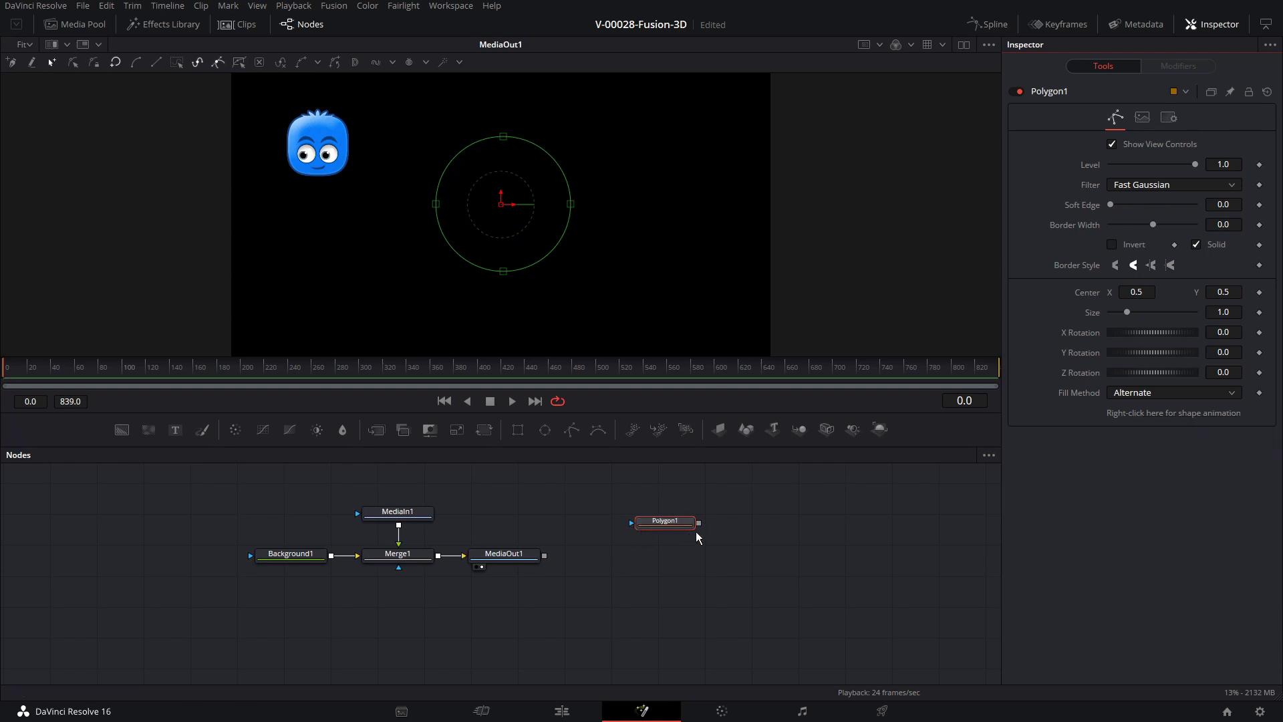
right_click(1157, 415)
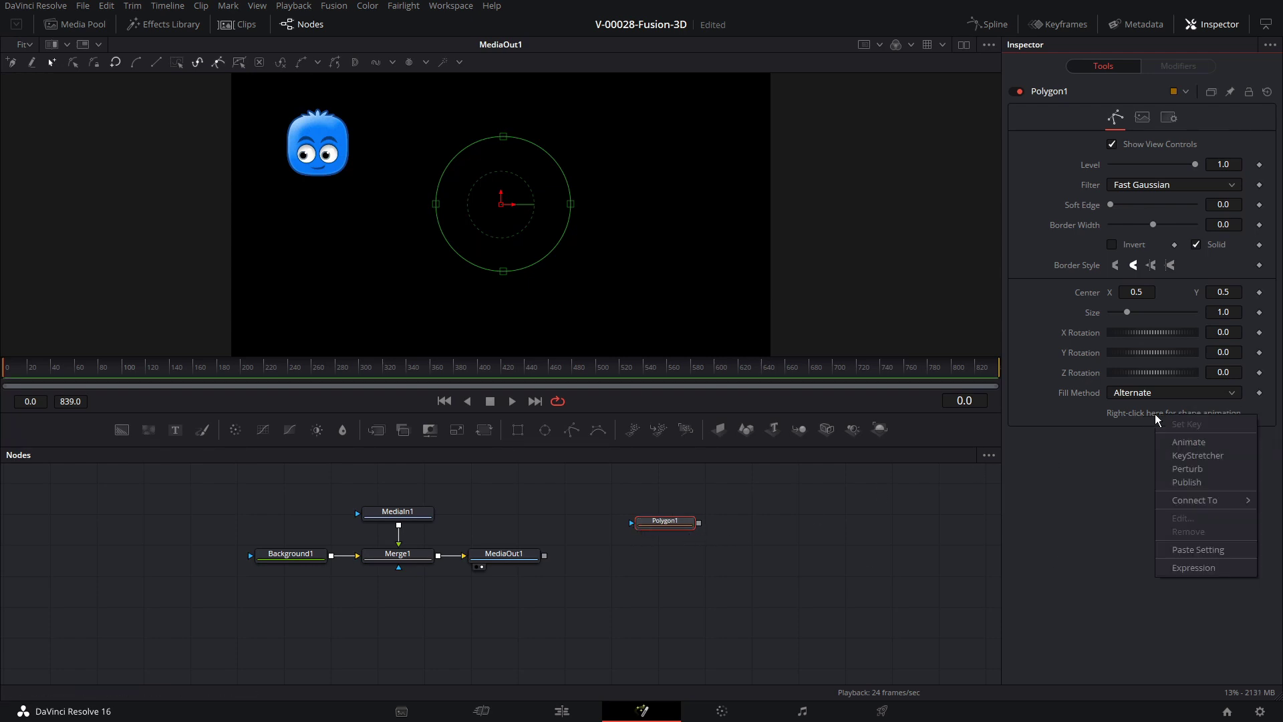
click(1186, 481)
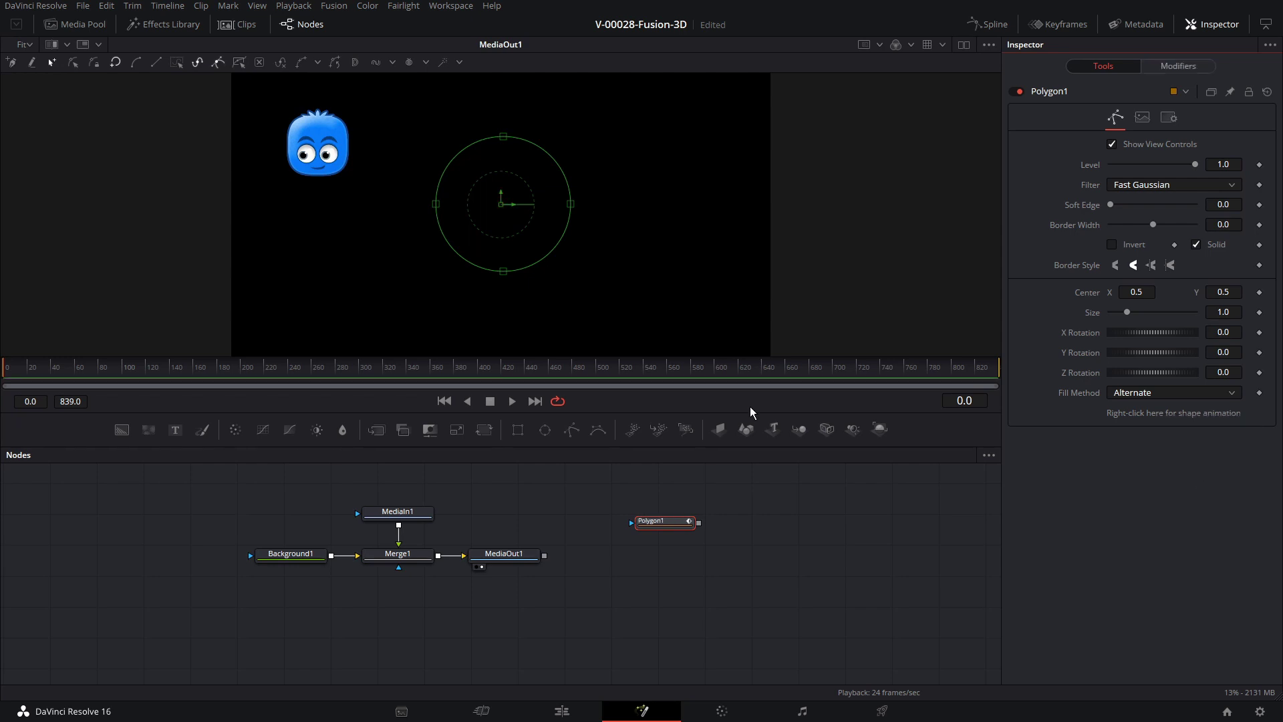
Step: Apply a Path modifier to the Center parameter of Merge1
click(408, 556)
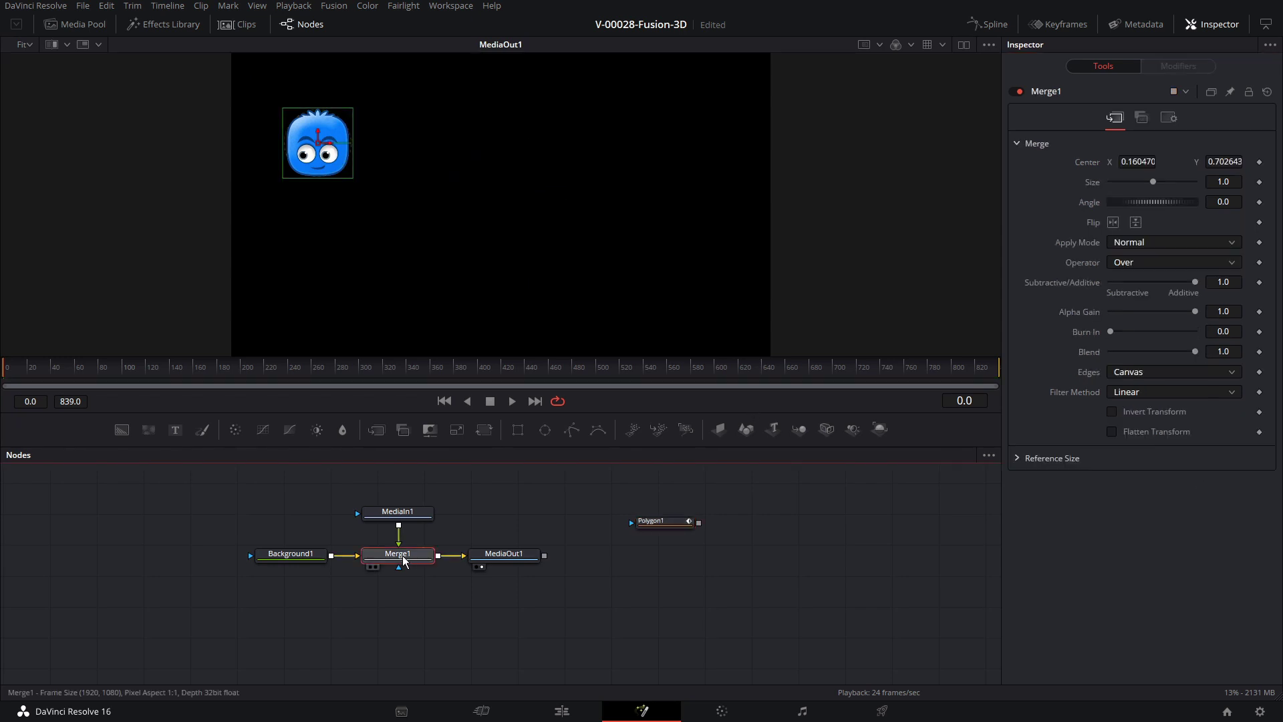
right_click(1091, 165)
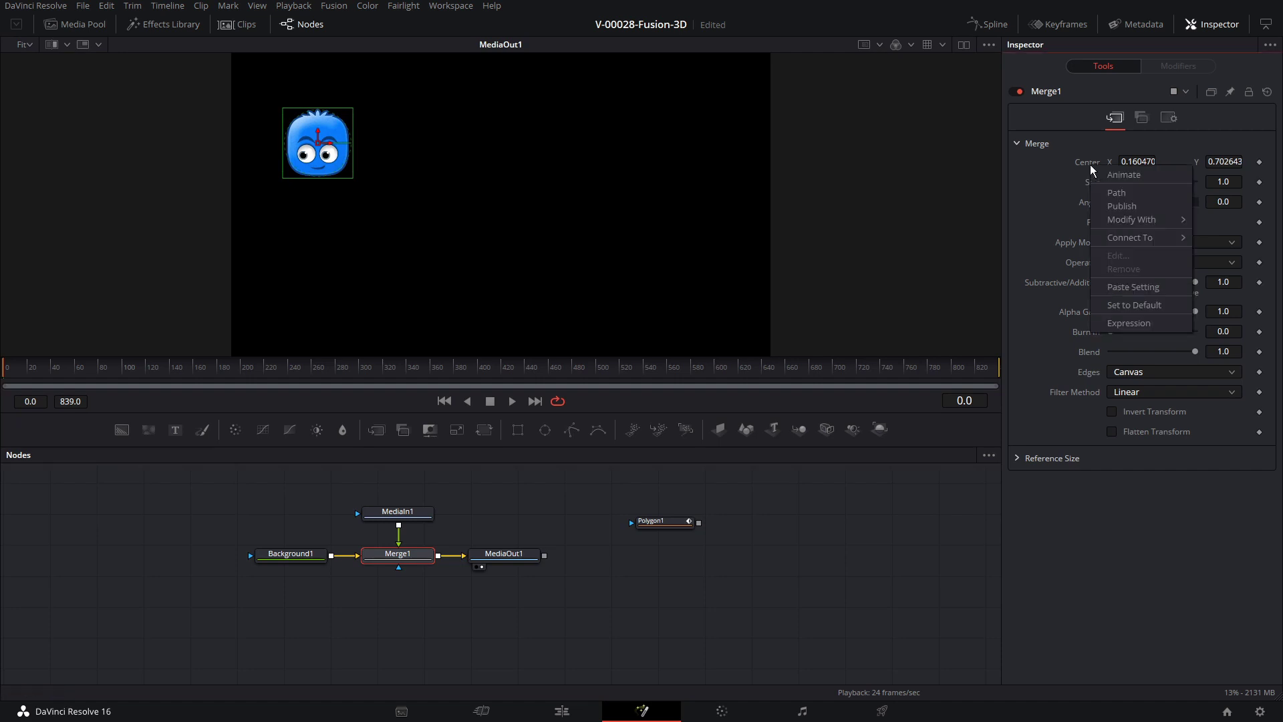
click(1122, 194)
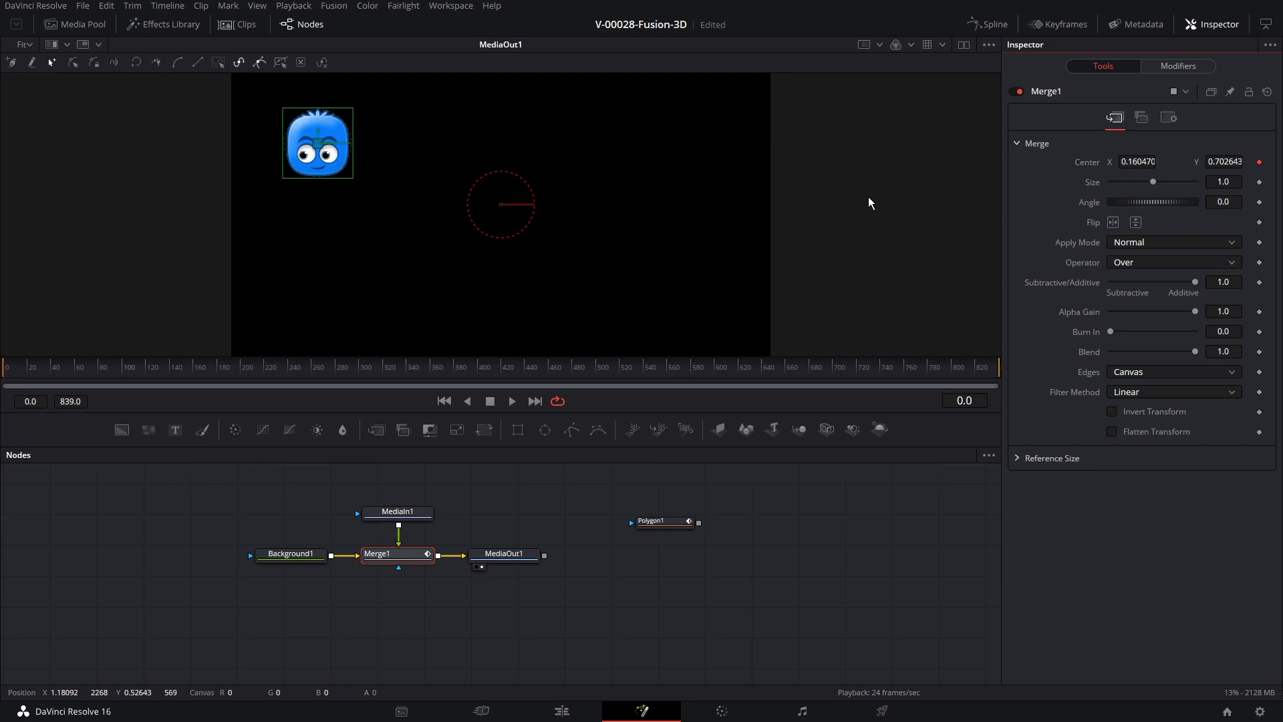
Step: Connect the Path1 modifier's shape to the Polygon1 polyline value and run the character along the circle with Displacement
click(1189, 68)
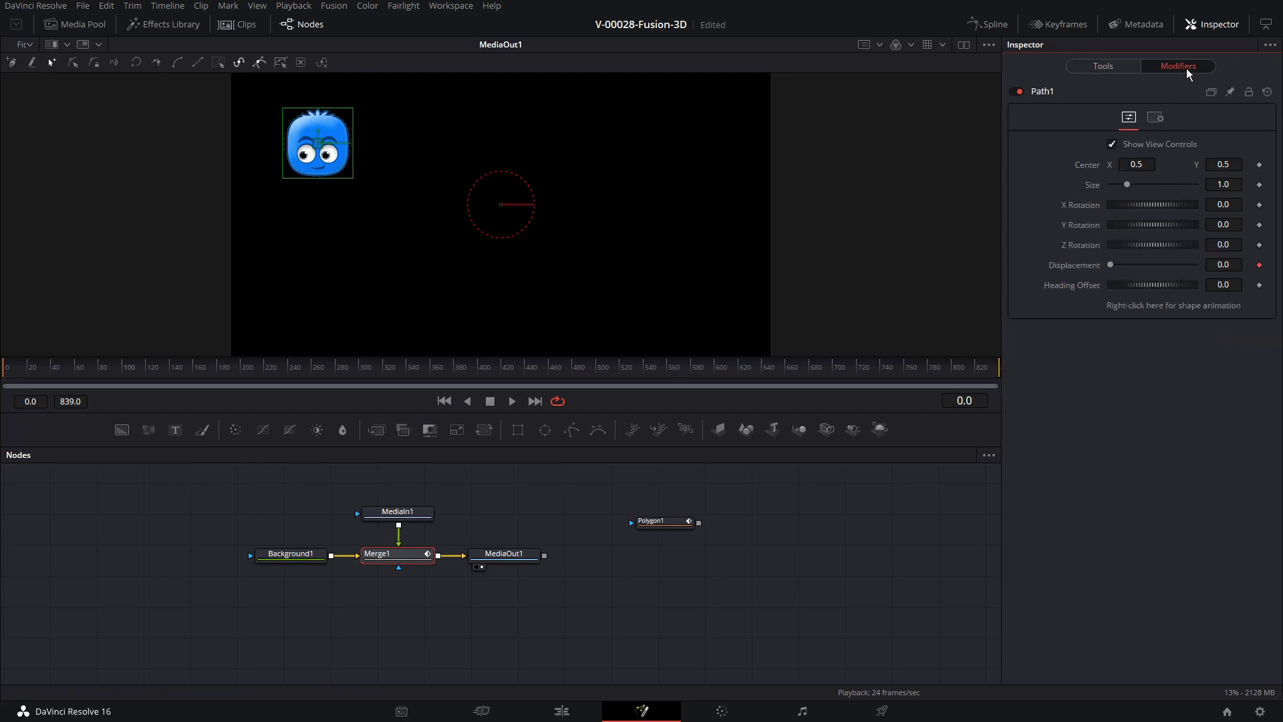
right_click(1148, 312)
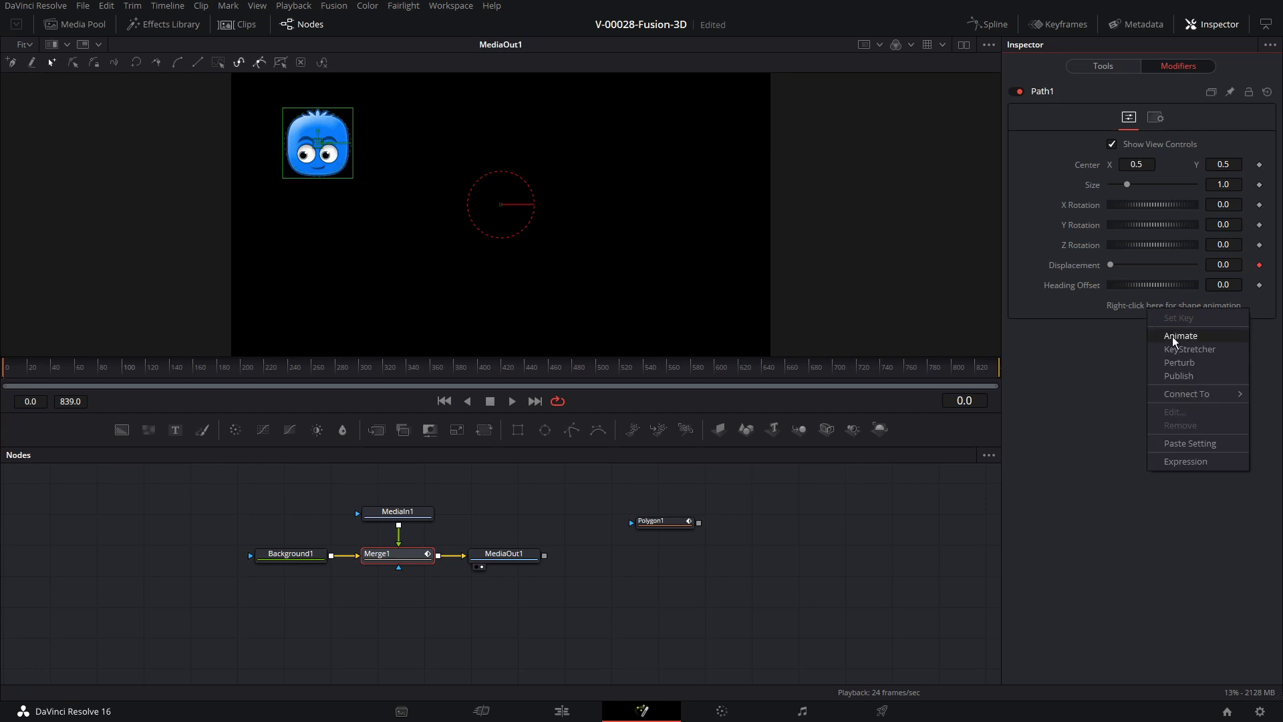
mouse_move(1176, 394)
mouse_move(1099, 405)
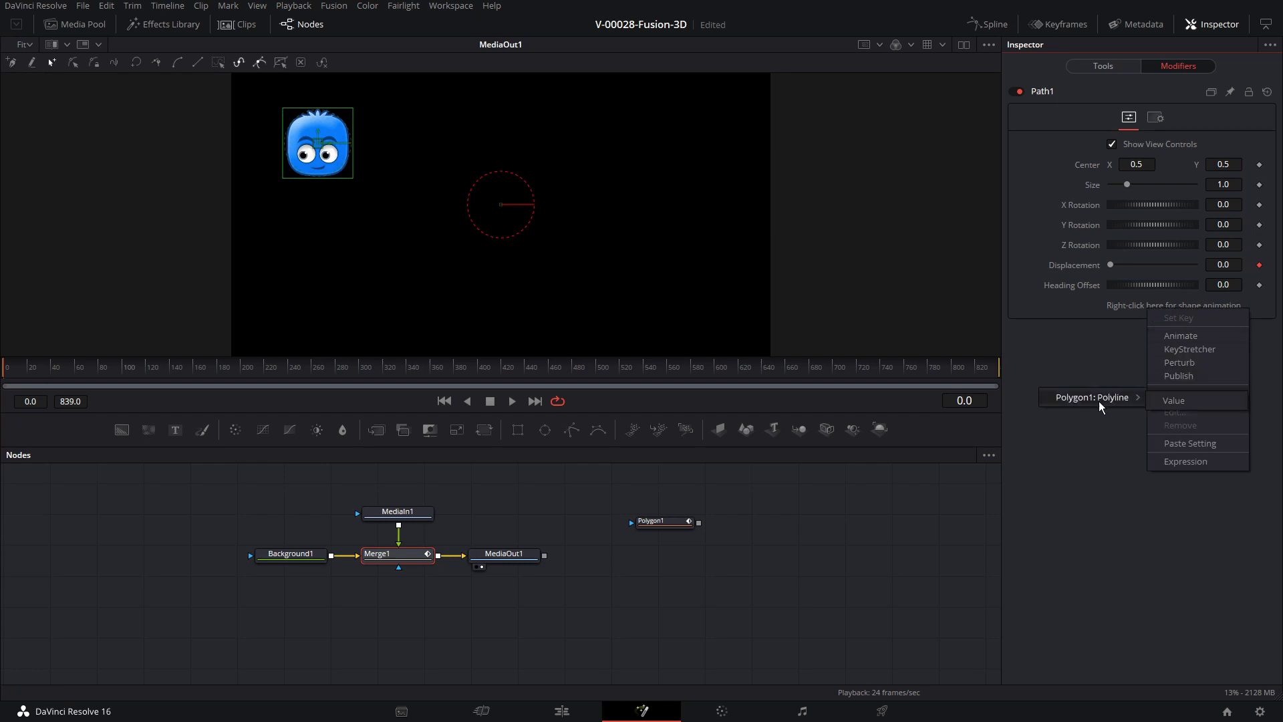
click(1177, 405)
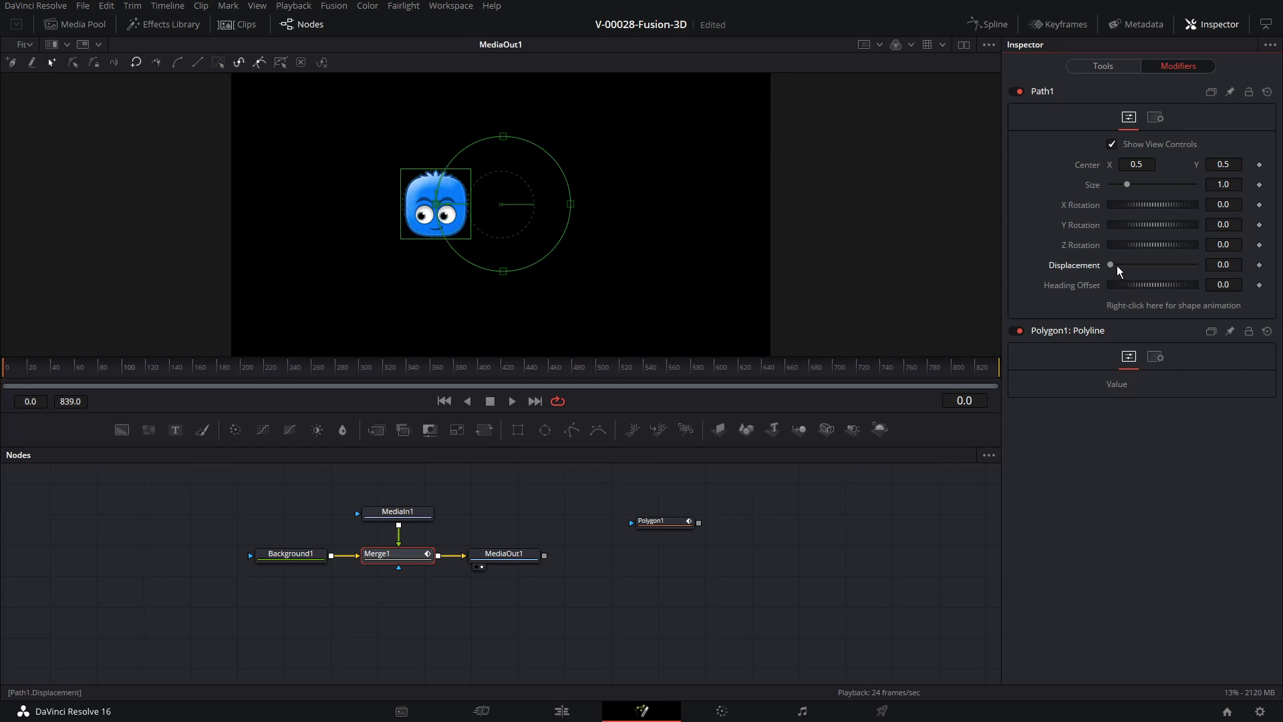
drag(1110, 265, 1174, 267)
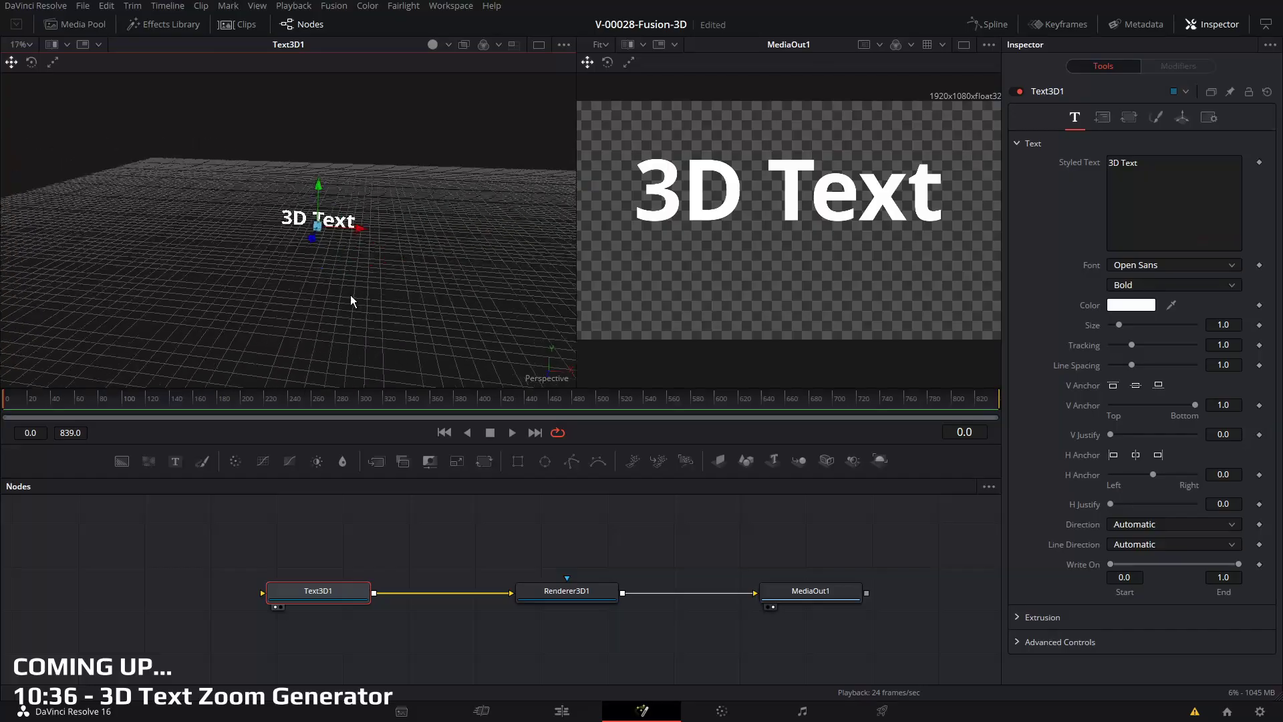
drag(350, 295, 439, 293)
drag(304, 226, 308, 180)
drag(347, 252, 321, 286)
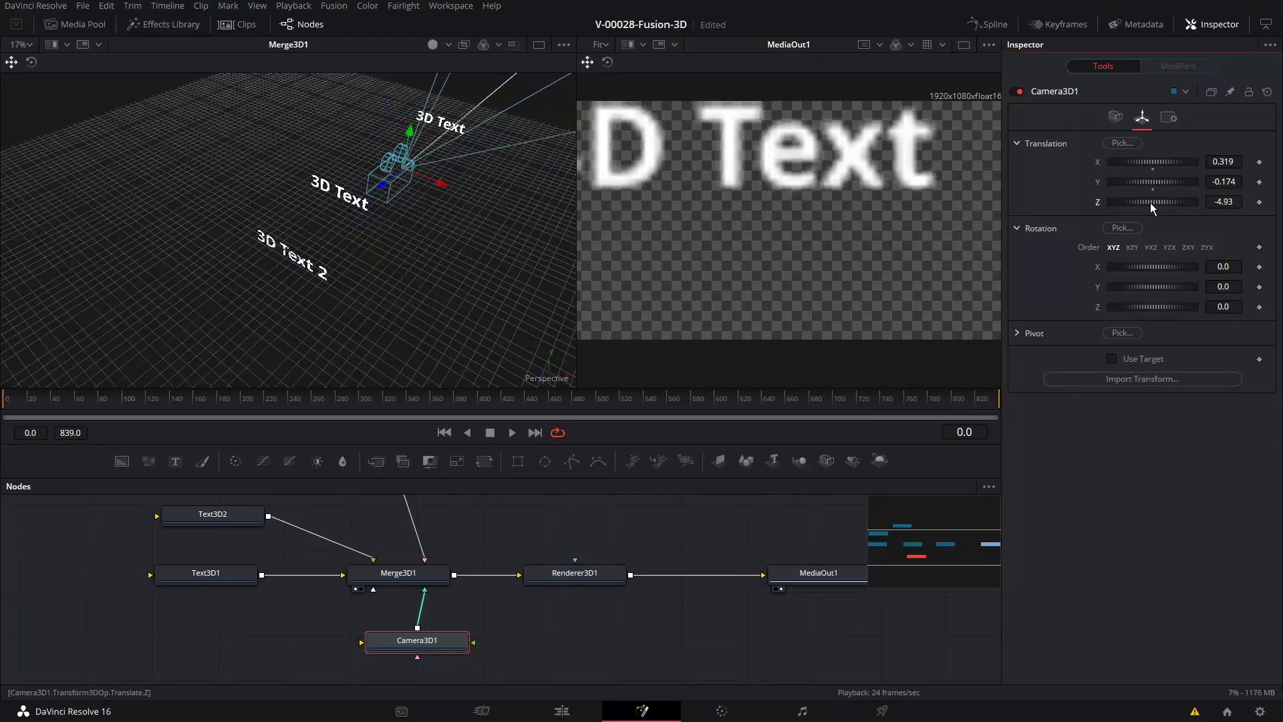
Step: Move Camera3D1 to a Z translation of about 5.08 and adjust a slider in its camera settings
drag(1149, 203, 1177, 207)
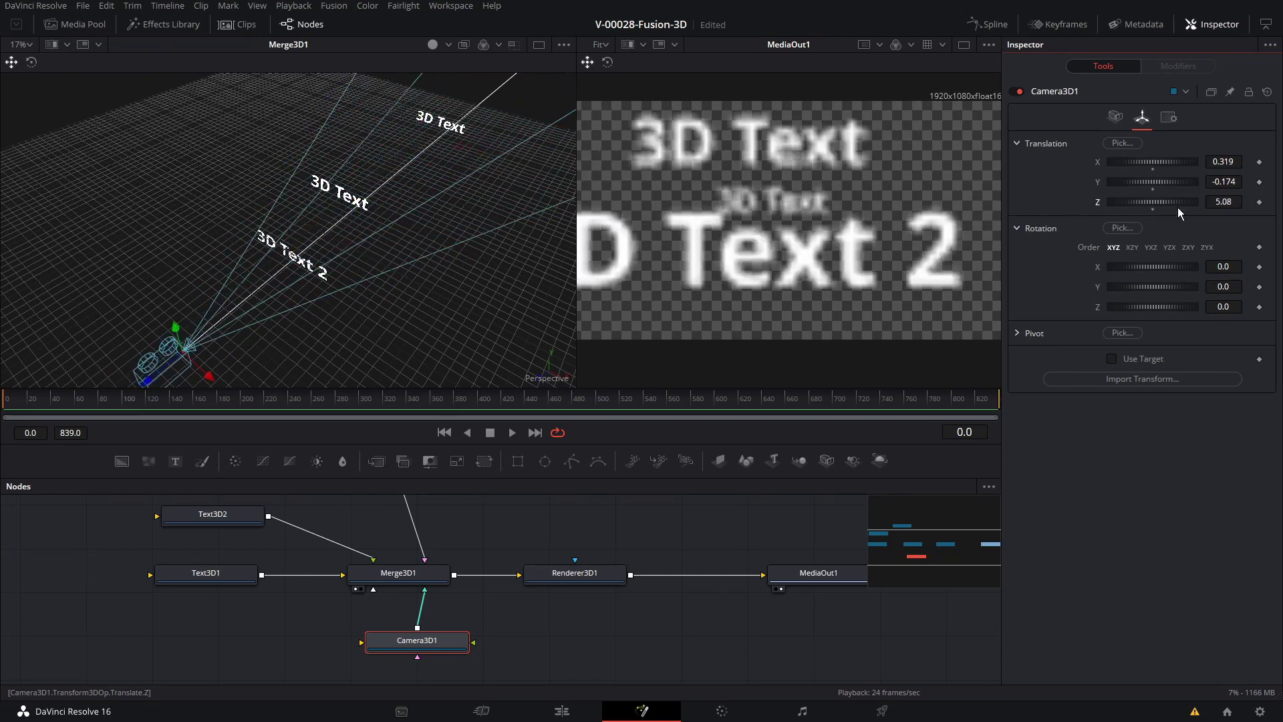
click(1115, 117)
drag(1132, 257, 1154, 249)
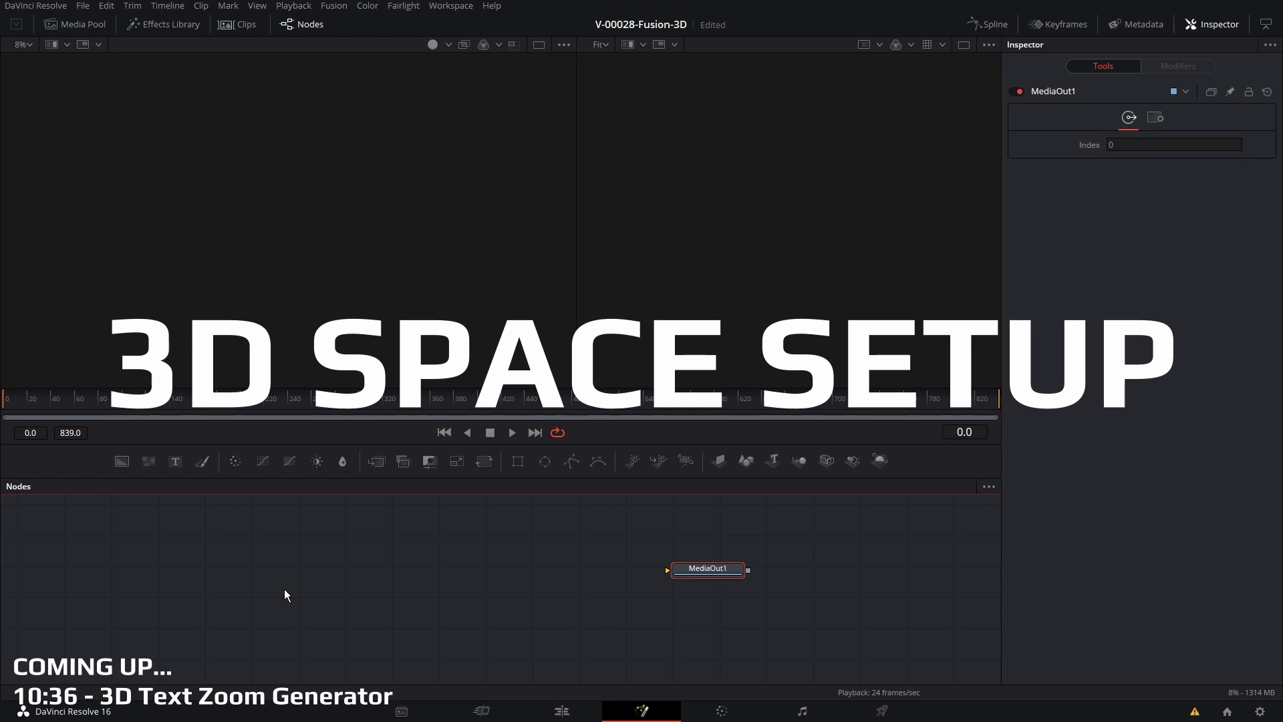
Step: Save the project and add a Text3D node reading "3D Text" before MediaOut1
key(ctrl+s)
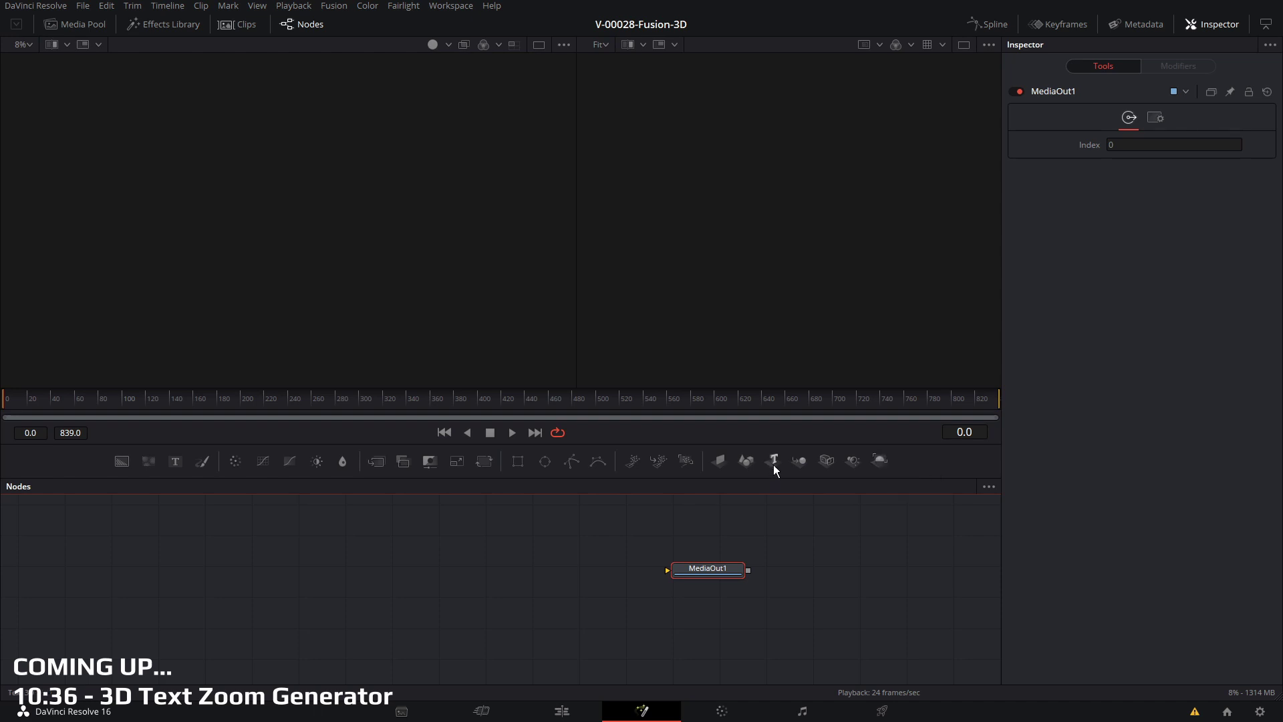
drag(771, 461, 365, 570)
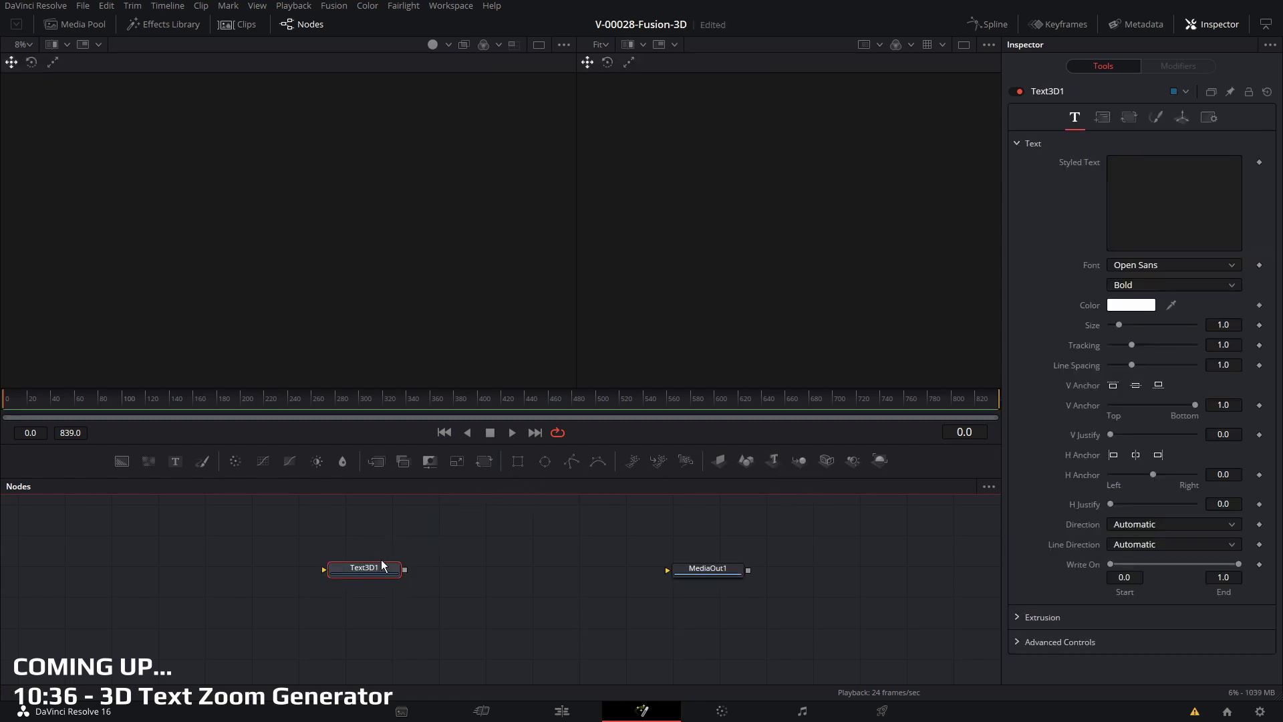
click(1215, 198)
text(3D Text)
Step: Try to connect the Text3D1 node directly to MediaOut1
click(475, 548)
drag(406, 570, 699, 569)
key(ctrl+z)
Step: Display Text3D1 in the first viewer and MediaOut1 in the second viewer
drag(367, 572, 359, 572)
key(1)
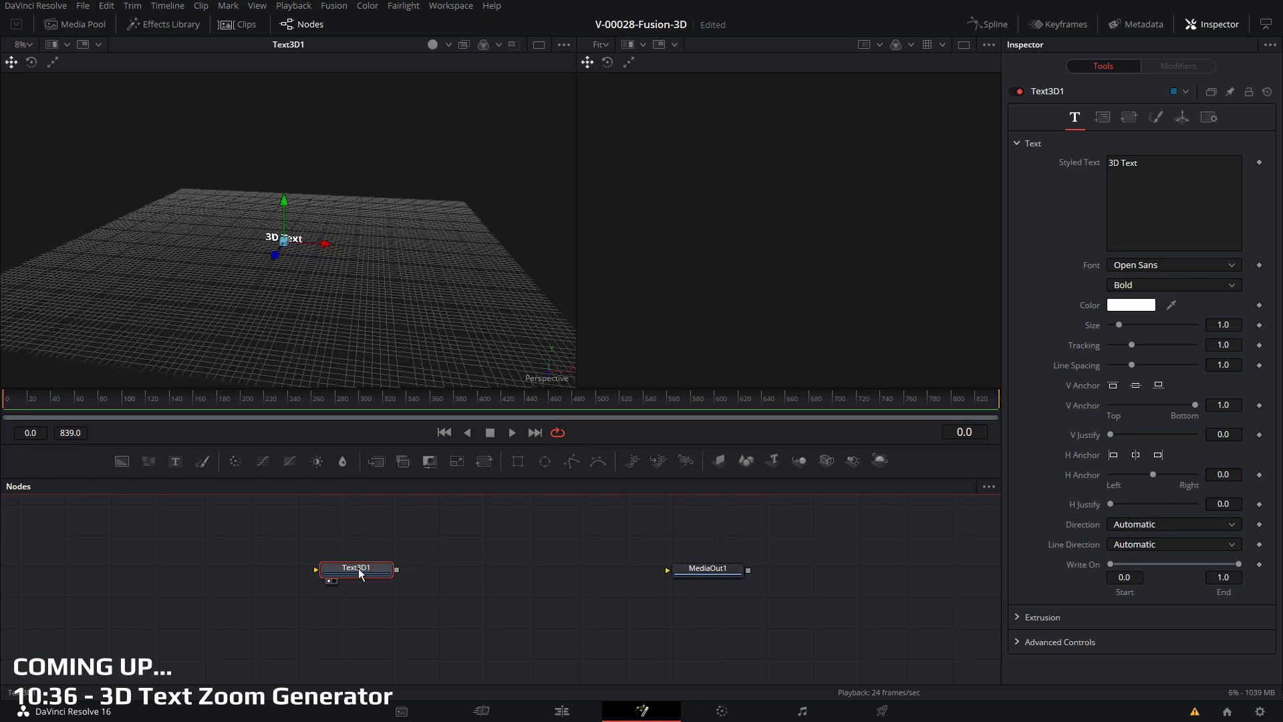
scroll(323, 534, up, 2)
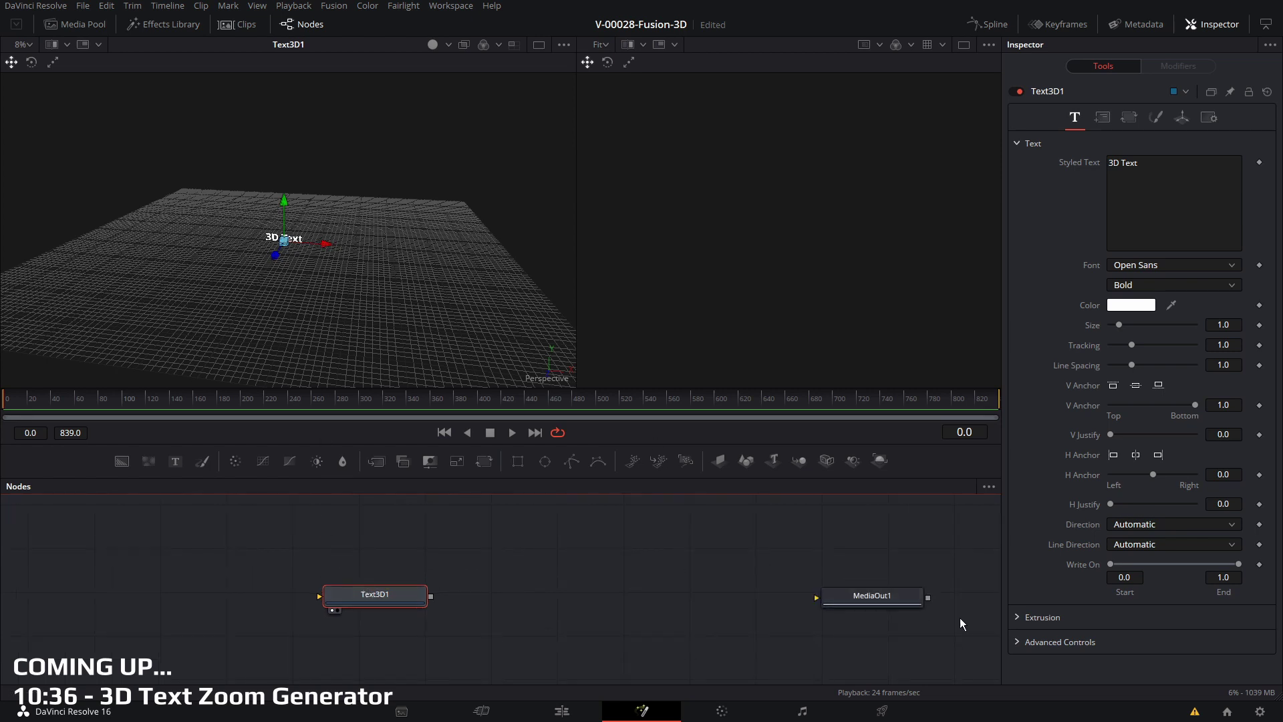
click(886, 602)
key(2)
drag(622, 566, 539, 540)
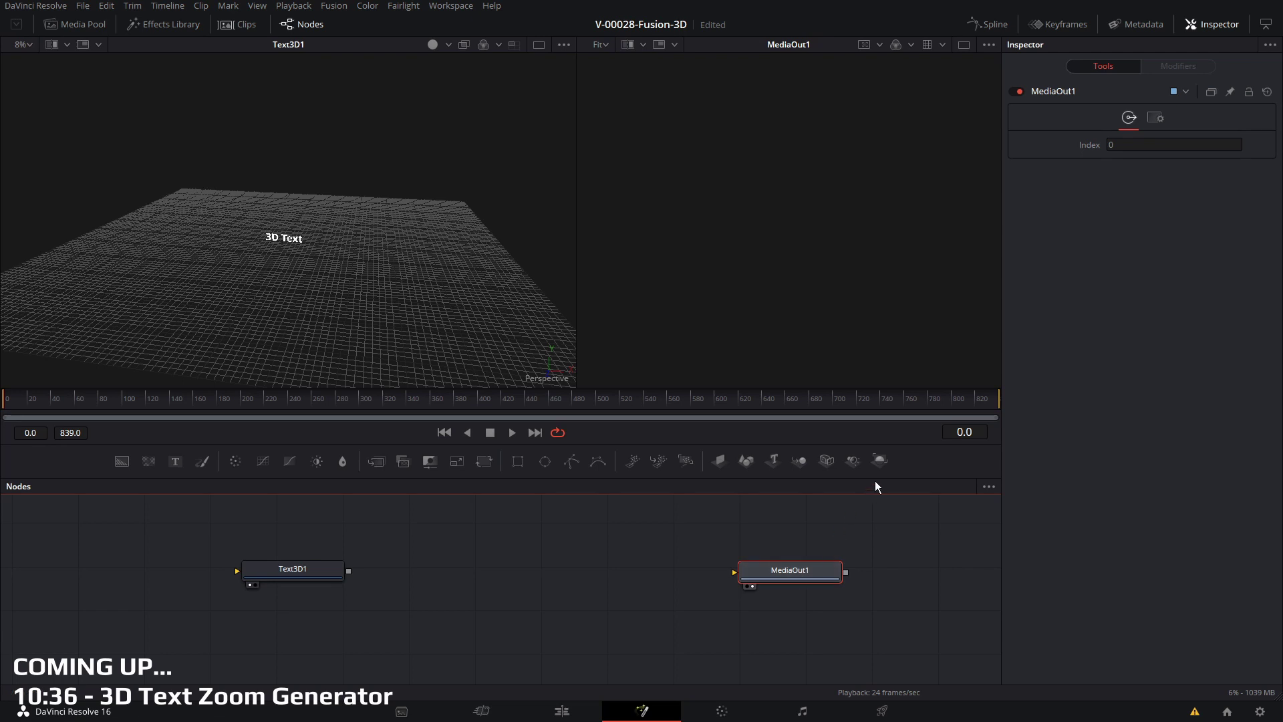
Step: Add a Renderer3D node between Text3D1 and MediaOut1 and connect all three in sequence
drag(773, 496, 560, 572)
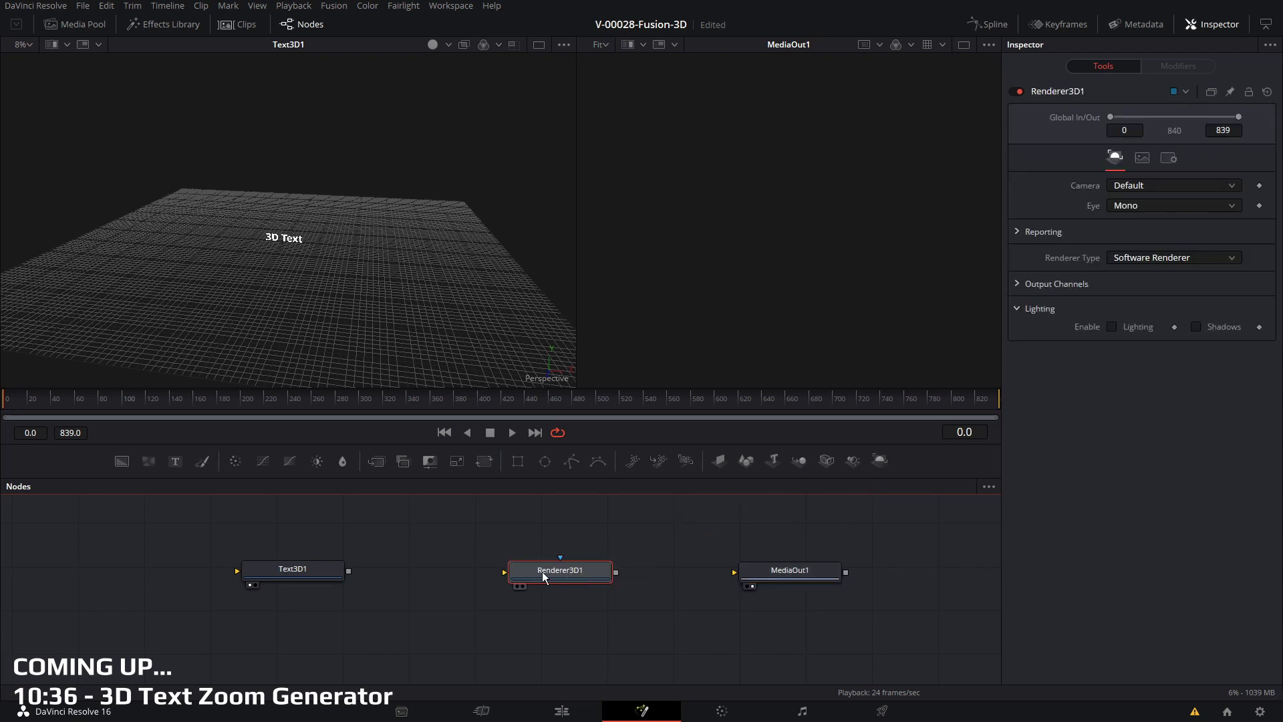
drag(294, 569, 535, 569)
drag(615, 572, 789, 578)
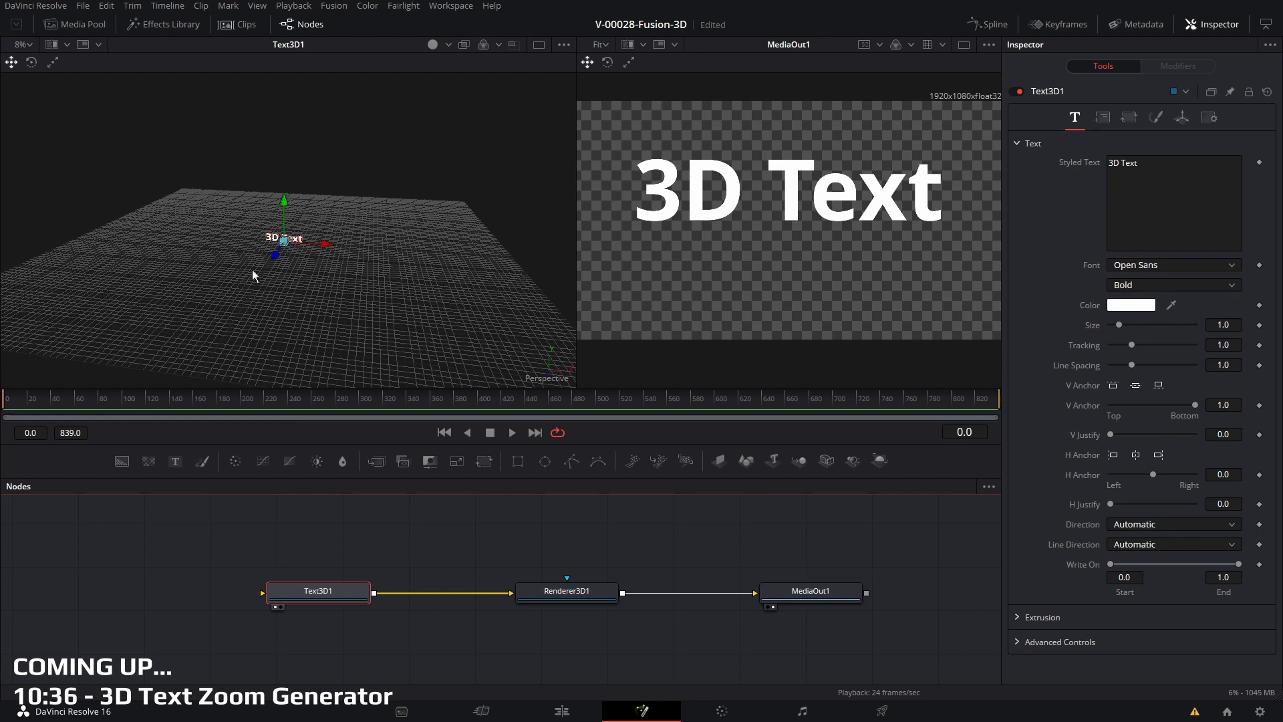
Step: Examine the 3D text in the perspective viewer from different positions and zoom levels
drag(389, 191, 350, 289)
scroll(352, 294, up, 3)
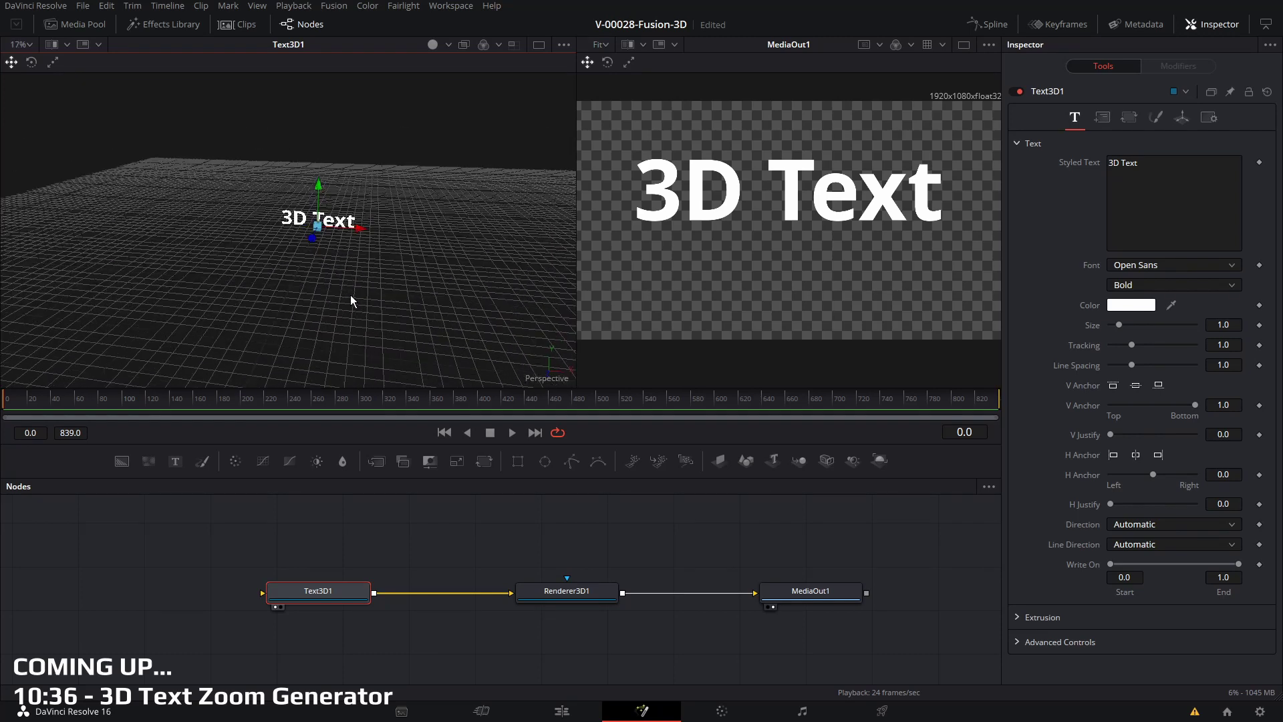
scroll(350, 295, up, 2)
scroll(350, 295, down, 5)
scroll(350, 294, up, 4)
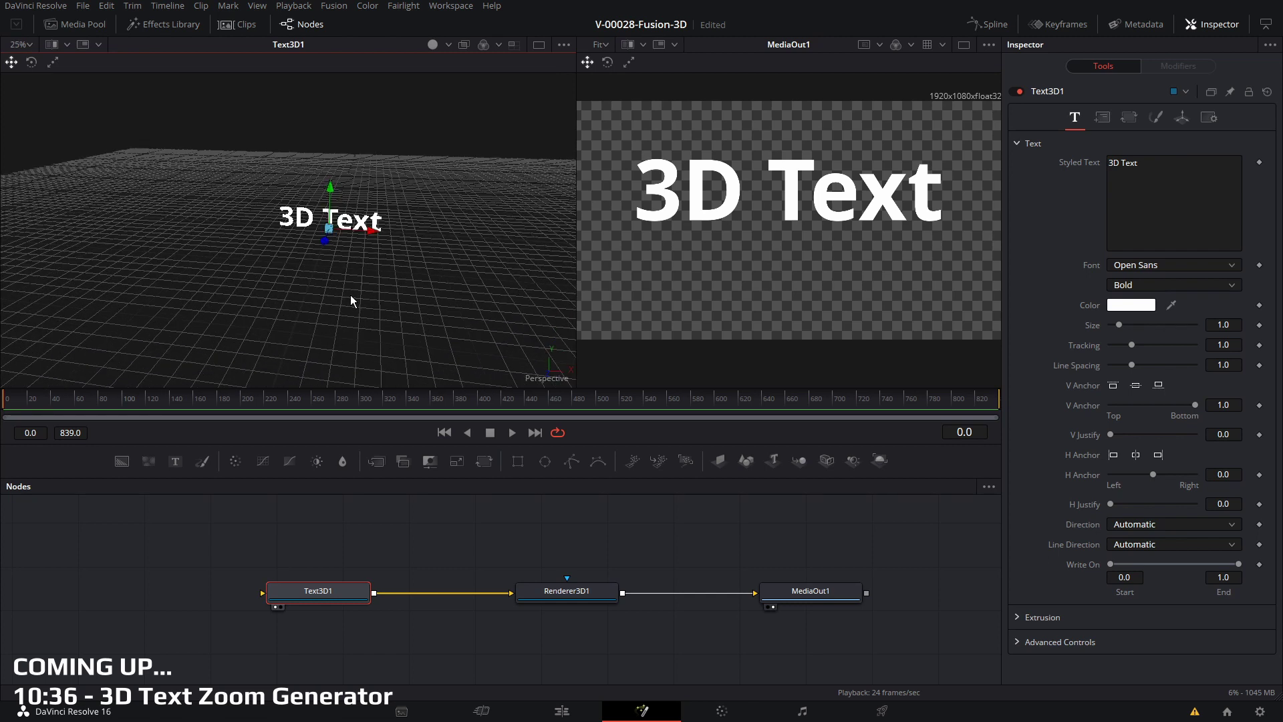
scroll(350, 294, down, 2)
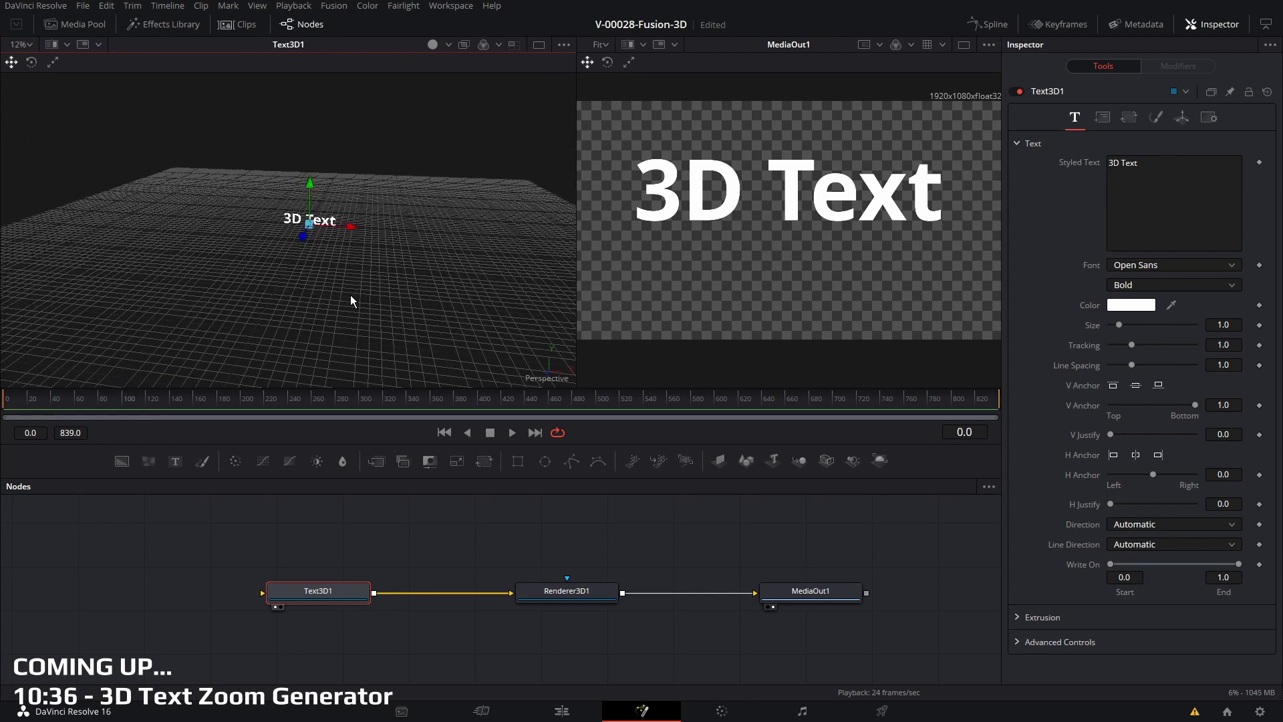
scroll(350, 294, down, 3)
mouse_move(346, 292)
mouse_down()
mouse_move(203, 280)
mouse_move(588, 267)
mouse_move(184, 297)
mouse_move(347, 324)
mouse_move(500, 330)
mouse_move(401, 276)
mouse_move(390, 176)
mouse_move(367, 298)
mouse_up()
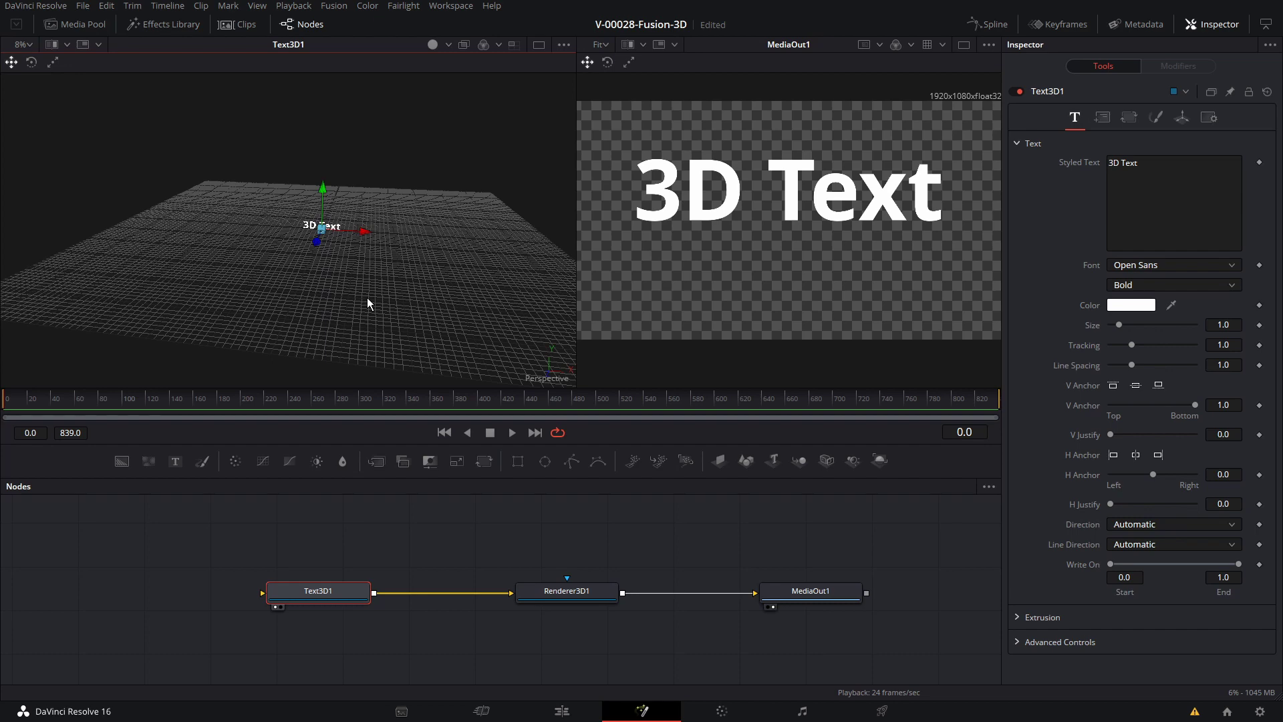
Step: Reposition the 3D text slightly along its X, Y and Z axes directly in the perspective viewer
drag(419, 278, 322, 245)
scroll(322, 244, up, 5)
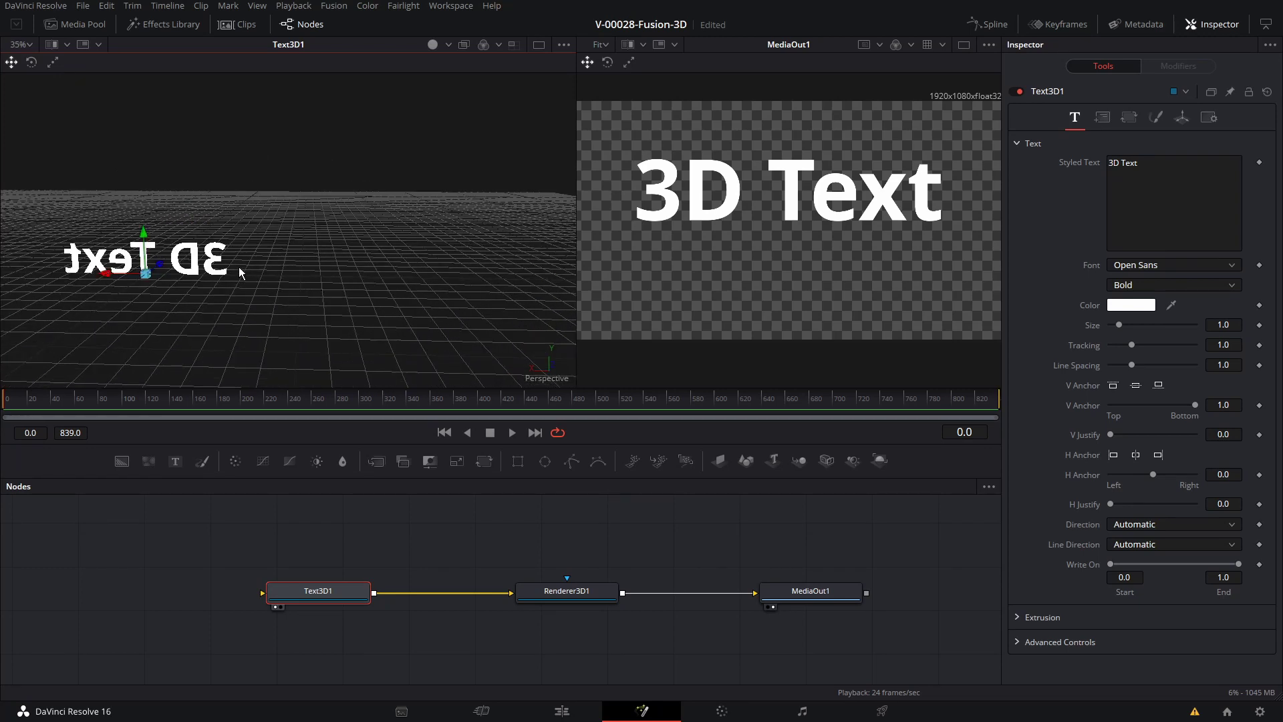
drag(468, 244, 377, 306)
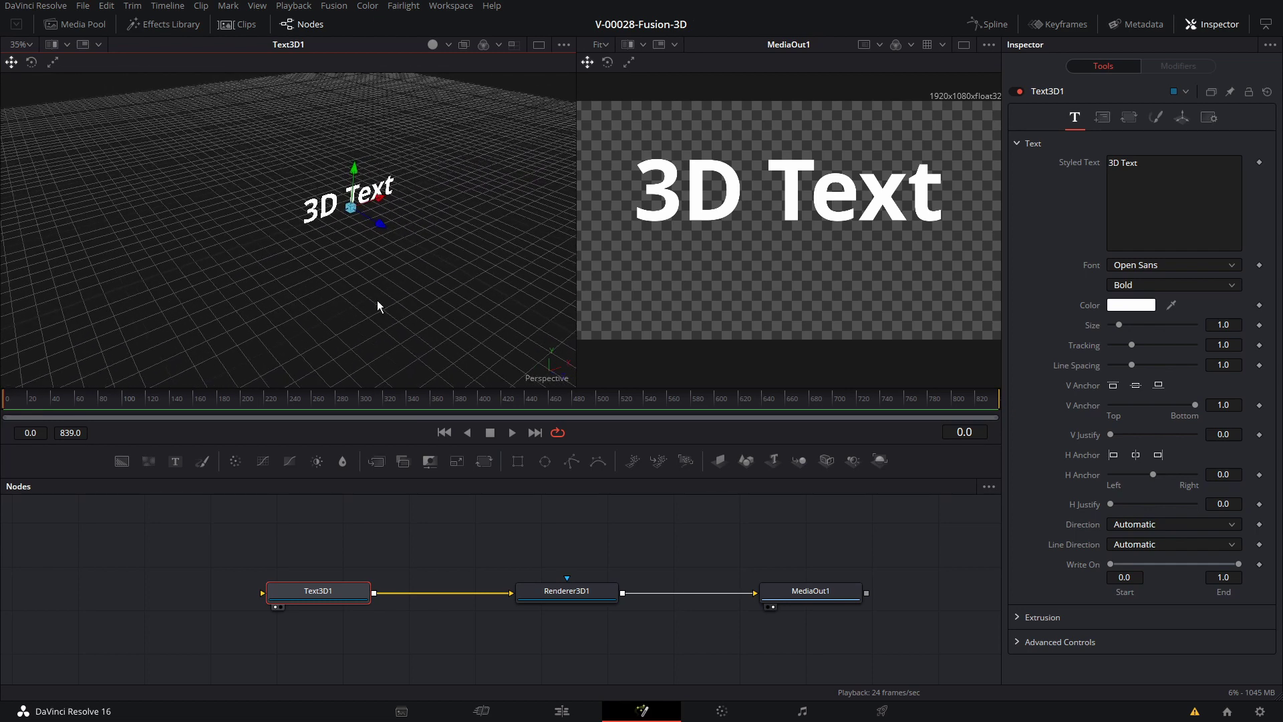
drag(537, 289, 352, 295)
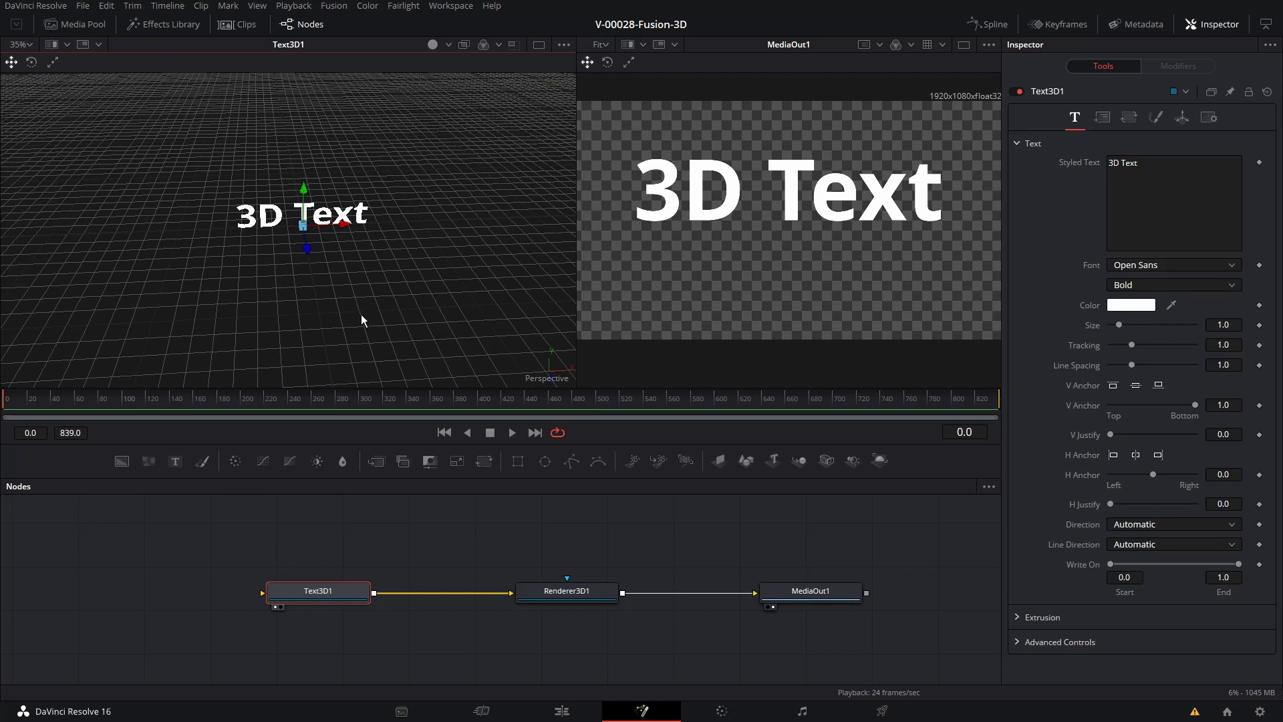
drag(362, 316, 343, 215)
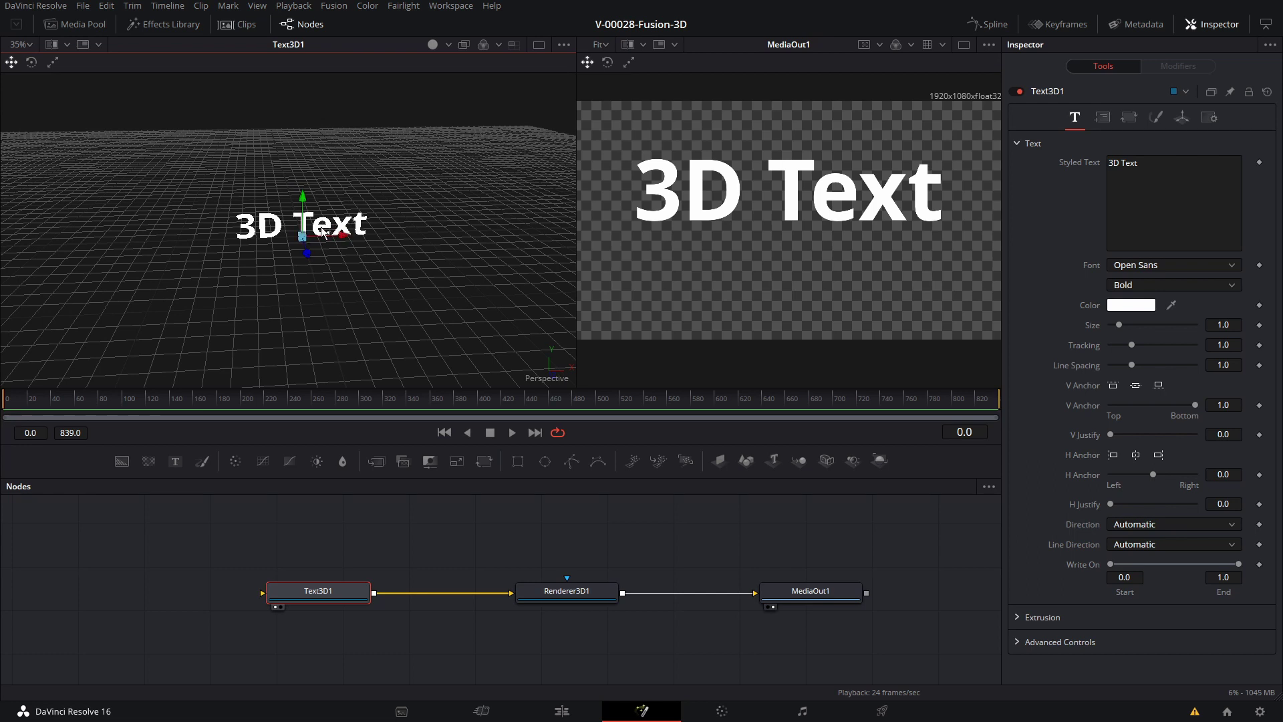
mouse_move(343, 231)
mouse_down()
mouse_move(481, 234)
mouse_move(171, 239)
mouse_move(411, 232)
mouse_move(314, 233)
mouse_move(354, 234)
mouse_up()
mouse_move(312, 198)
mouse_down()
mouse_move(309, 148)
mouse_move(302, 267)
mouse_move(303, 186)
mouse_move(301, 208)
mouse_up()
drag(342, 252, 342, 312)
mouse_move(318, 252)
mouse_down()
mouse_move(322, 331)
mouse_move(299, 129)
mouse_move(314, 248)
mouse_move(313, 114)
mouse_move(338, 361)
mouse_move(315, 225)
mouse_move(315, 247)
mouse_up()
Step: Adjust the Text3D1 node's translation to about X -0.043, Y -0.418 and Z -1.33
click(325, 597)
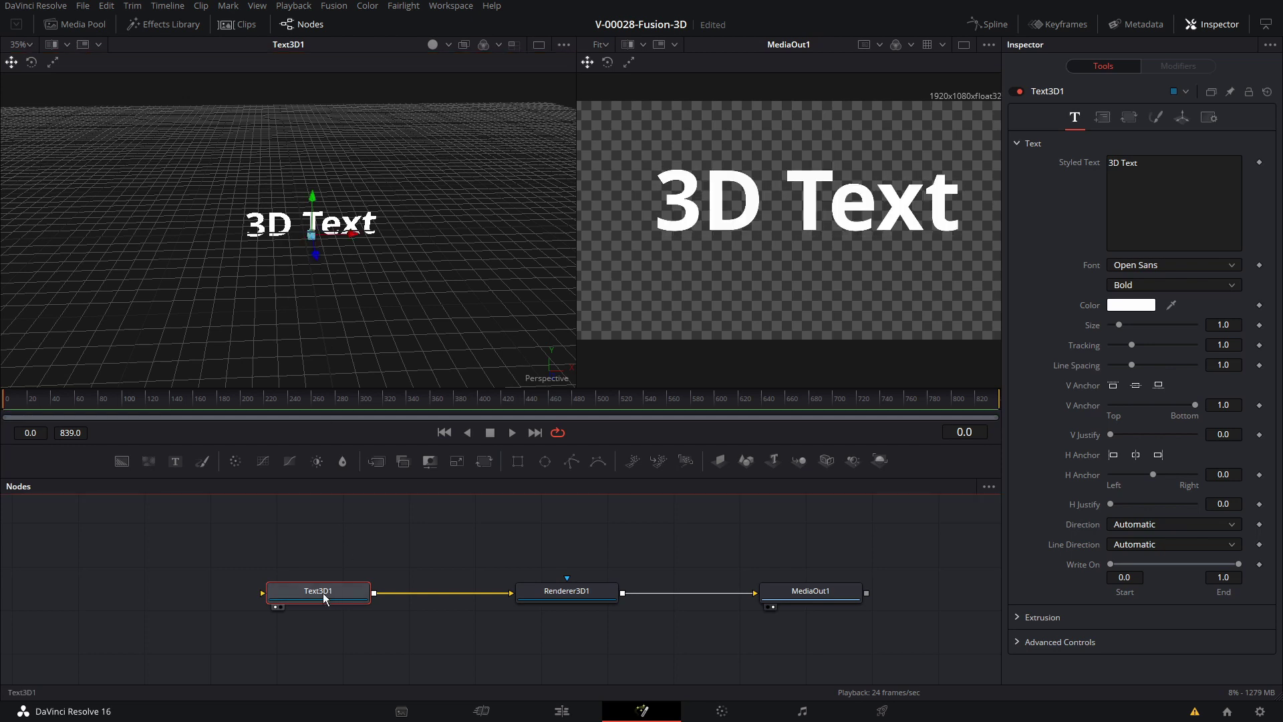
click(1181, 120)
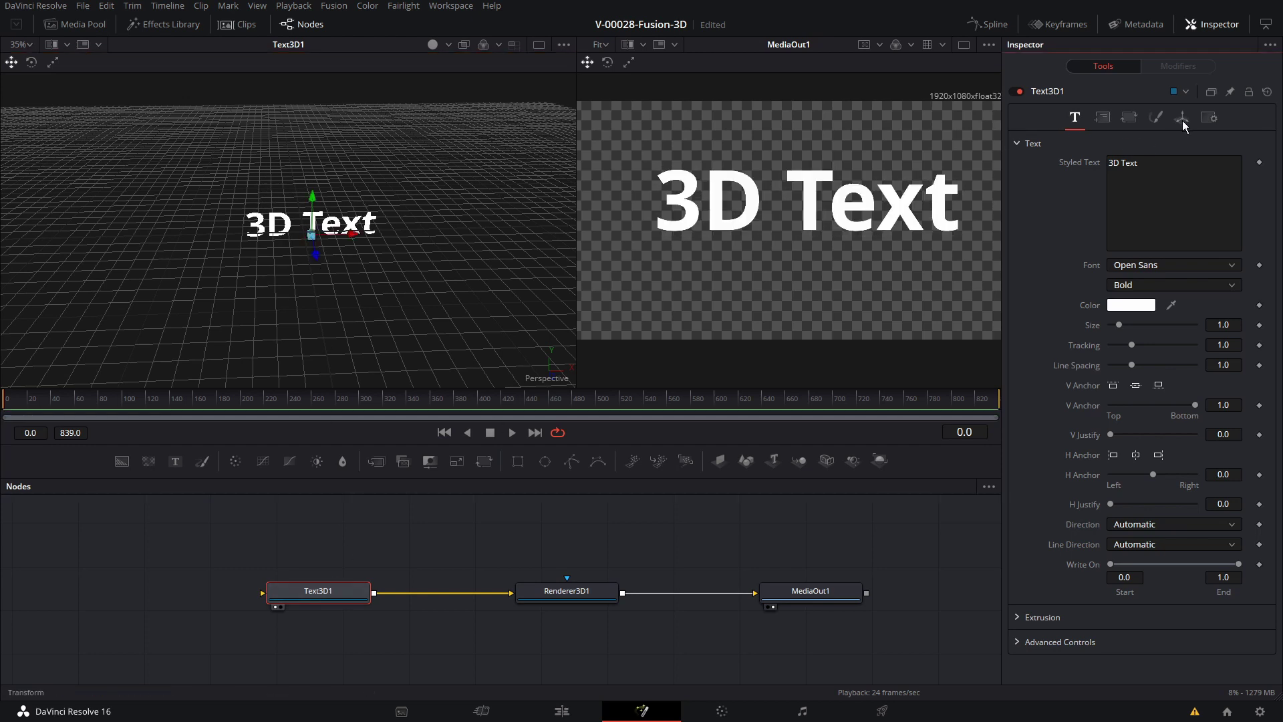
drag(1156, 162, 1173, 199)
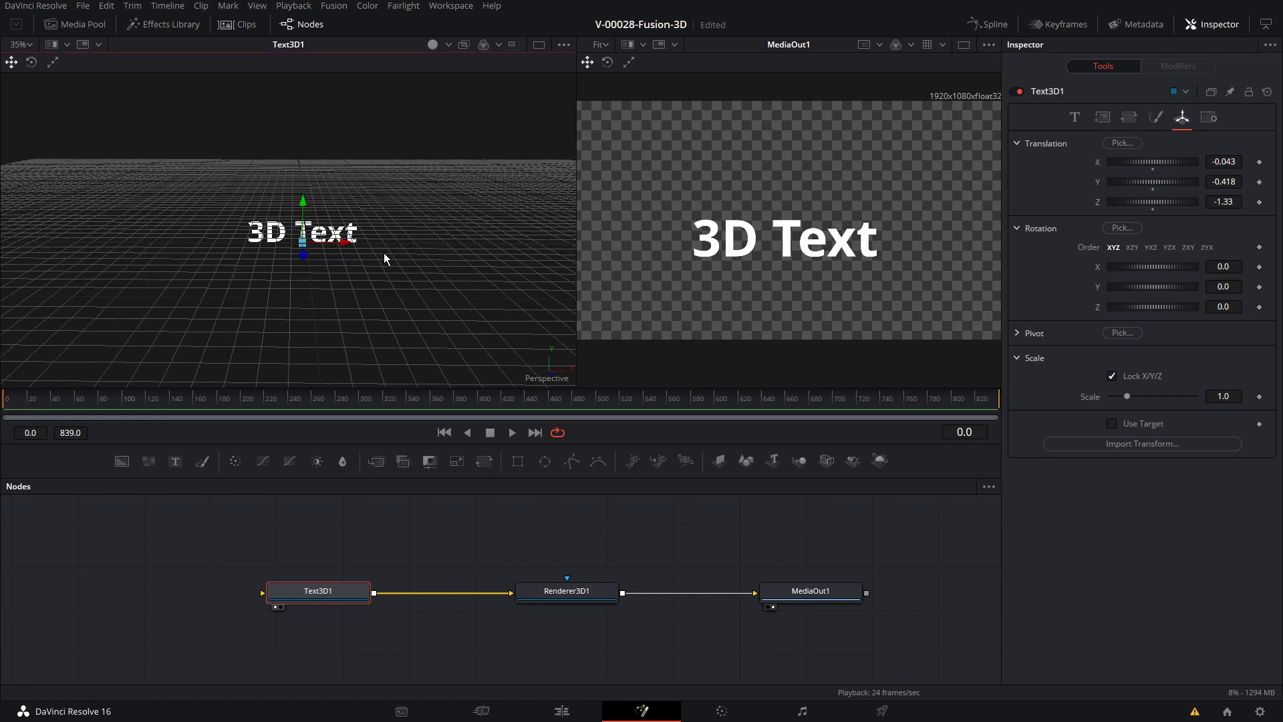
Step: Add a second Text3D node reading "3D Text 2" and try to connect it directly to Renderer3D1
drag(773, 460, 390, 539)
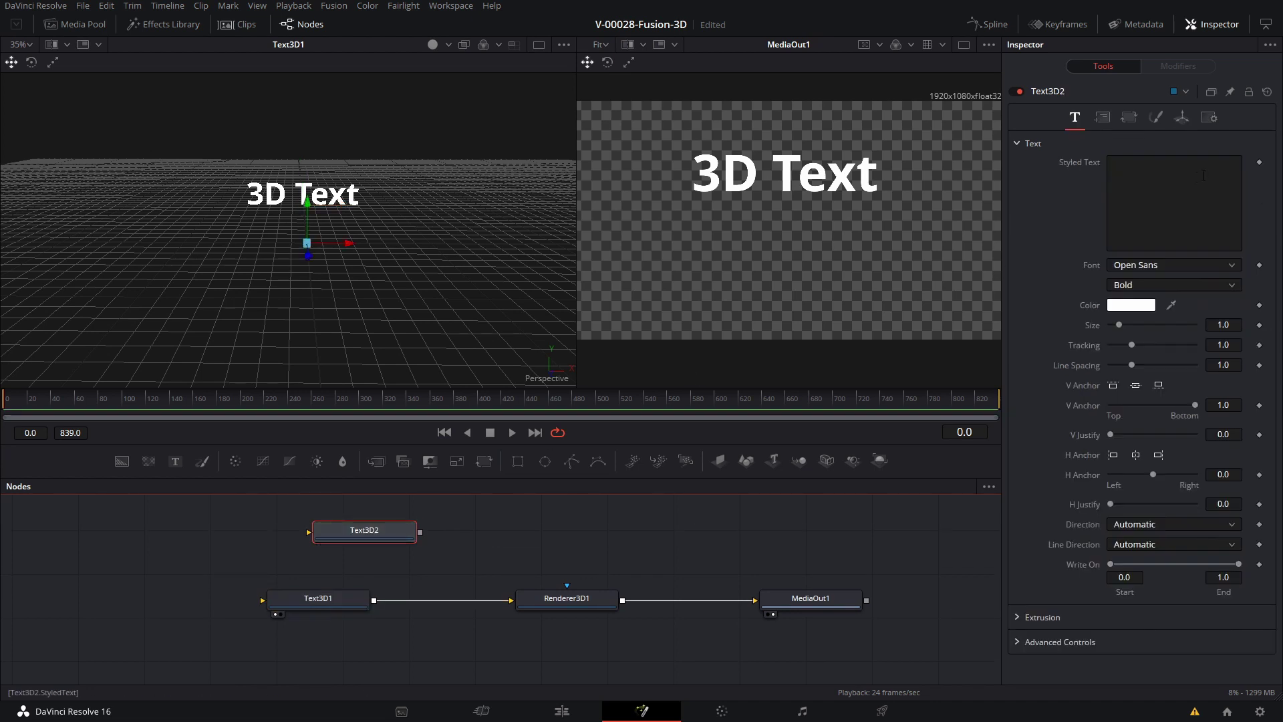
text(3D Text 2)
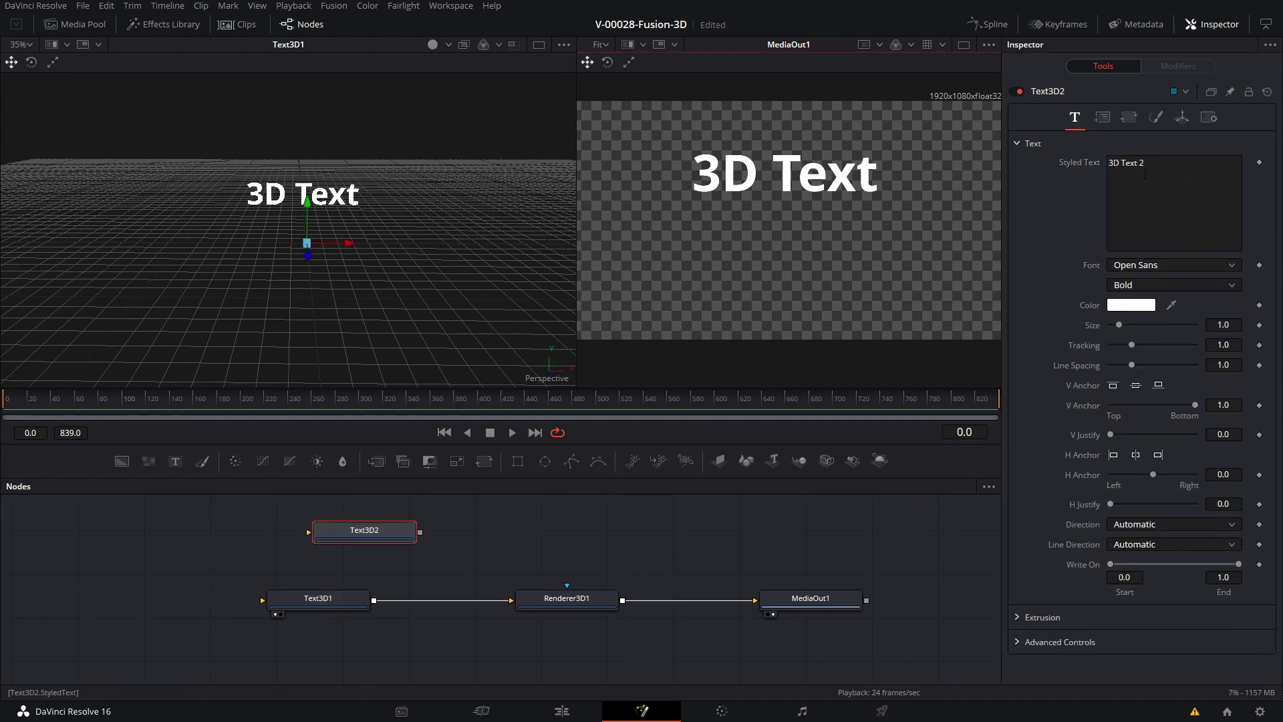
drag(401, 536, 564, 605)
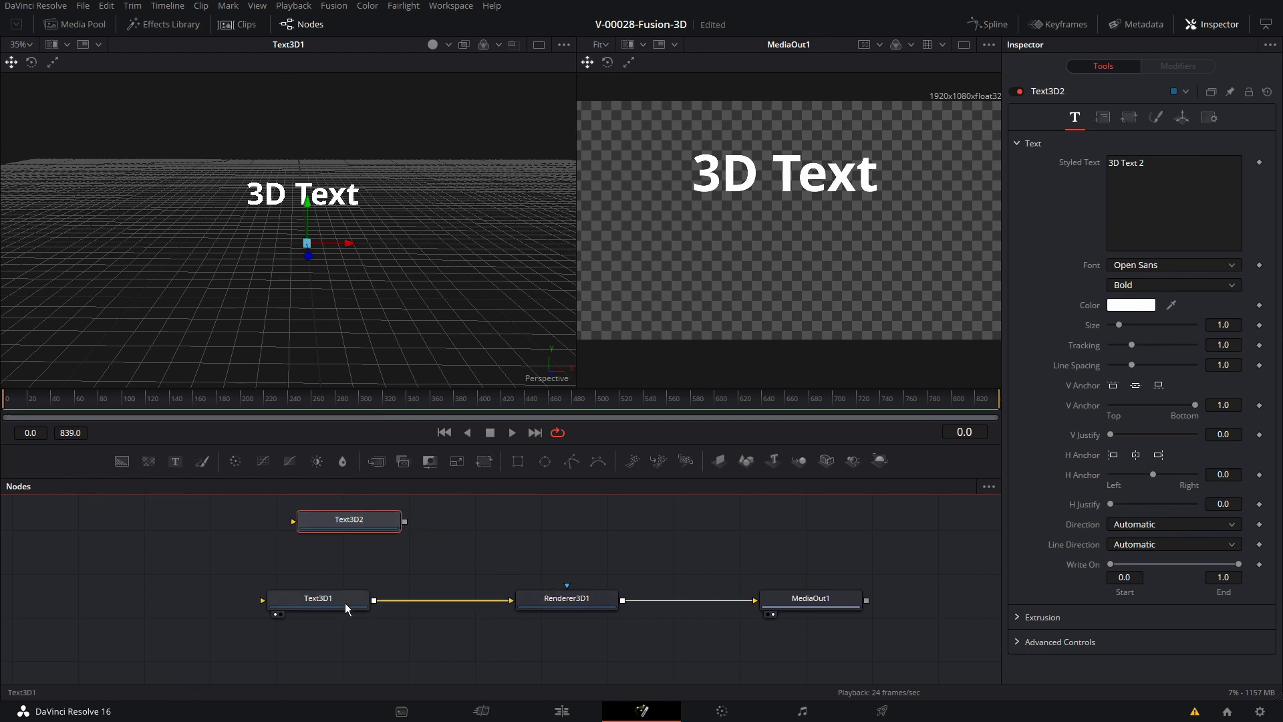
Step: Insert a Merge3D node between Text3D1 and Renderer3D1 and connect Text3D2 to it
drag(347, 608, 245, 608)
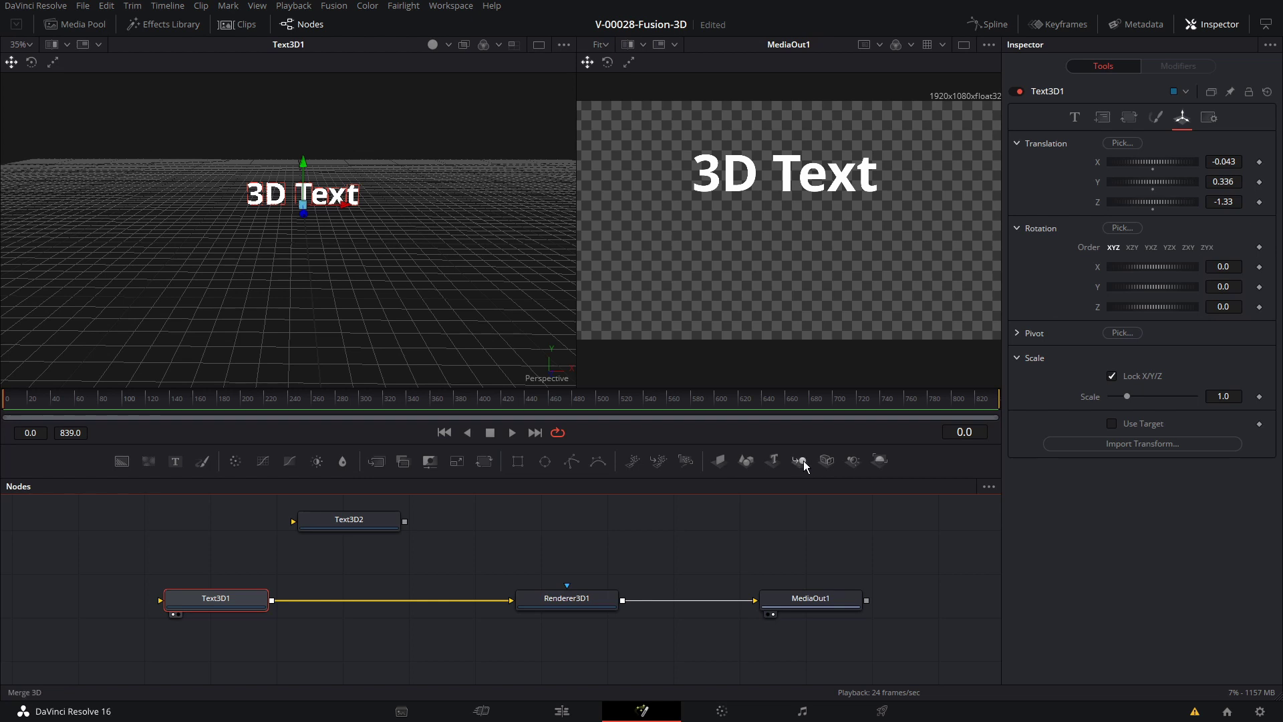
drag(802, 463, 390, 598)
click(218, 601)
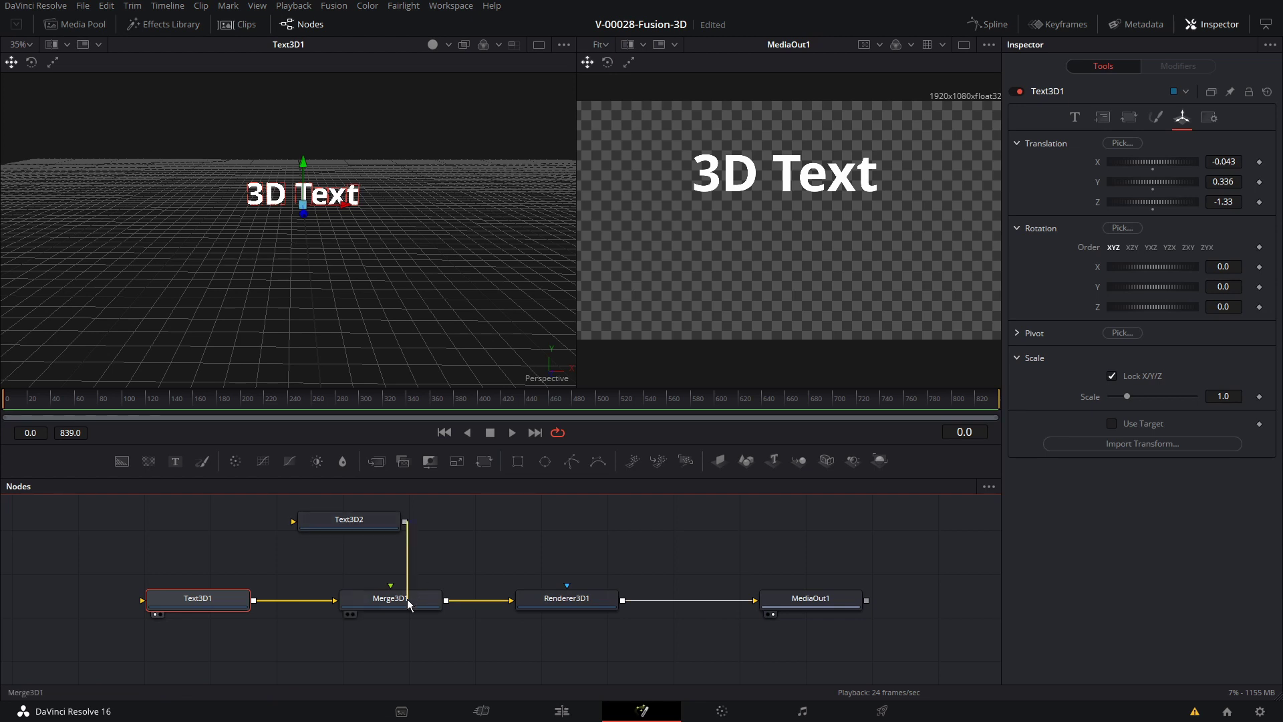
drag(410, 605, 410, 605)
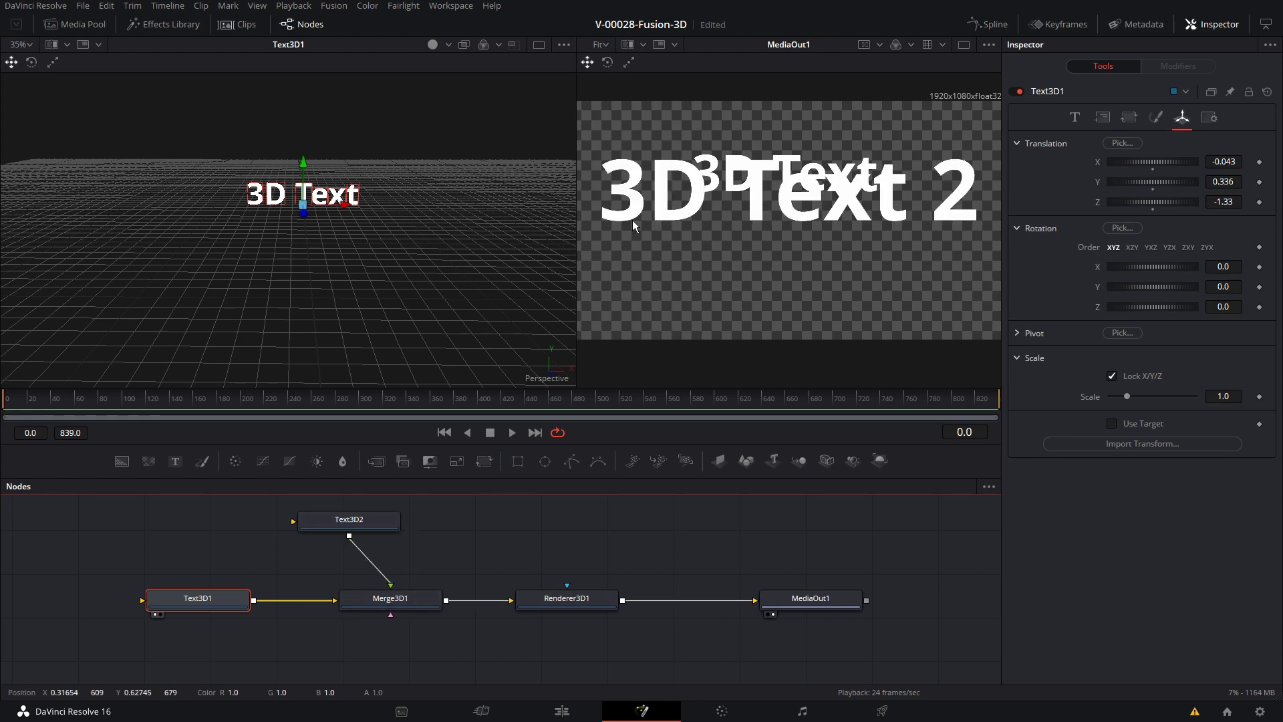
Step: Display Merge3D1 in the first viewer to show both 3D texts together
click(501, 536)
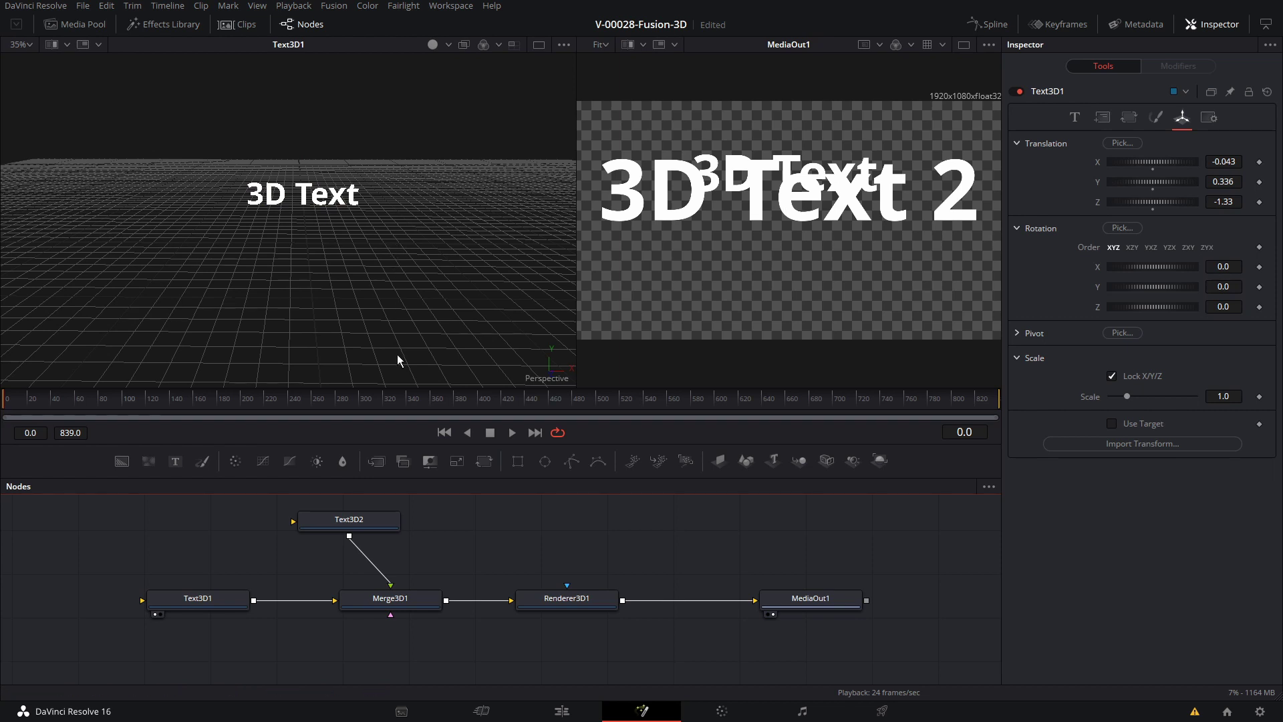
click(408, 604)
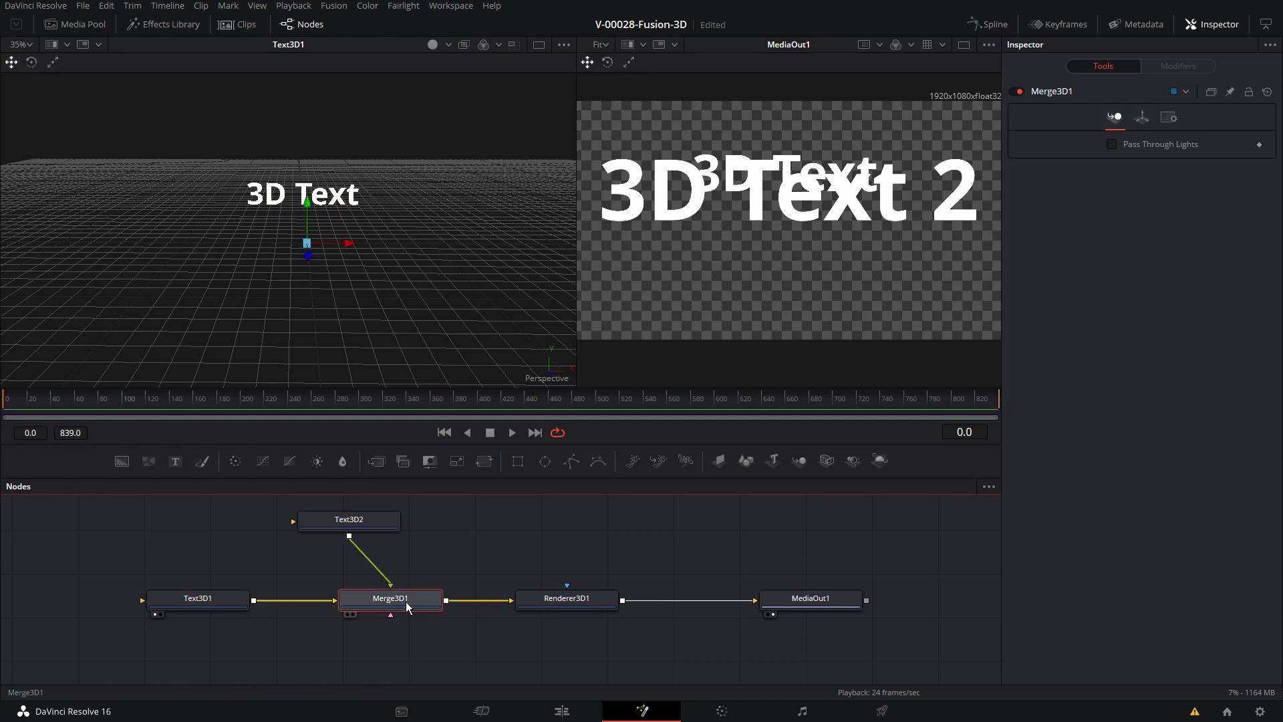
key(1)
drag(414, 328, 411, 249)
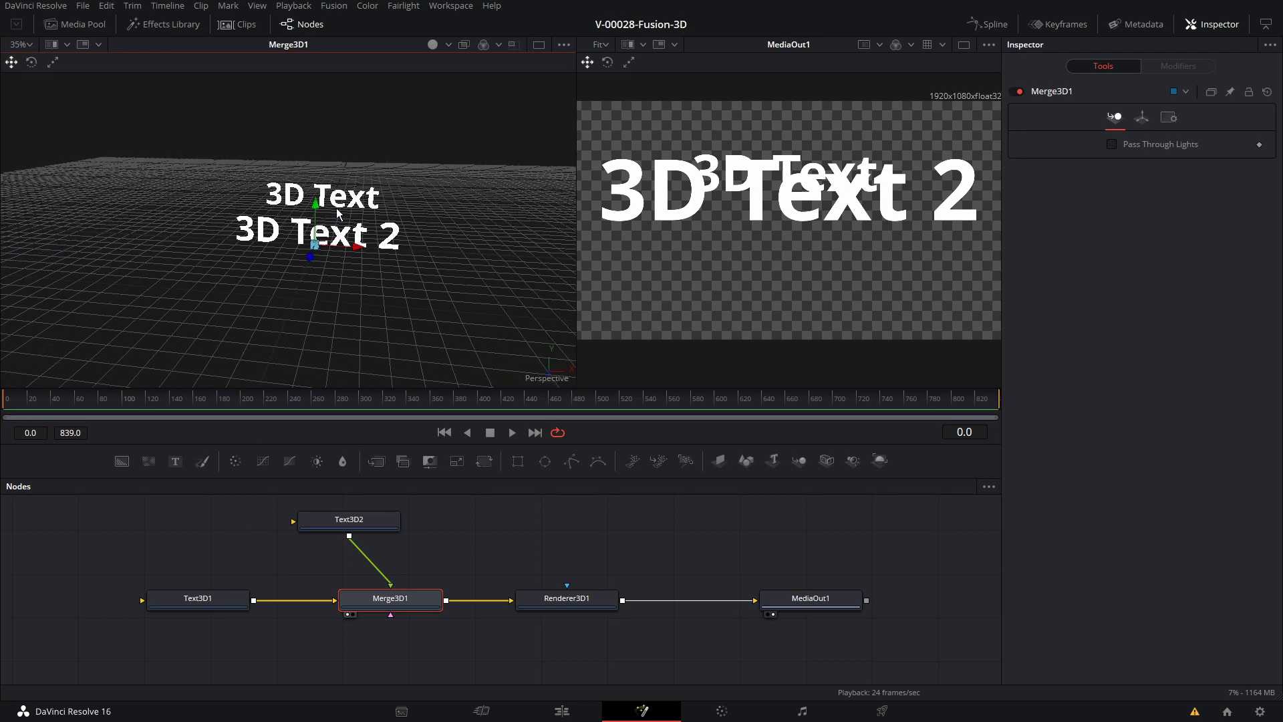
Step: Translate Text3D2 to about Y -0.551 and Z 1.01
click(349, 527)
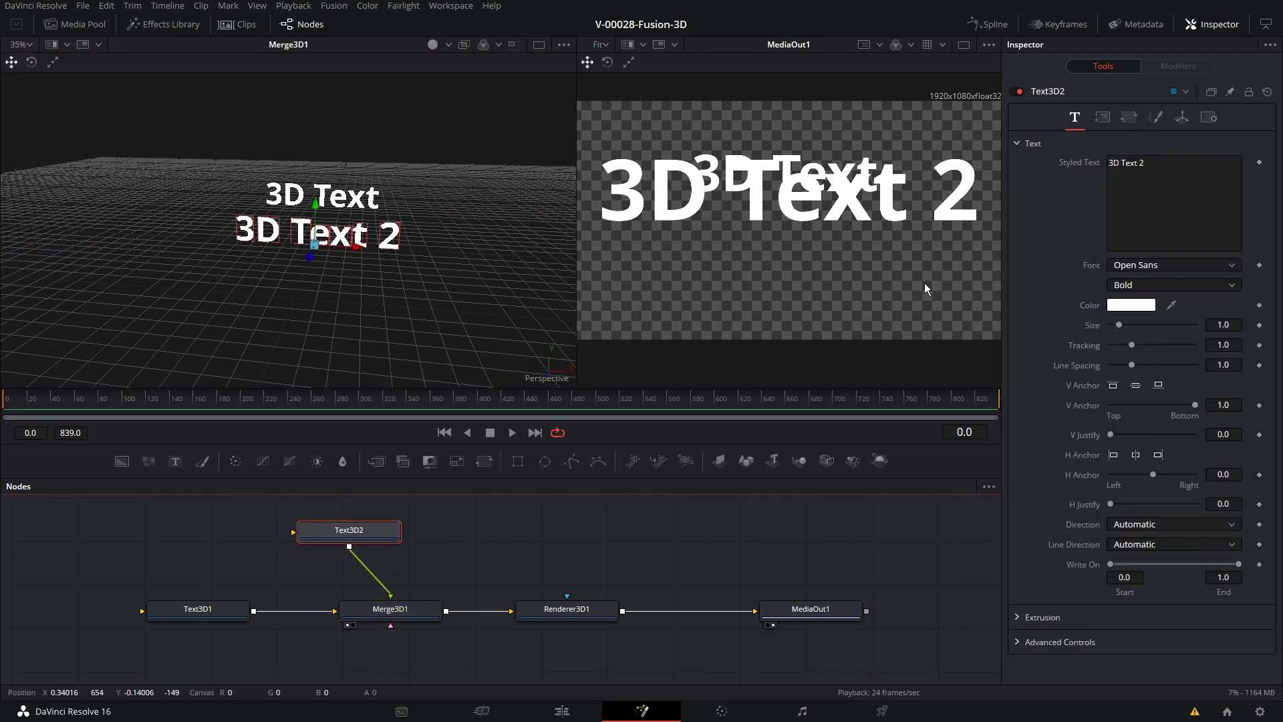
click(1181, 117)
drag(1173, 199, 1164, 182)
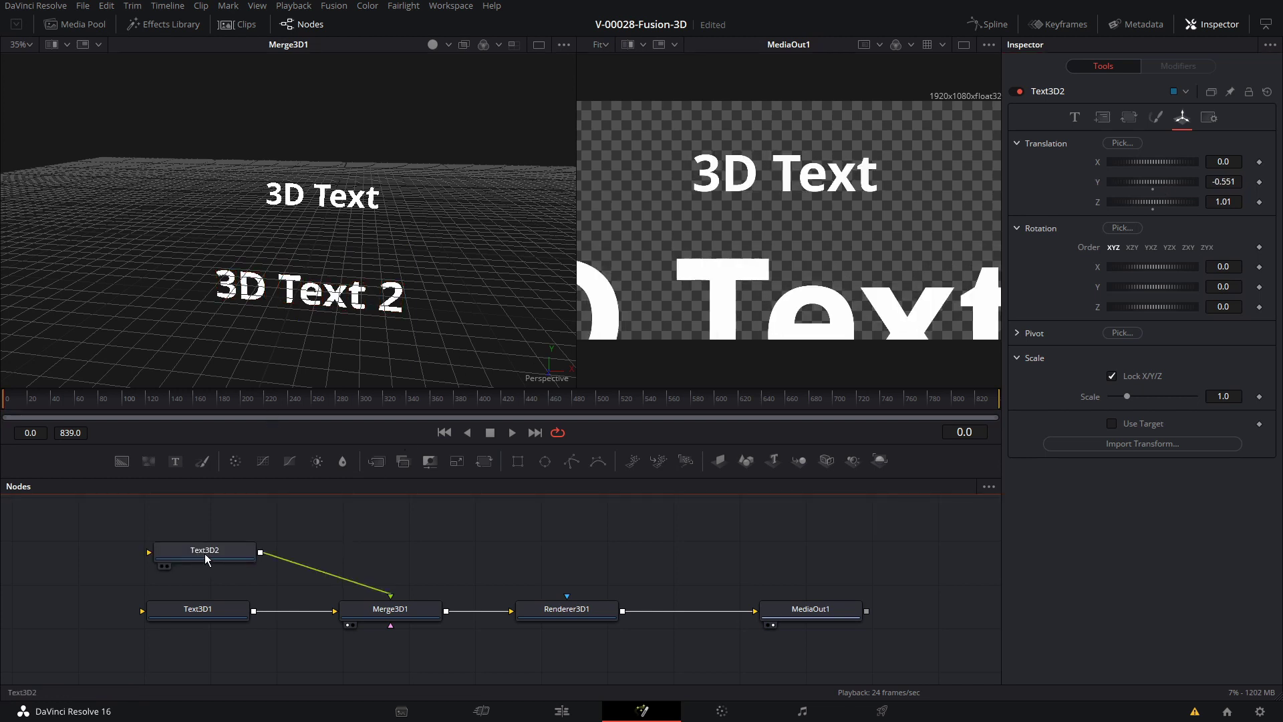
Step: Add a third Text3D node reading "3D Text" and connect it to Merge3D1
click(205, 553)
click(773, 461)
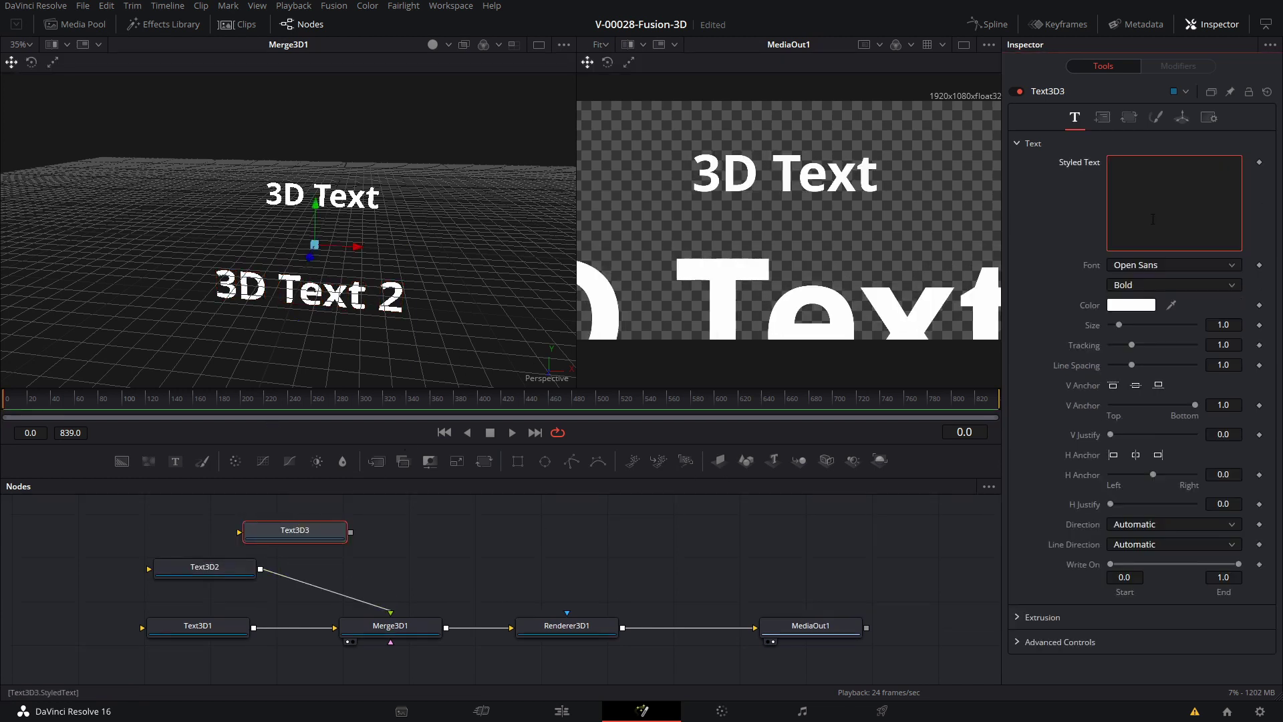
drag(342, 535, 408, 625)
Step: Push Text3D3 back in the scene by setting its Z translation to about -8.7
click(1182, 117)
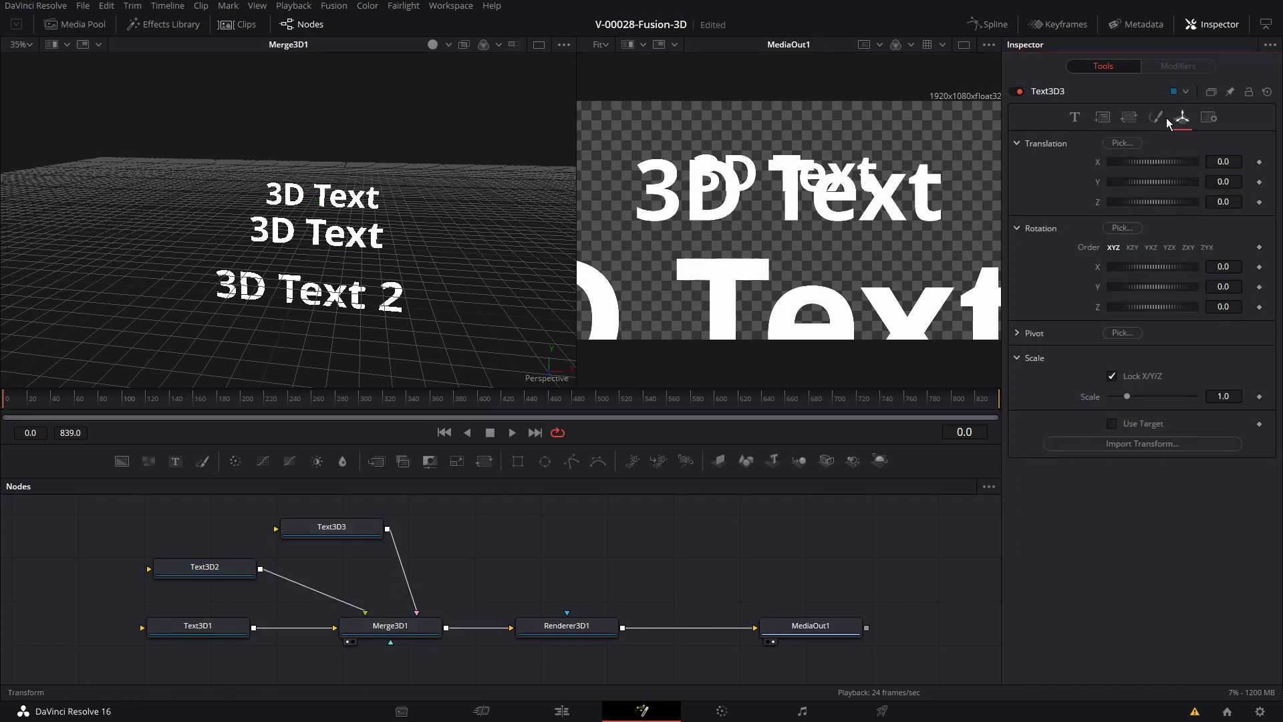
drag(1144, 203, 1104, 204)
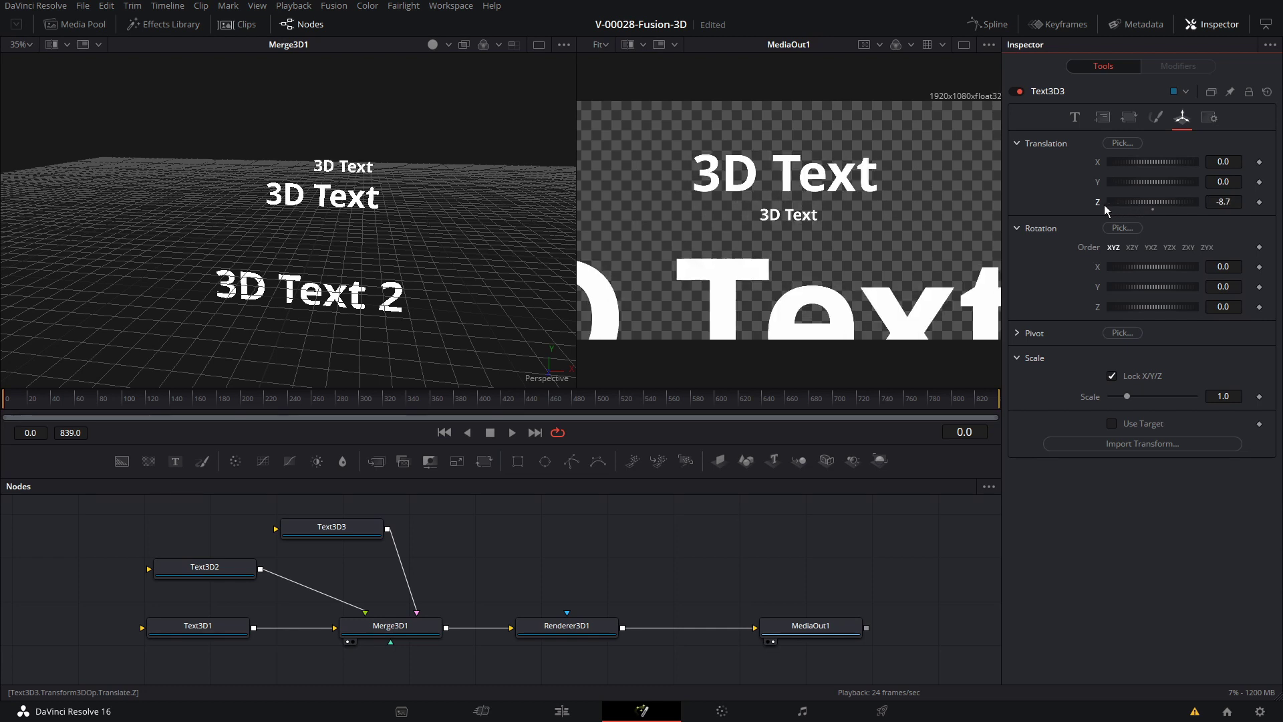
scroll(444, 227, down, 3)
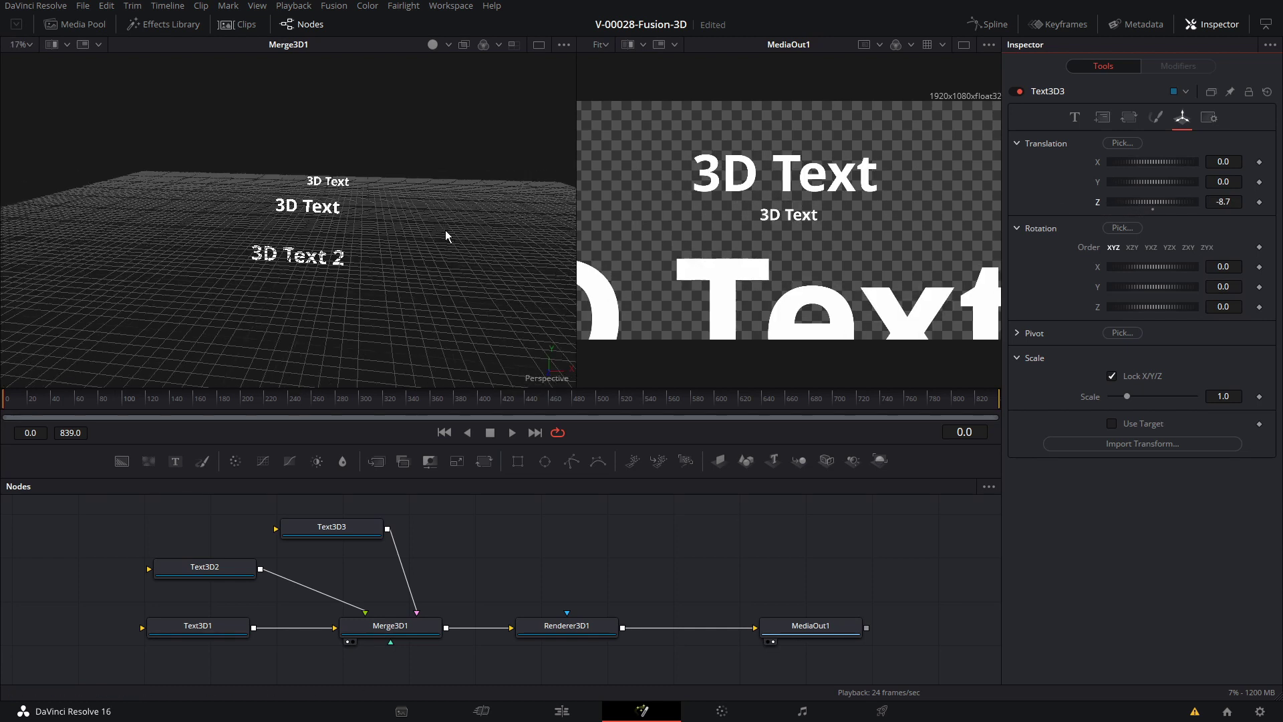
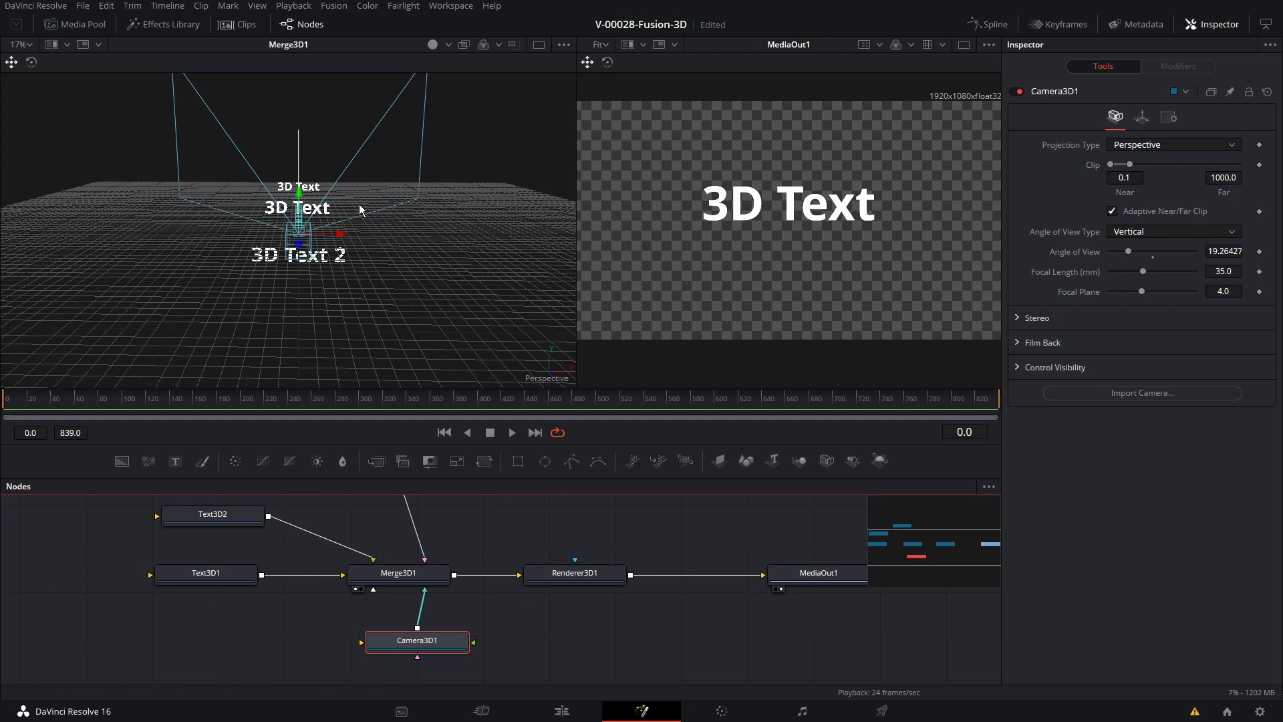
Step: Position Camera3D1 at about X 0.319, Y -0.174 and Z 5.08 so it frames the three texts
drag(340, 229, 294, 246)
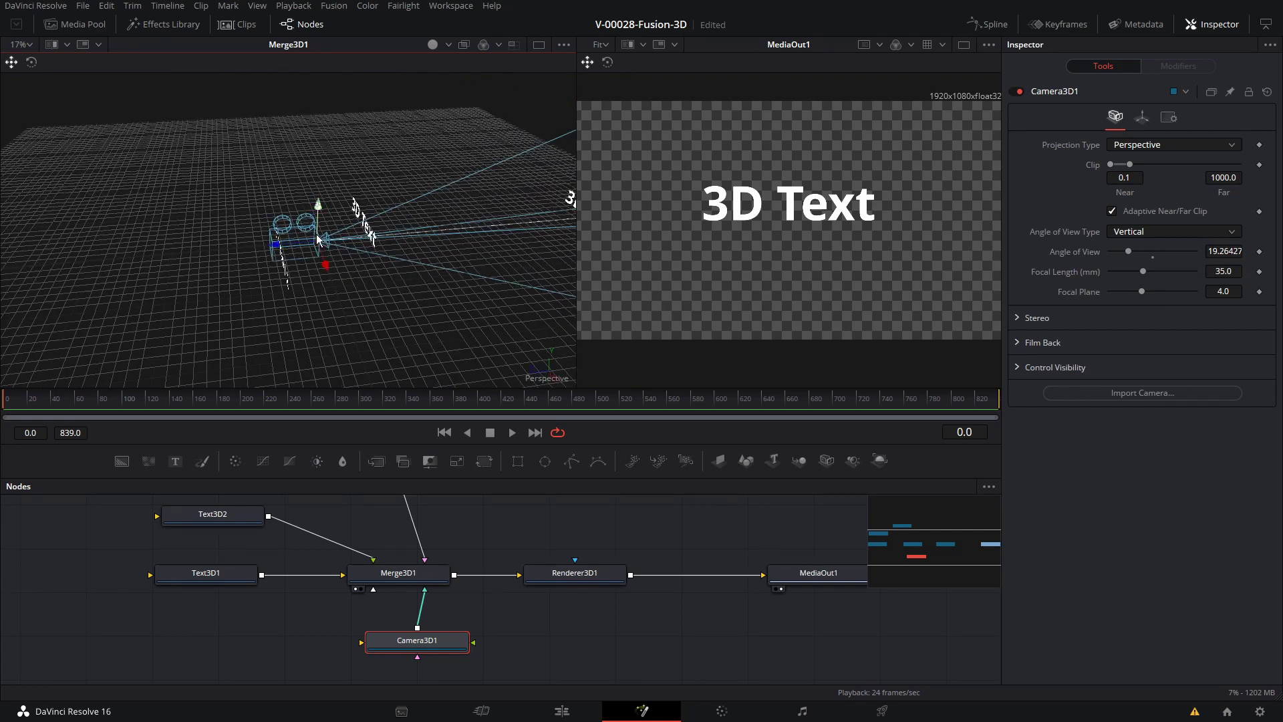
click(1142, 117)
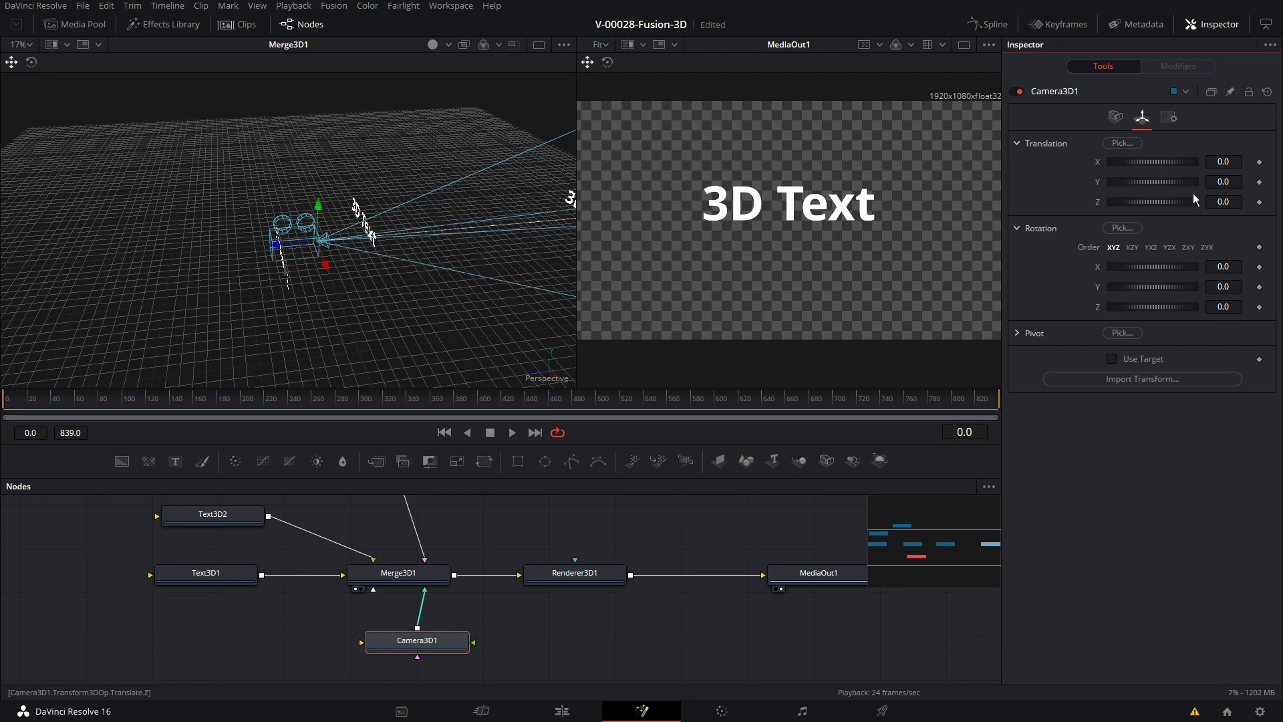
drag(391, 250, 495, 275)
drag(1180, 167, 1201, 195)
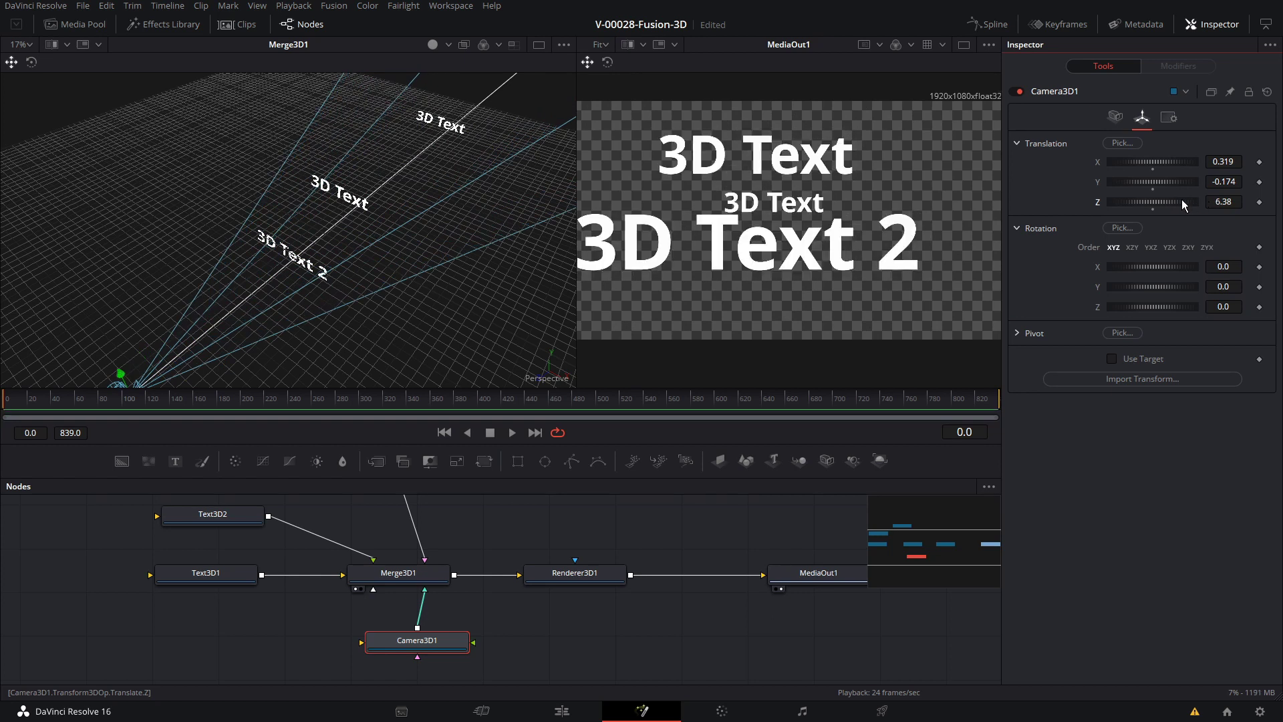
mouse_move(1182, 203)
mouse_down()
mouse_move(1129, 215)
mouse_move(1177, 207)
mouse_up()
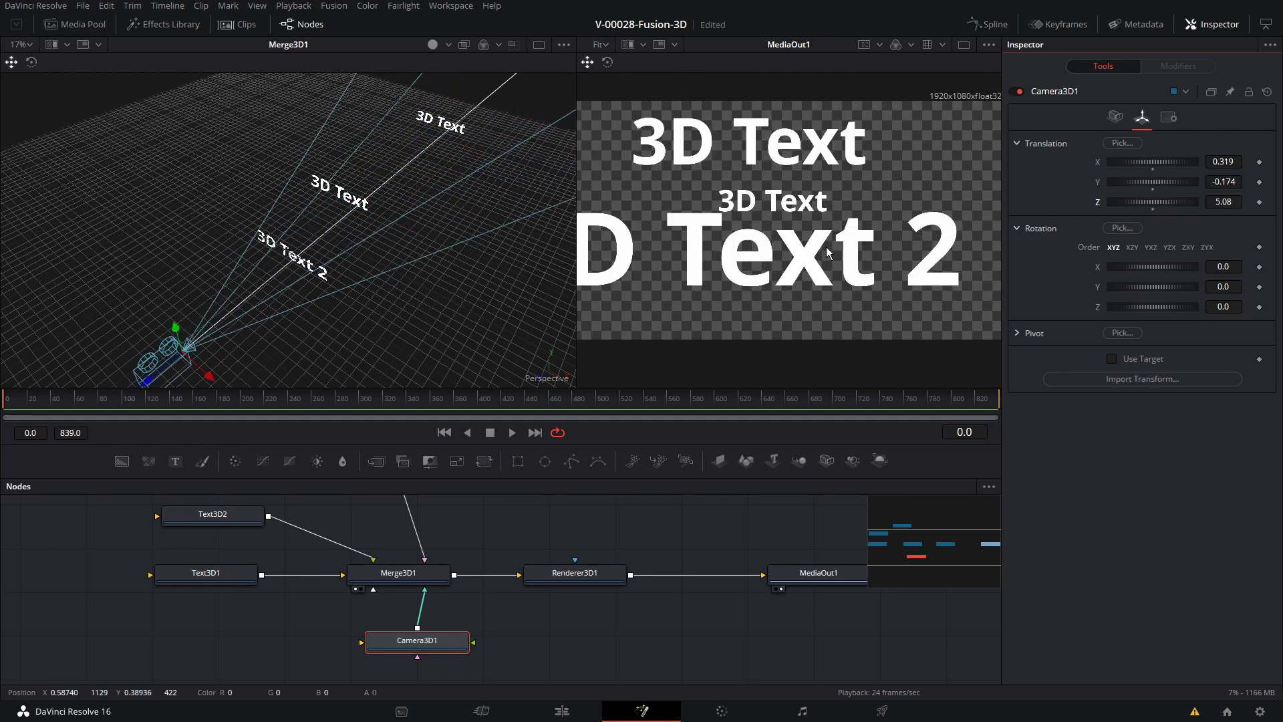
Step: Try a narrower 15.4 angle of view on Camera3D1 and settle on 28.5
click(422, 640)
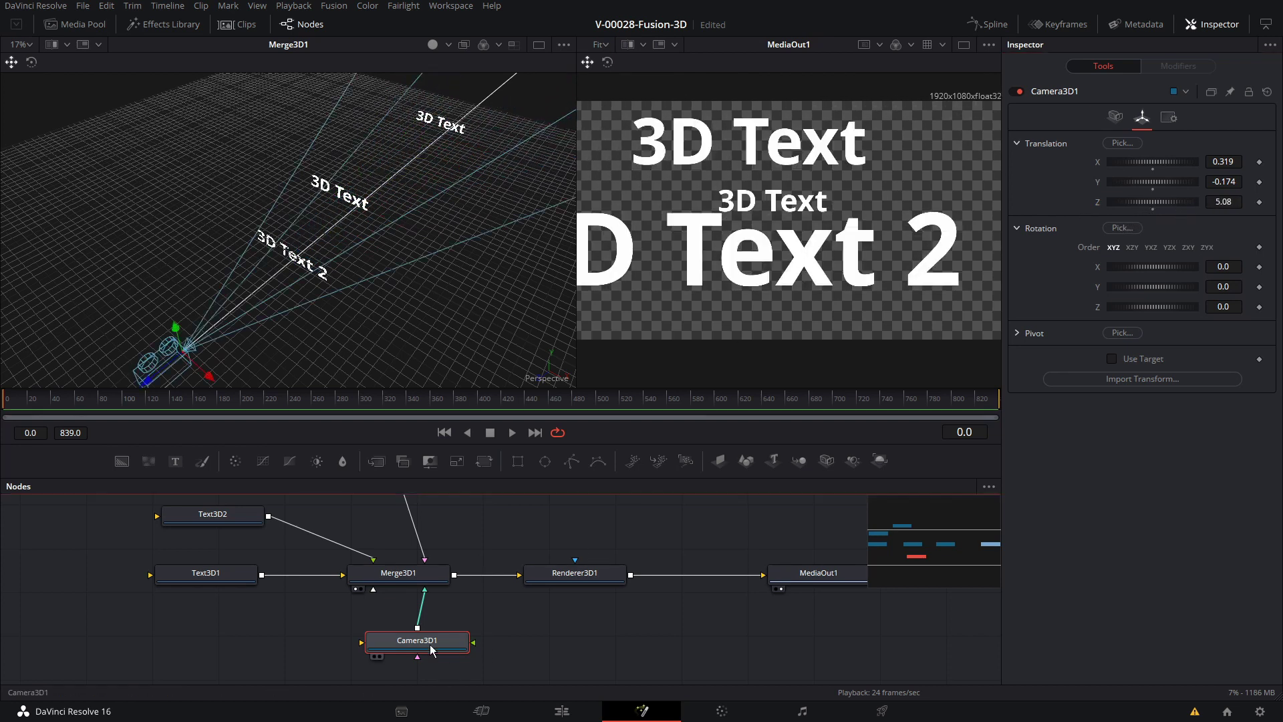
click(1115, 116)
mouse_move(1131, 252)
mouse_down()
mouse_move(1159, 254)
mouse_move(1124, 257)
mouse_up()
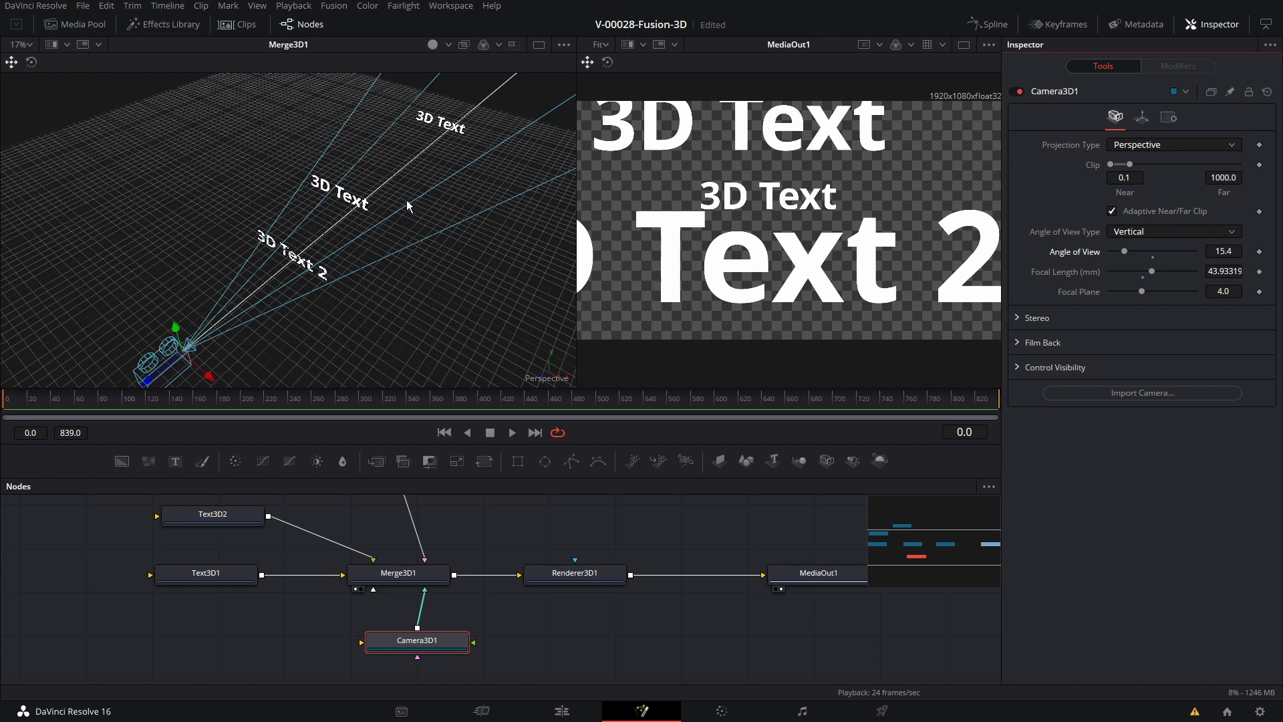
scroll(406, 204, down, 5)
drag(394, 227, 423, 263)
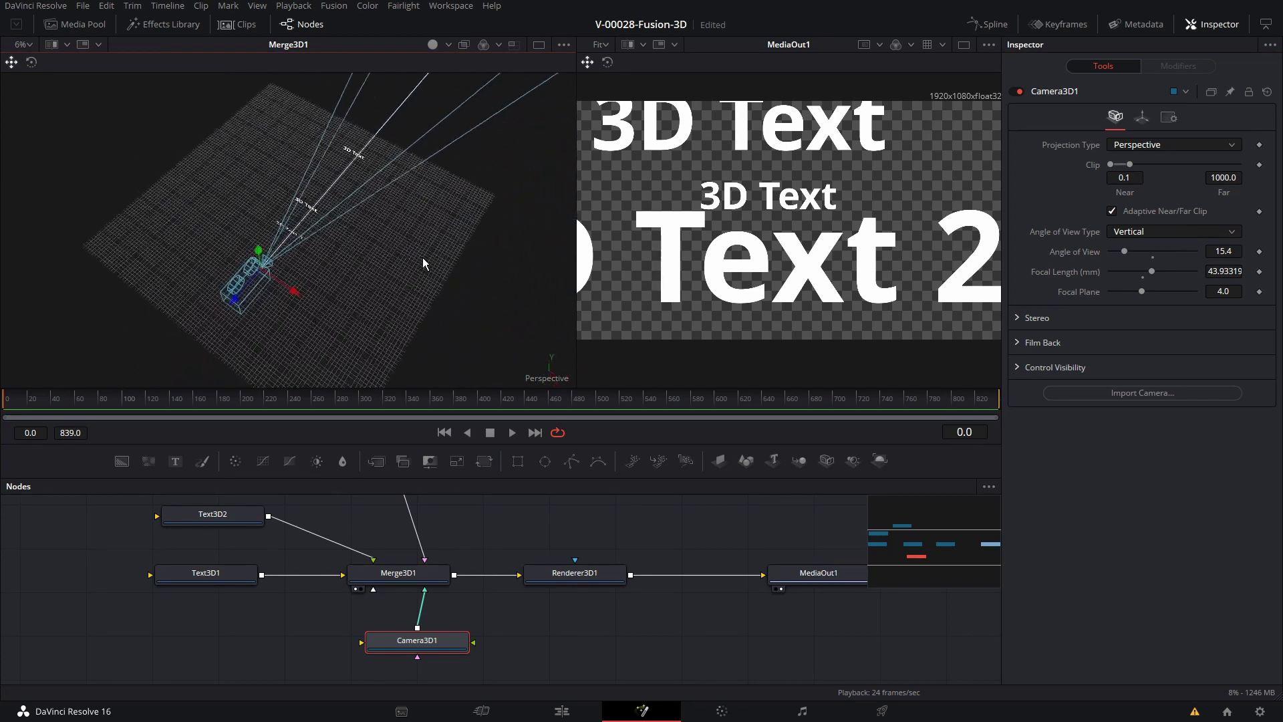
drag(1124, 251, 1139, 252)
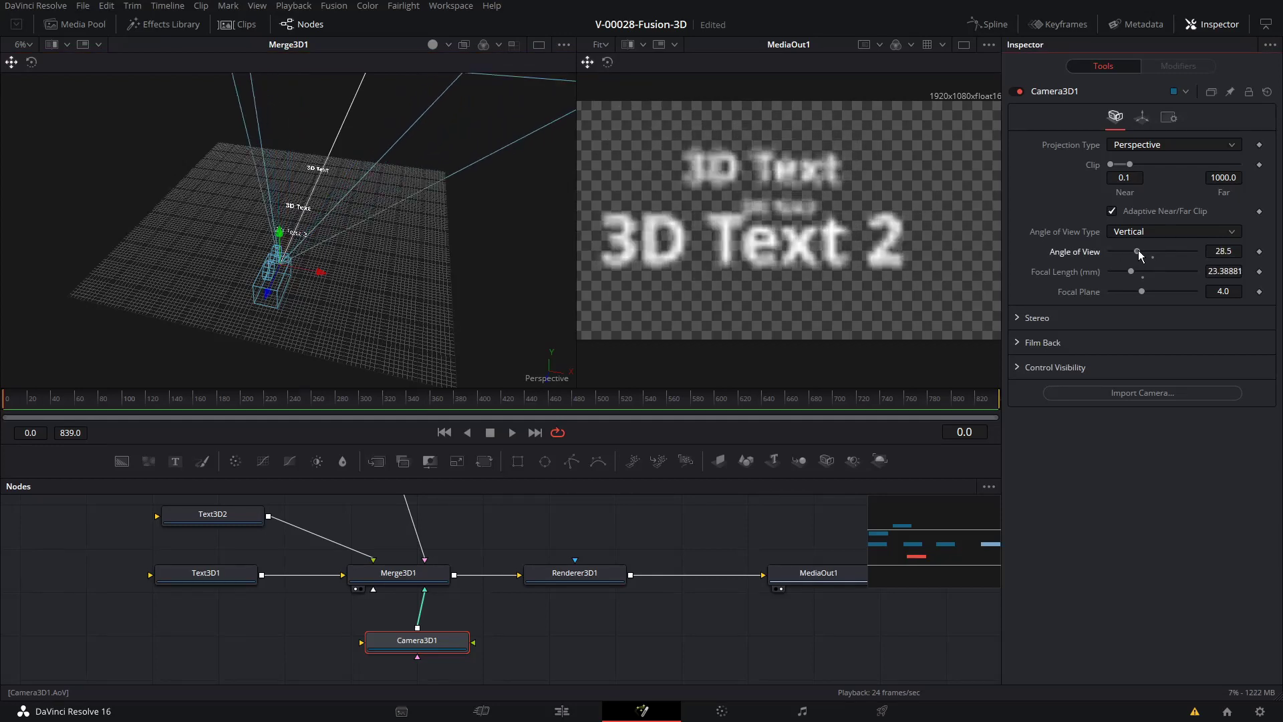
Step: Try rotating Camera3D1 to about X -2.6, Y 7.8 and Z -10.4, and reset all three rotations to 0
click(1142, 117)
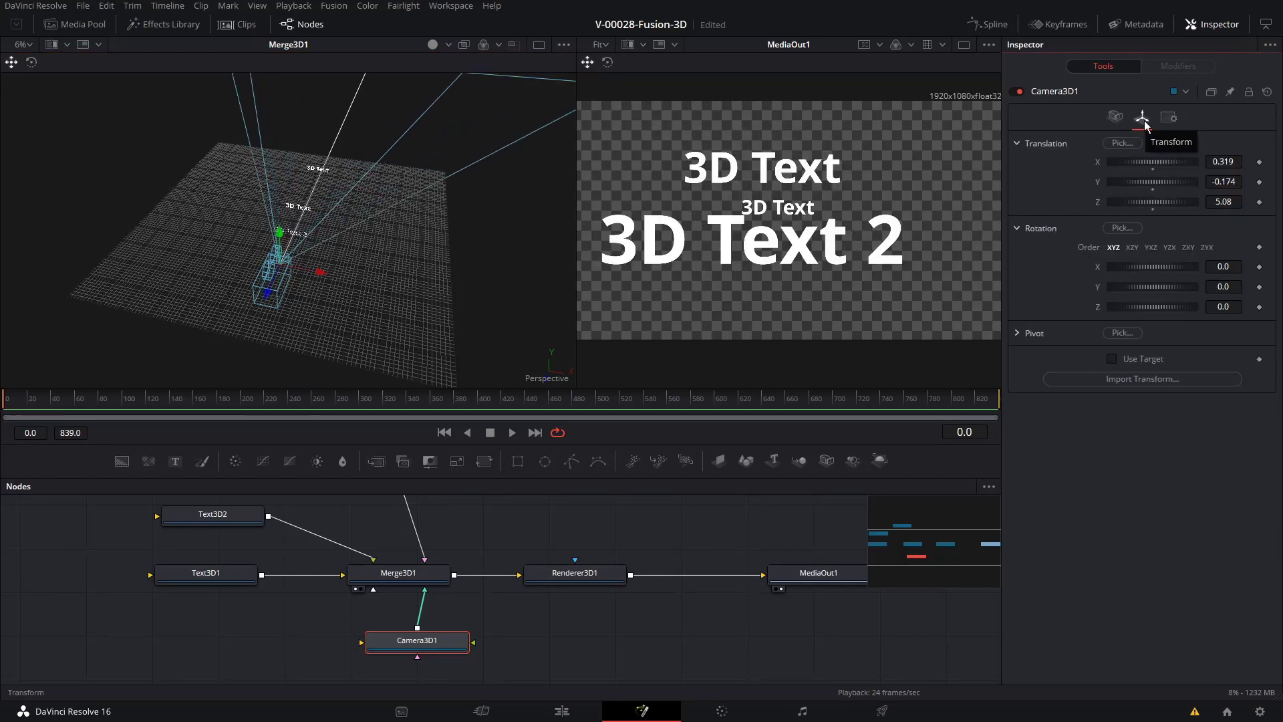
drag(1162, 266, 1170, 307)
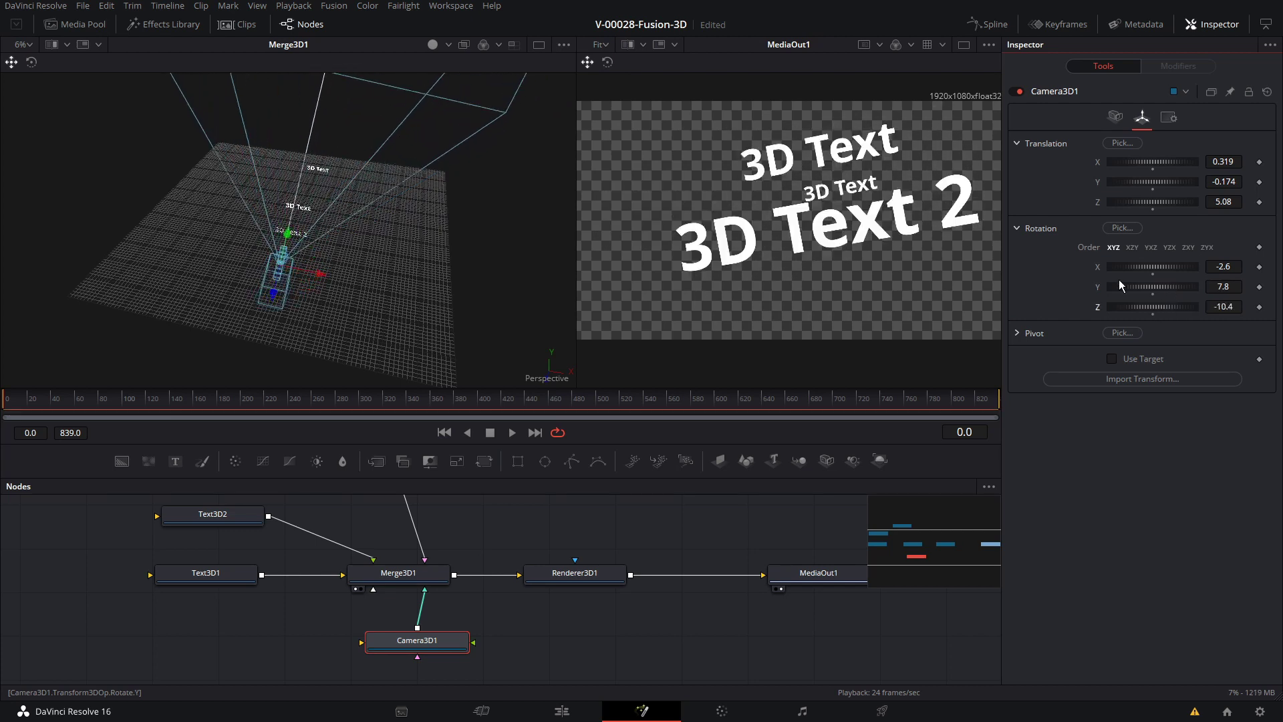
drag(1119, 266, 1102, 267)
double_click(1096, 286)
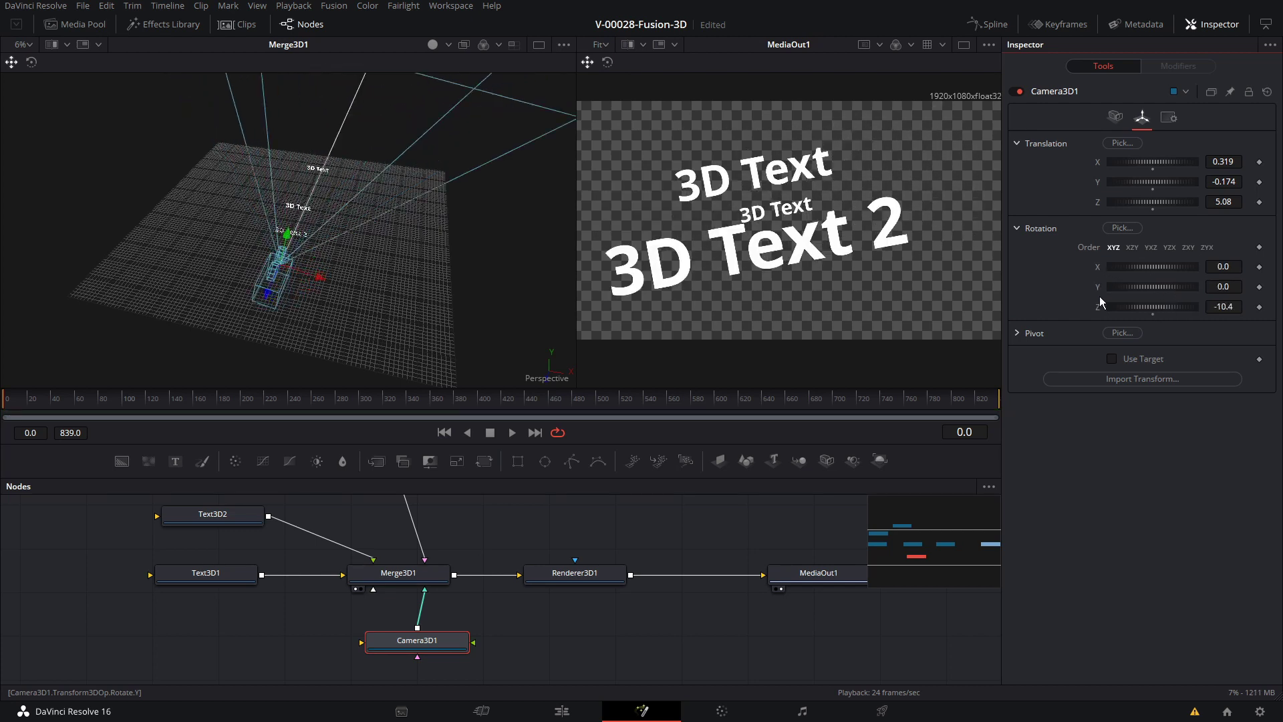
double_click(1096, 305)
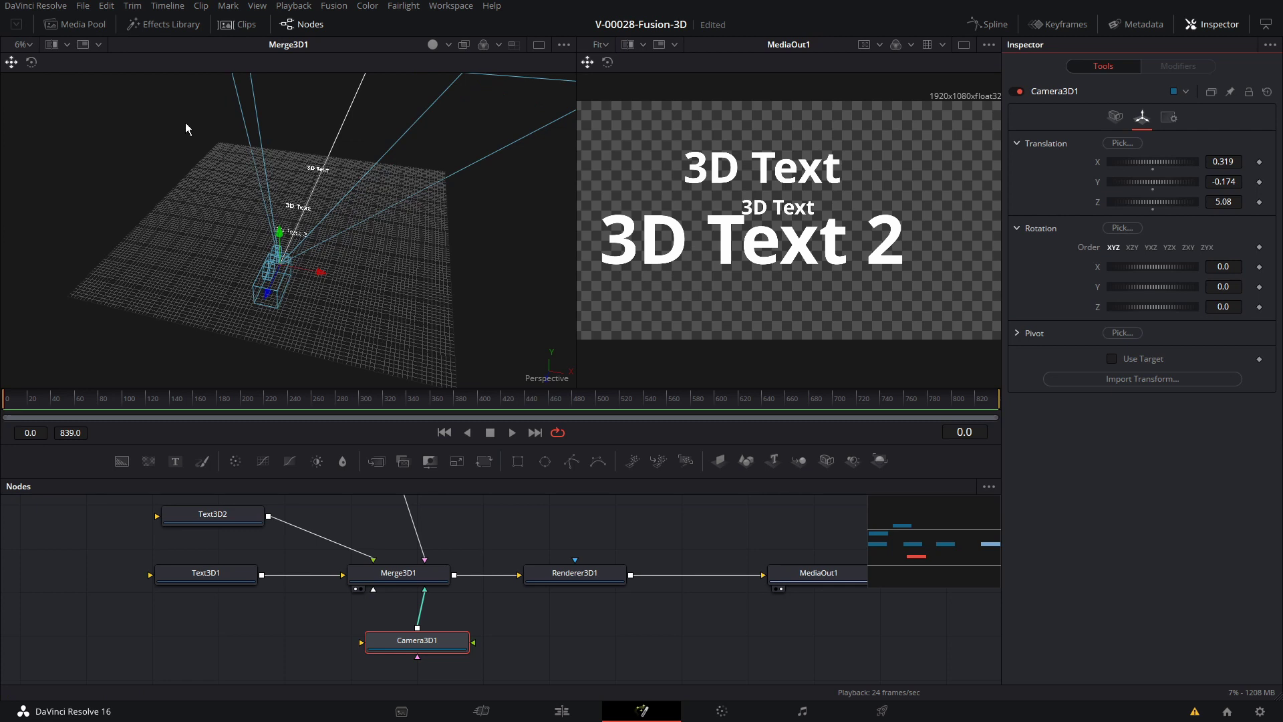
Step: Try rotating Camera3D1 with the on-screen rotation gizmo in the Merge3D1 view, undo it and return to the move gizmo
click(32, 63)
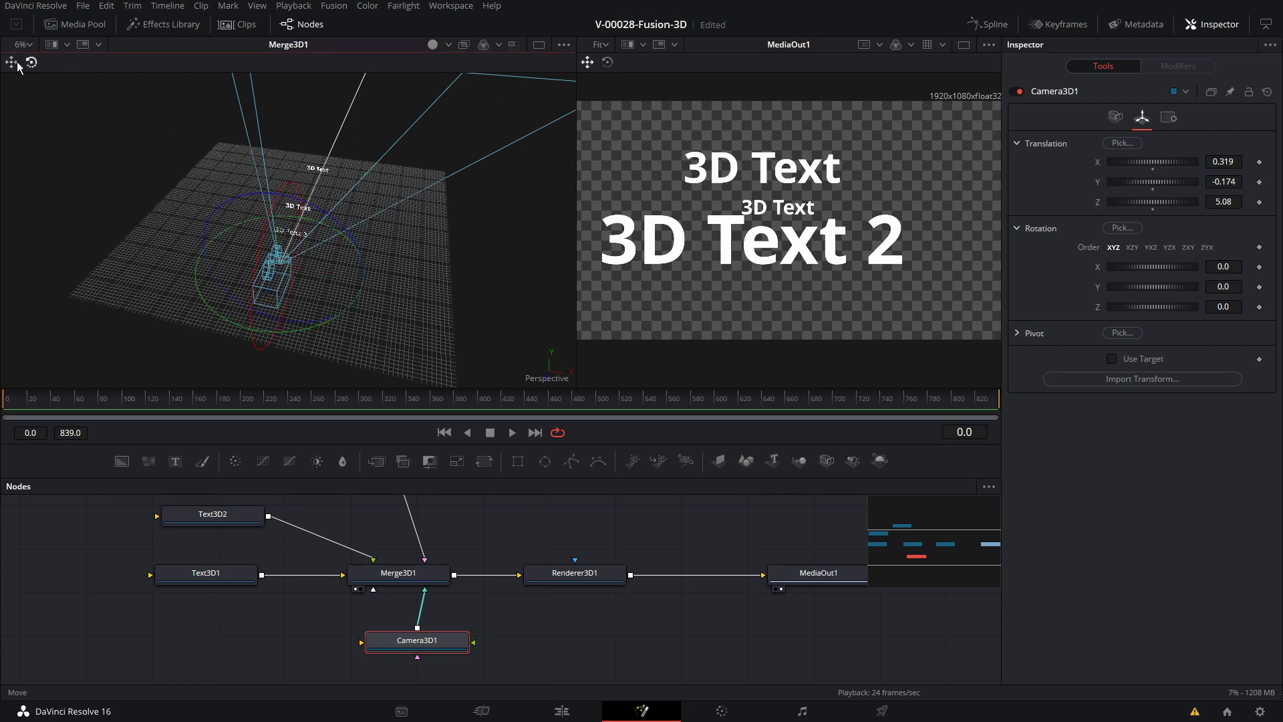
drag(280, 198, 231, 297)
key(ctrl+z)
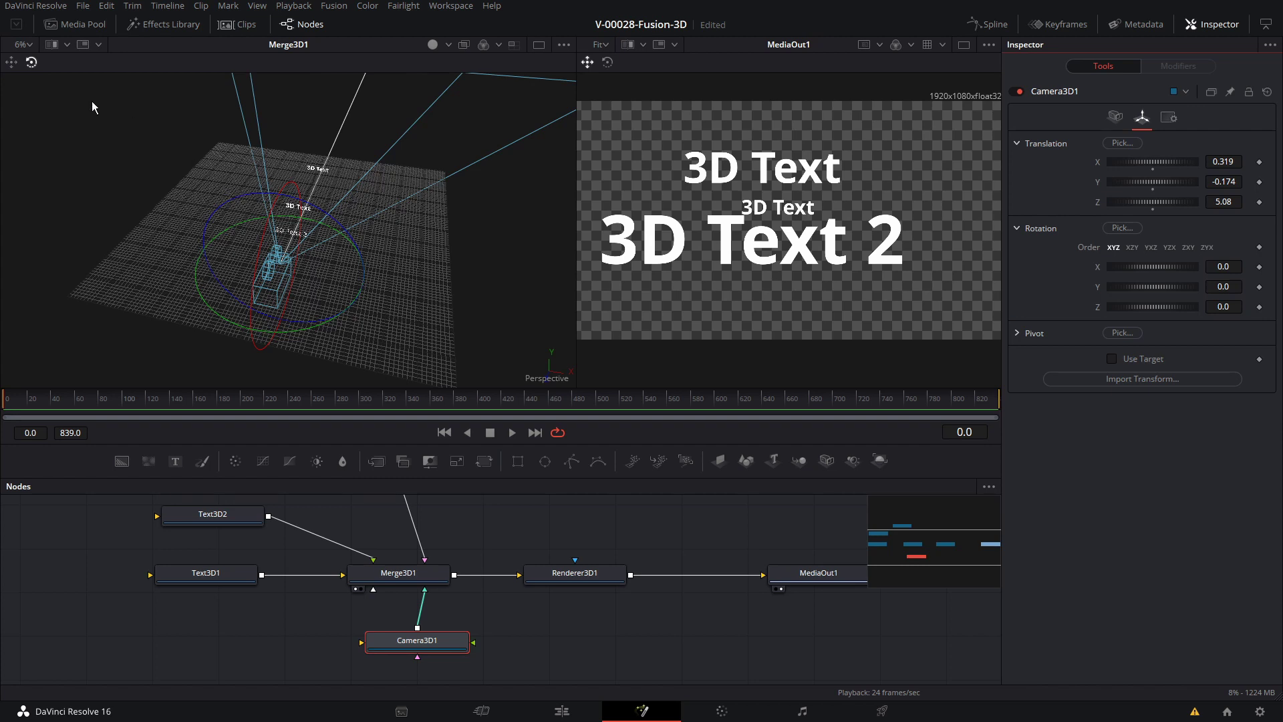
click(12, 62)
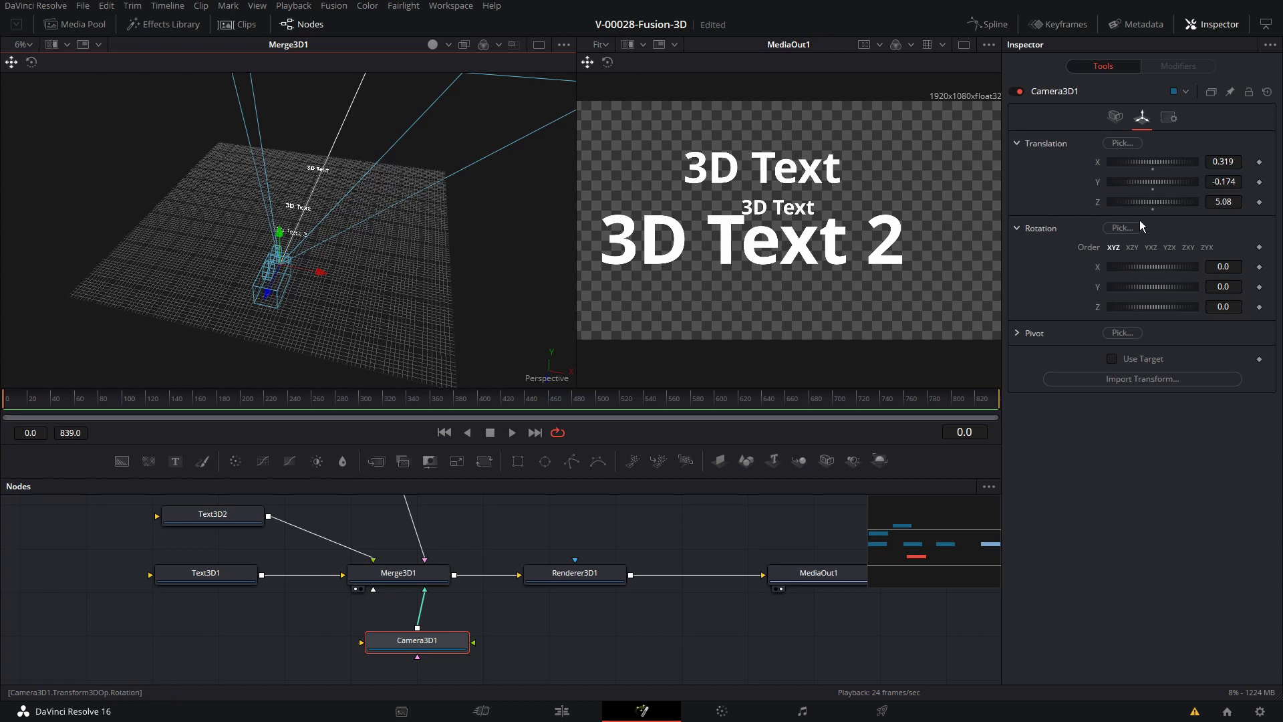
Step: Move Camera3D1 back from the texts, trying Z 11.46 and settling on a Z translation of about 7.55
click(1173, 205)
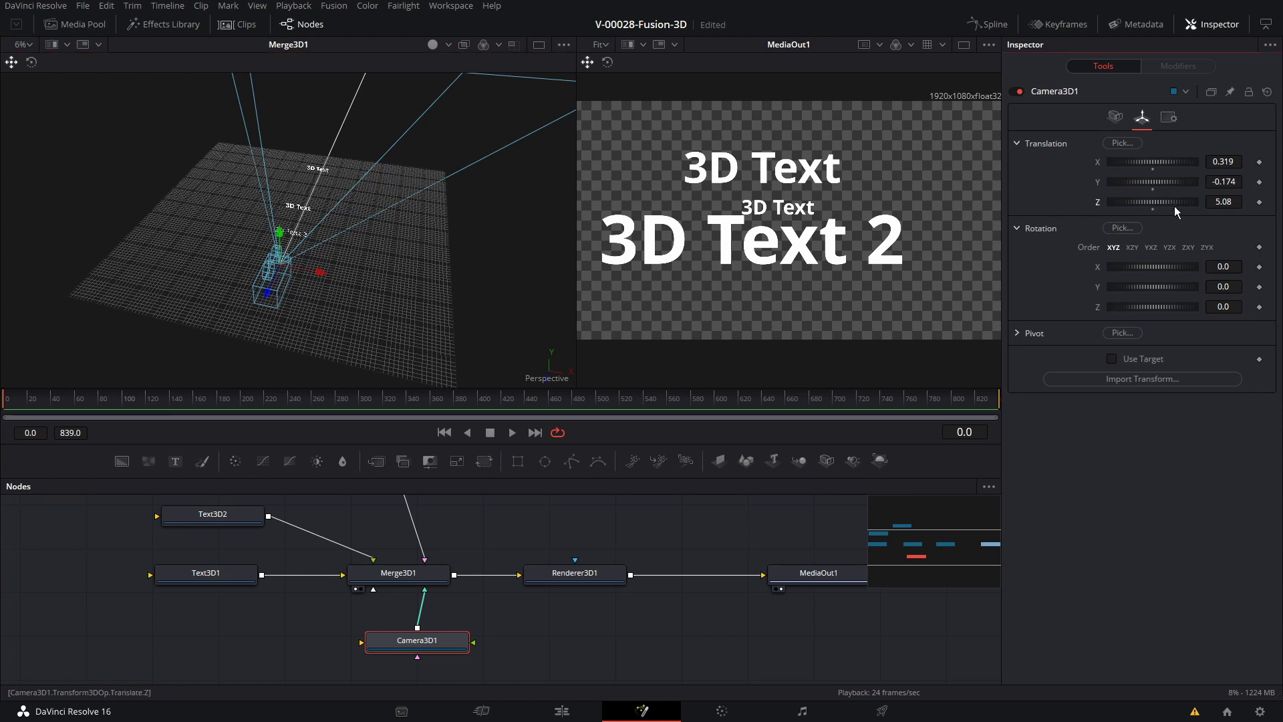
drag(1173, 206, 1204, 202)
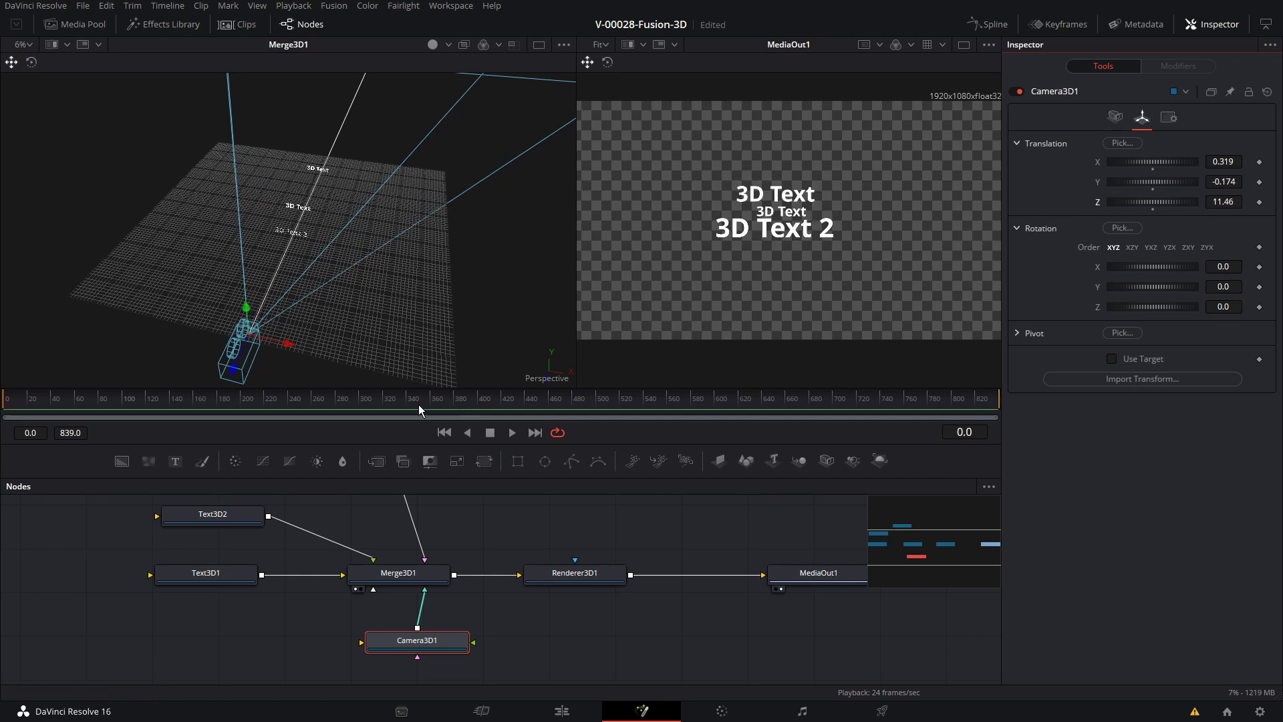
mouse_move(1177, 203)
mouse_down()
mouse_move(1084, 200)
mouse_move(1160, 194)
mouse_up()
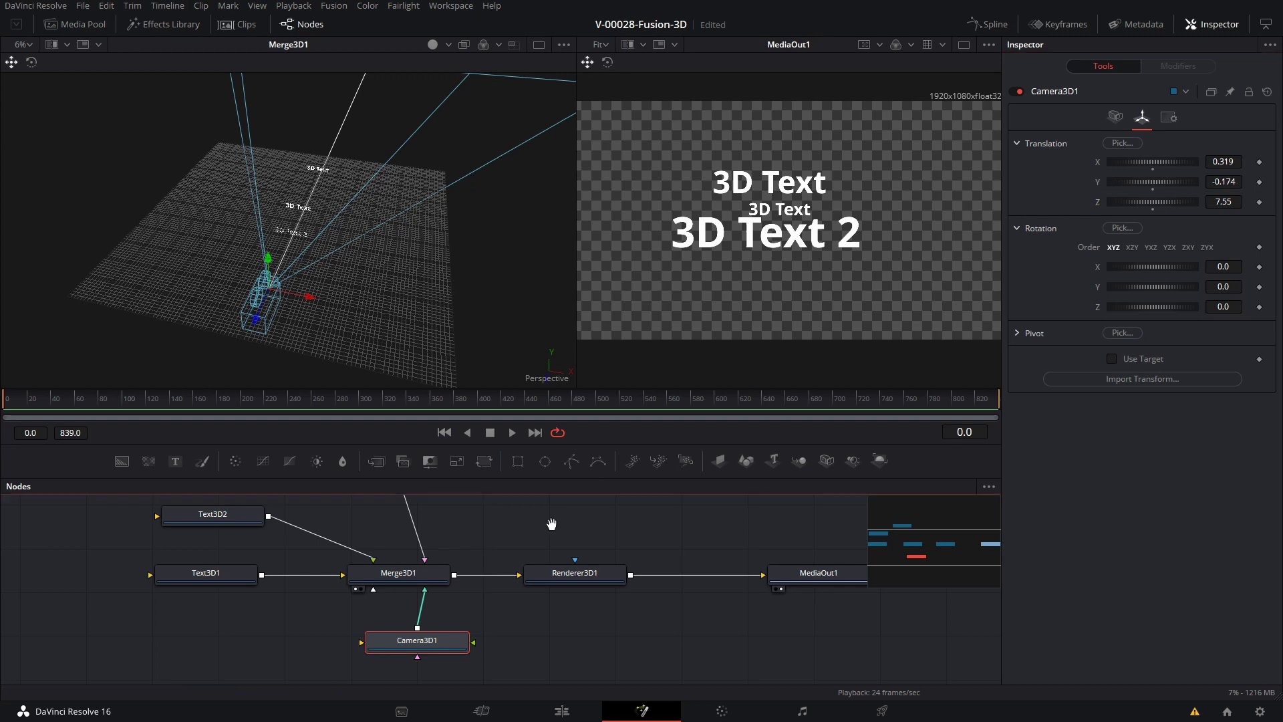
Step: Paste an instance of Text3D3, connect it to Merge3D1 and place it beside the original node
drag(550, 523, 531, 612)
drag(342, 564, 312, 560)
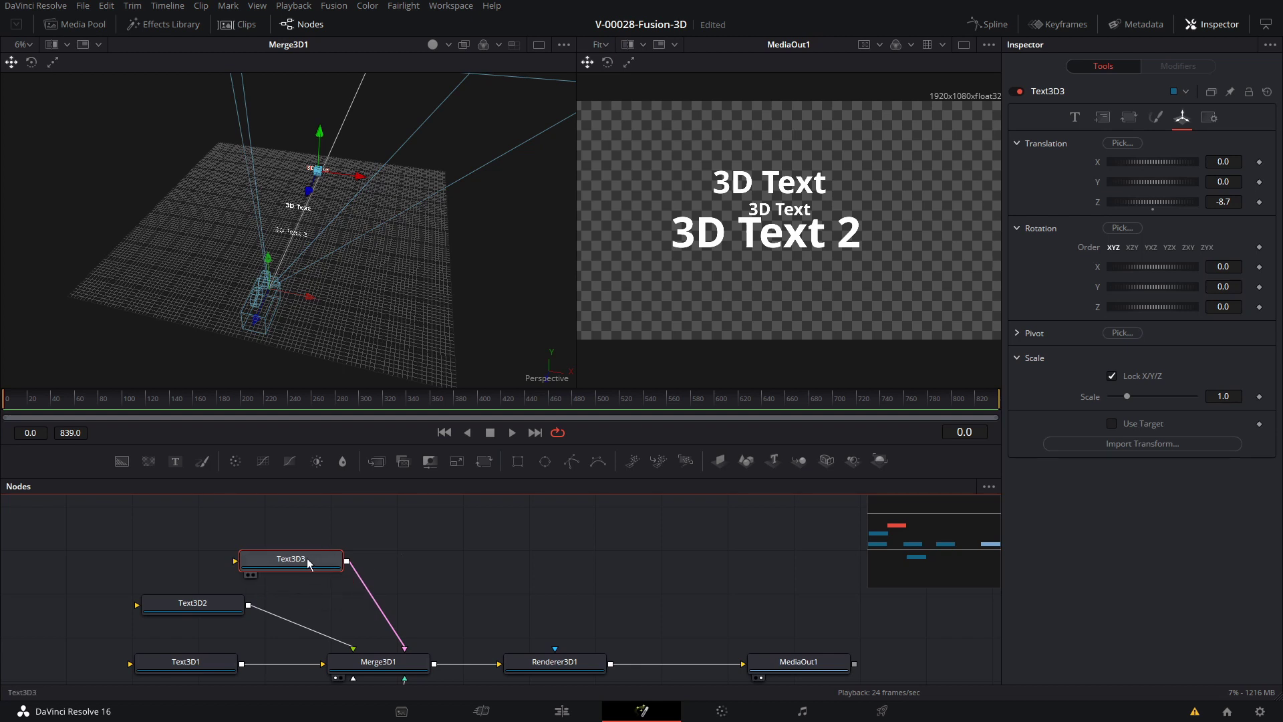
click(411, 546)
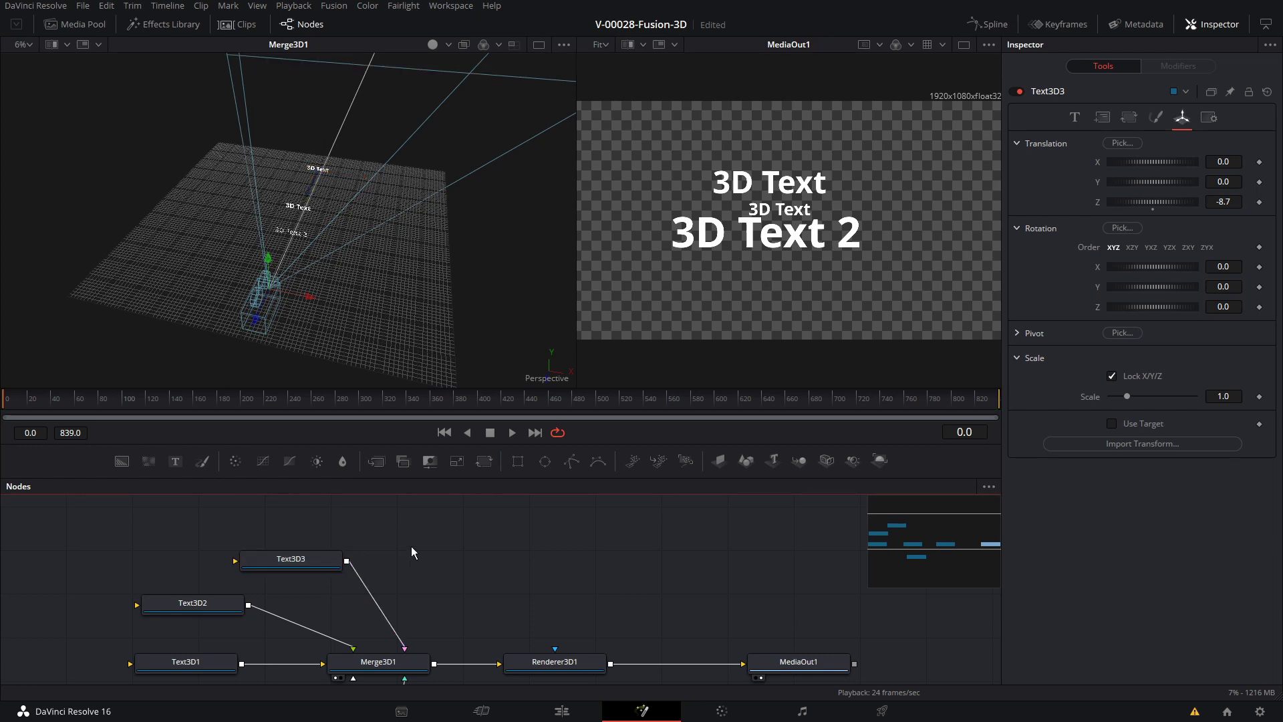
key(ctrl+shift+v)
drag(415, 547, 408, 668)
drag(527, 556, 514, 564)
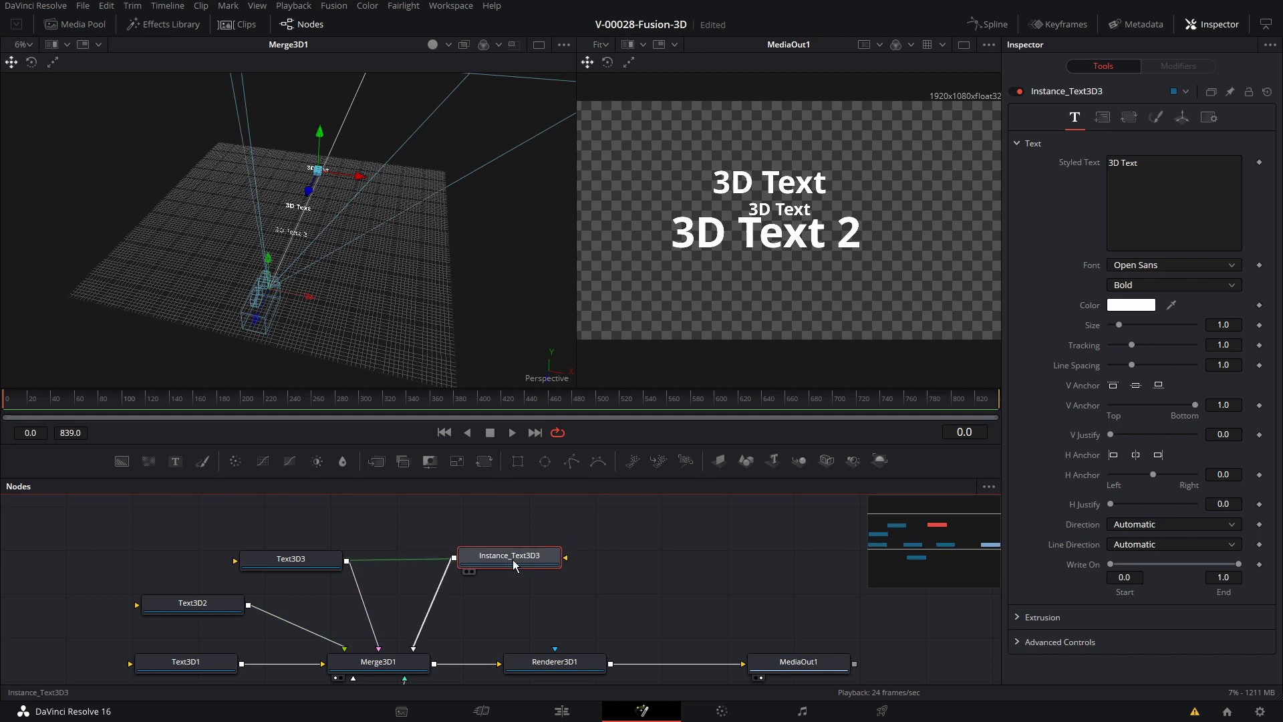
Step: Deinstance the translate group of Instance_Text3D3 and offset it to about X -2.551 and Y -2.493
click(1181, 118)
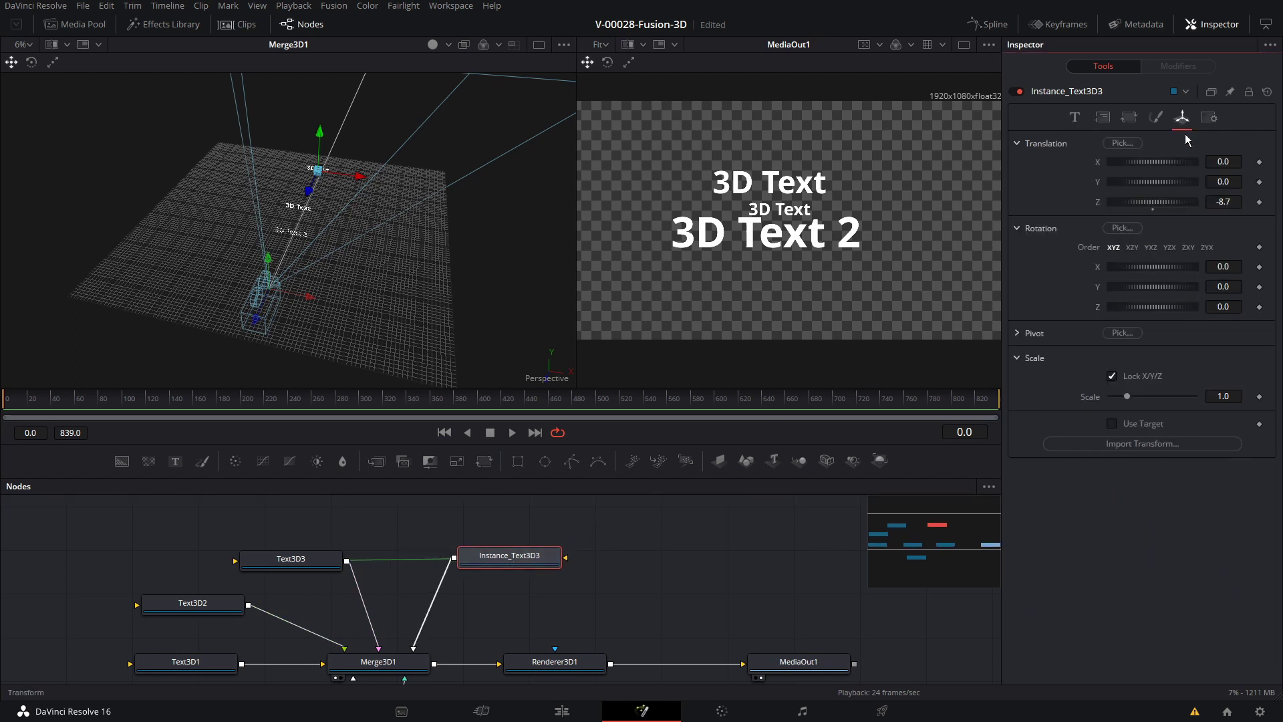
right_click(1053, 145)
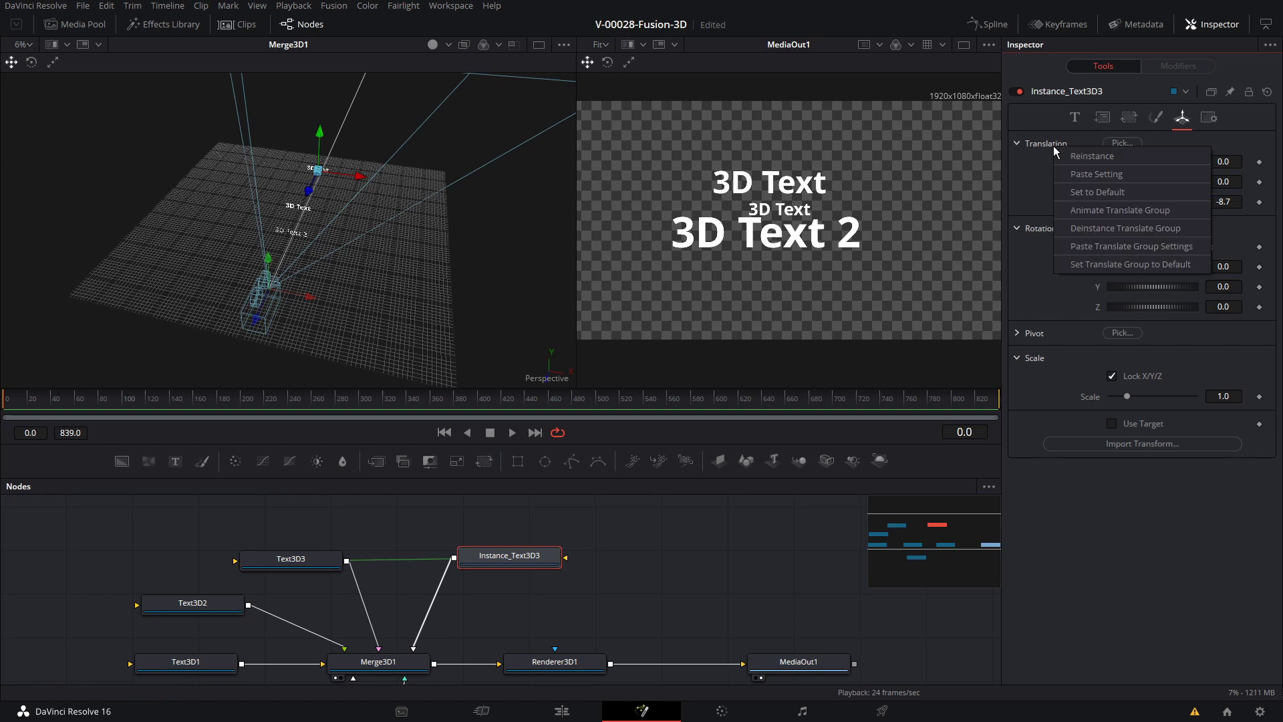
click(1107, 229)
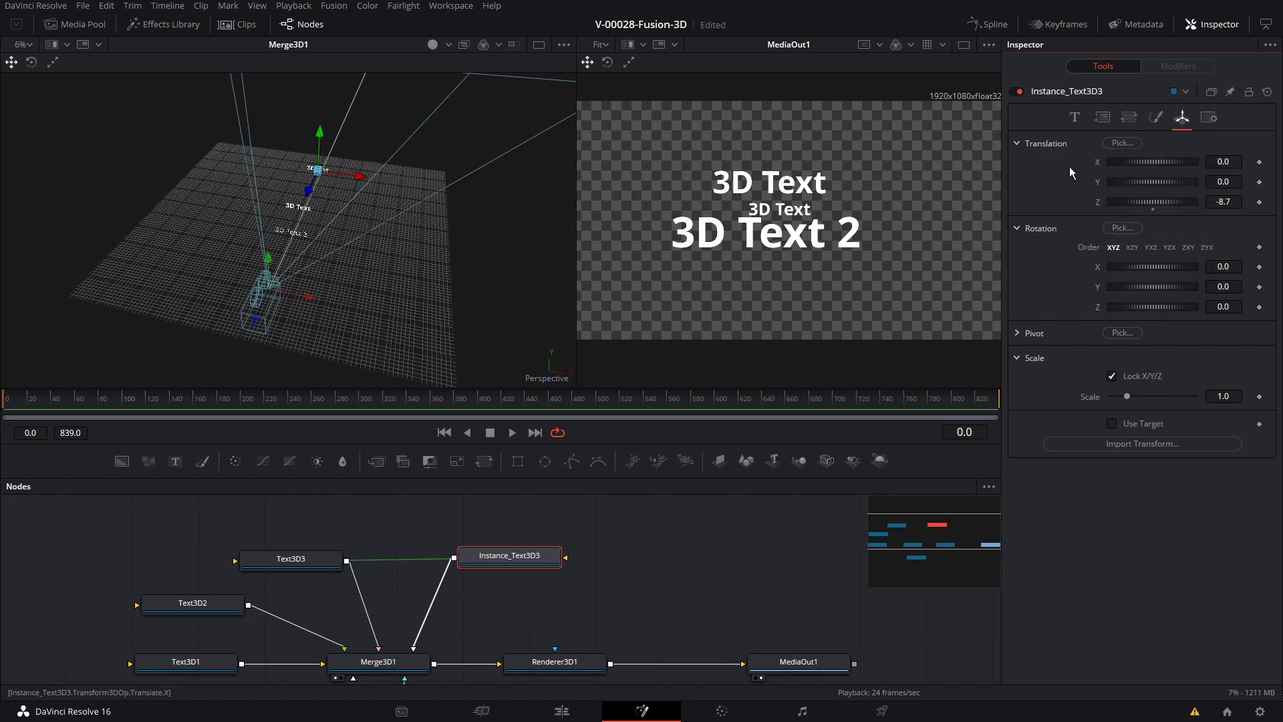
drag(1159, 163, 1097, 185)
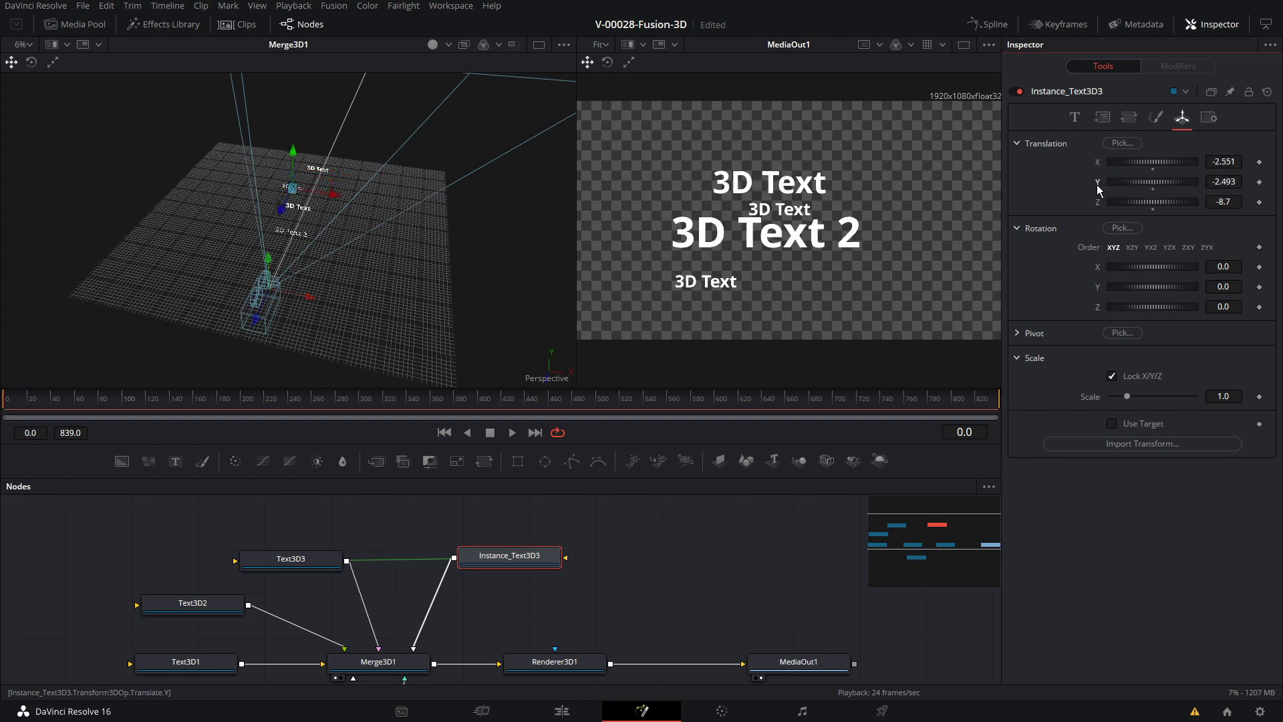
drag(496, 557, 495, 554)
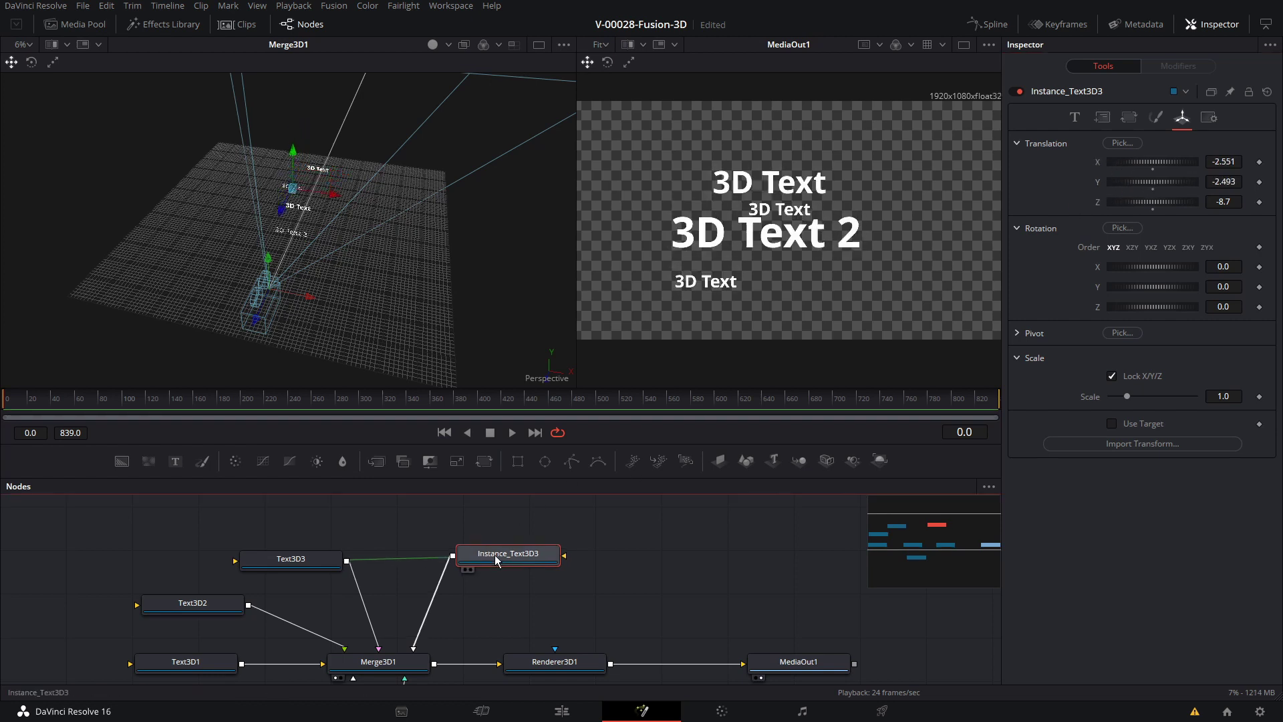
Step: Set Text3D3's text color to cyan #47fcff and choose a different font for it
click(311, 559)
click(1074, 118)
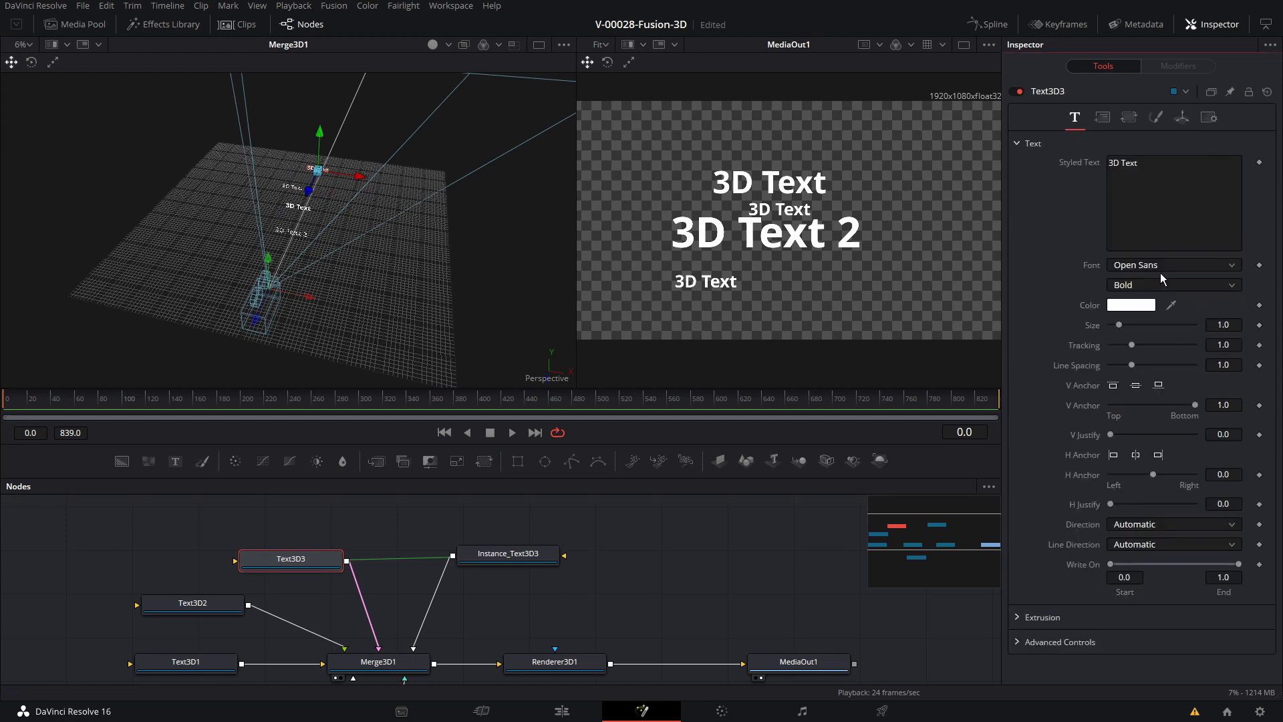
click(1139, 305)
click(692, 270)
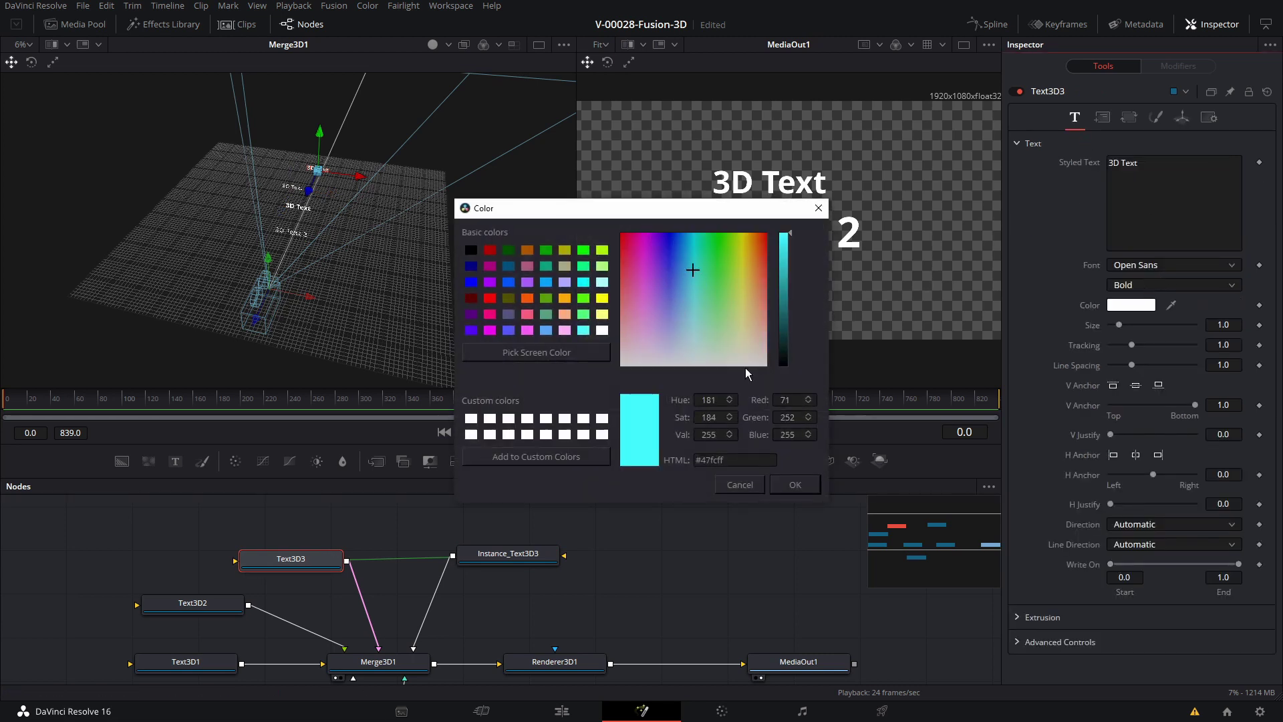
click(792, 486)
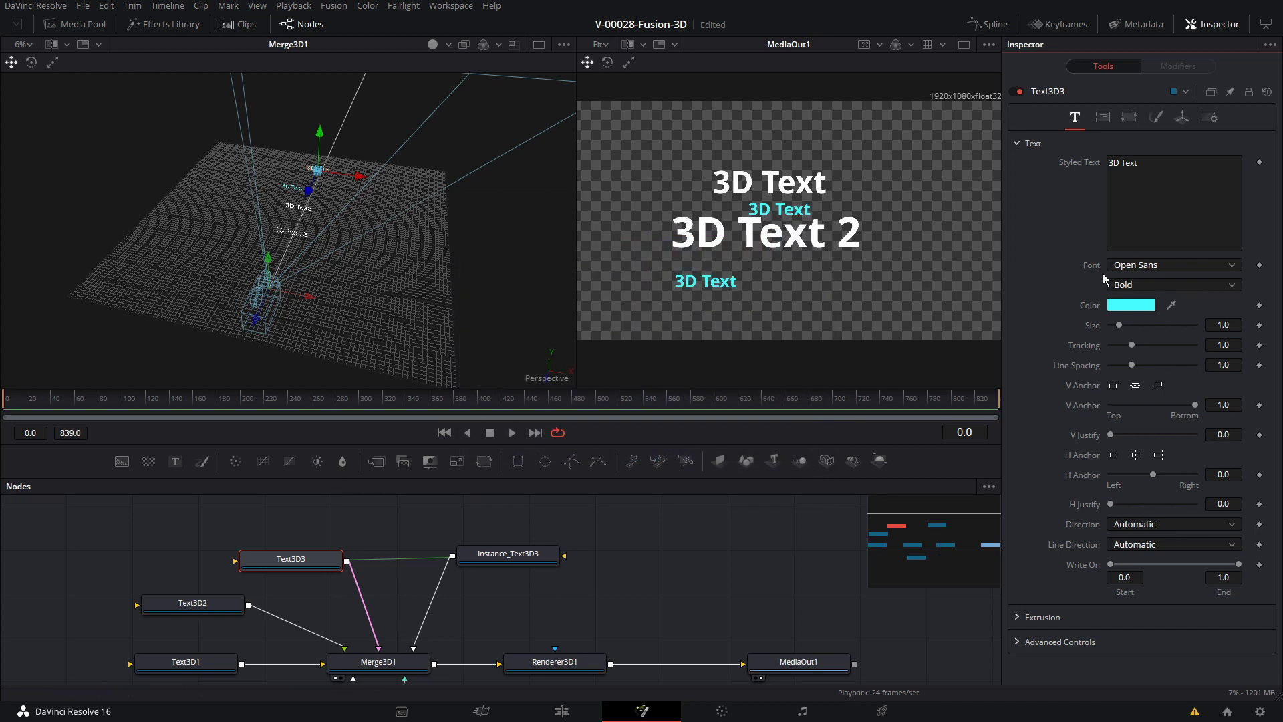
click(1157, 265)
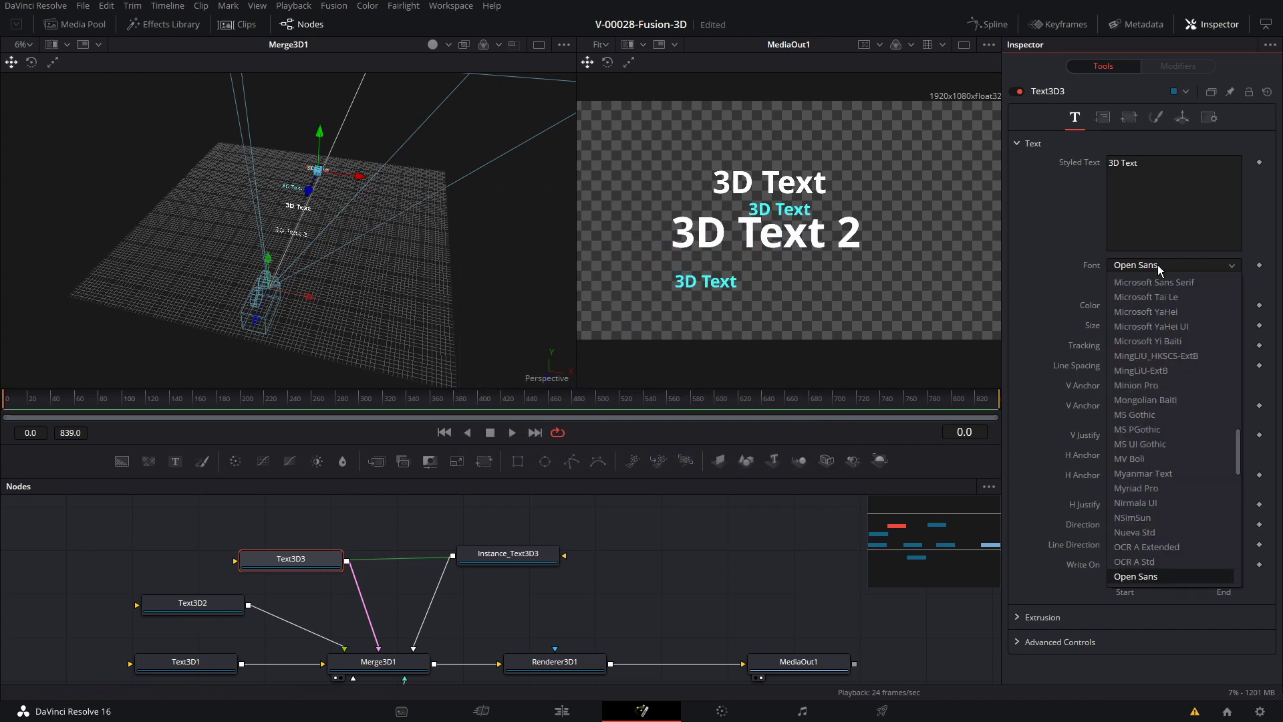
click(1162, 446)
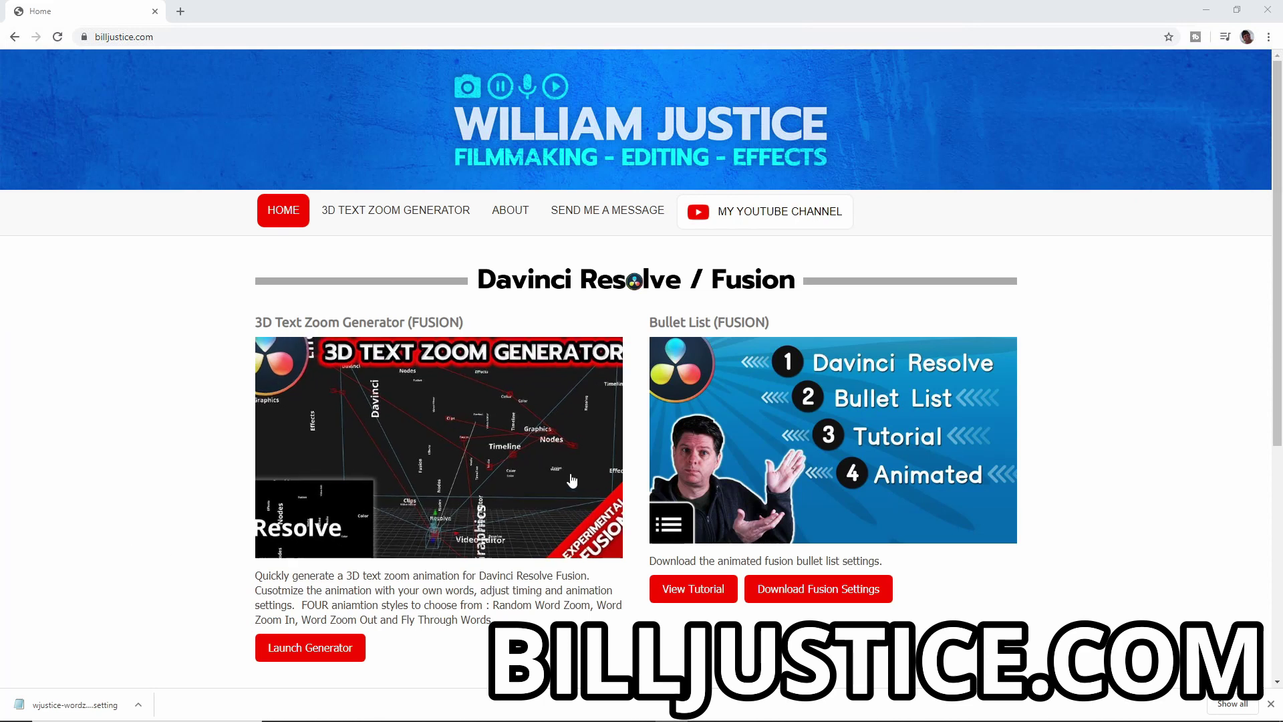
Step: Switch to the web browser and open the 3D Text Zoom Generator from the site's home page
scroll(178, 385, down, 5)
scroll(177, 385, up, 5)
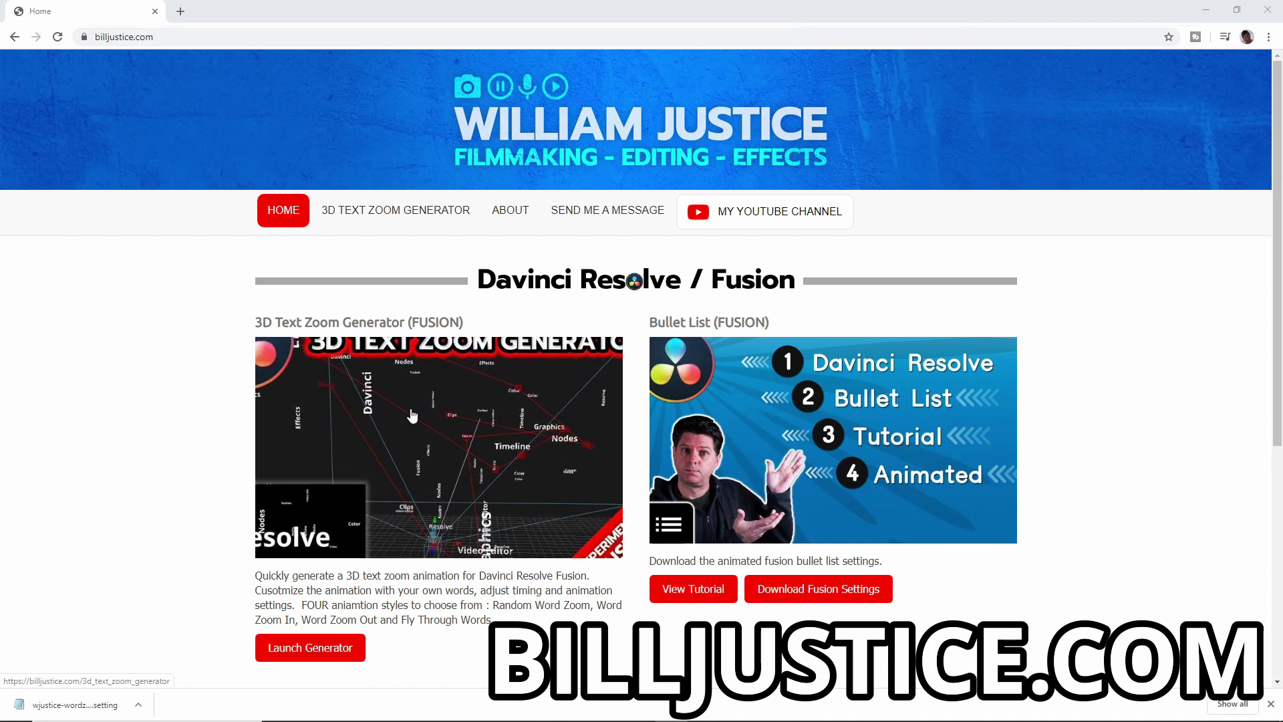
click(385, 463)
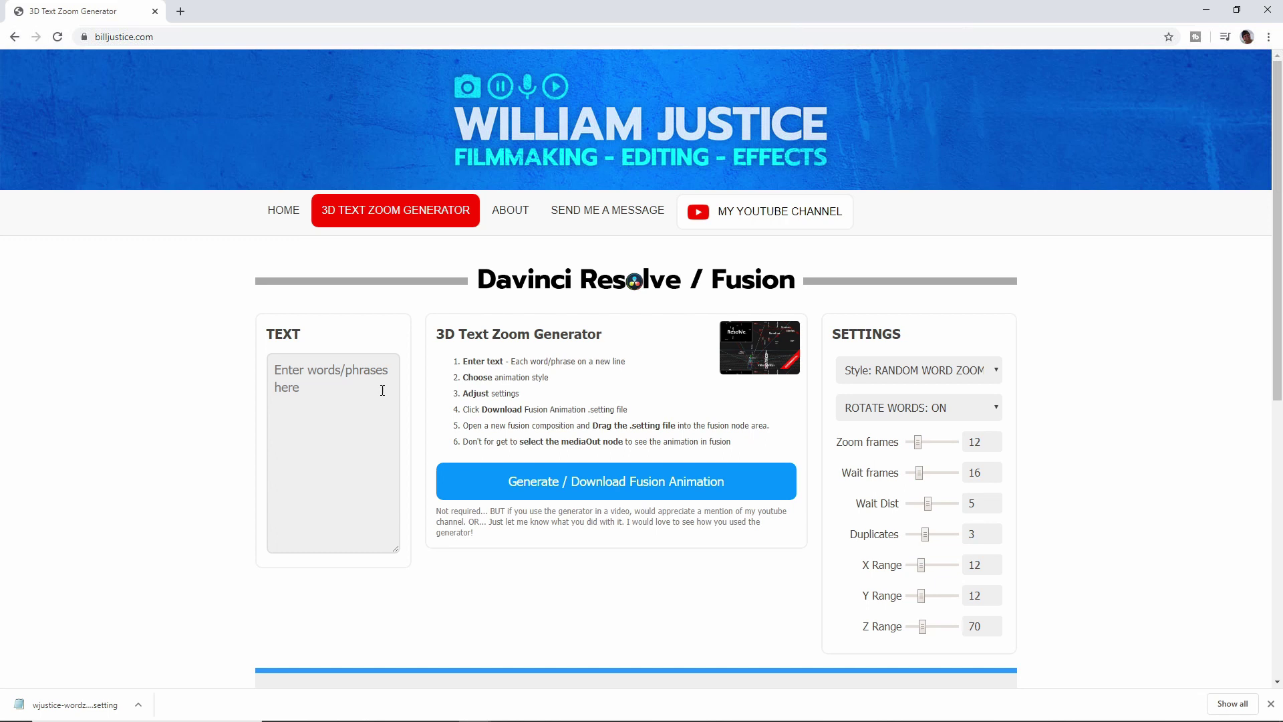
Step: Enter Davinci, Resolve, Fusion, the author's first and last name, 3D Text, Zoom and Animation on separate lines, and download the Fusion animation
click(315, 372)
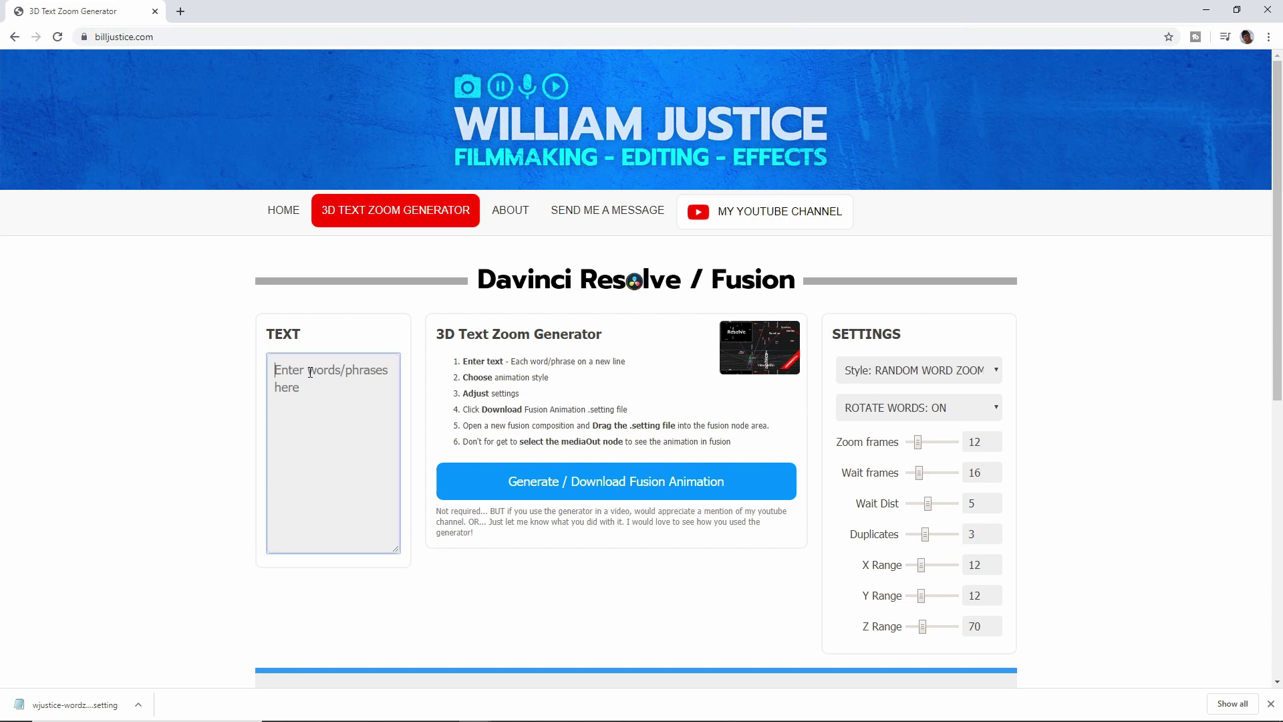
text(Davinci Resolve Fusion William Justice 3D Text Zoom Animation)
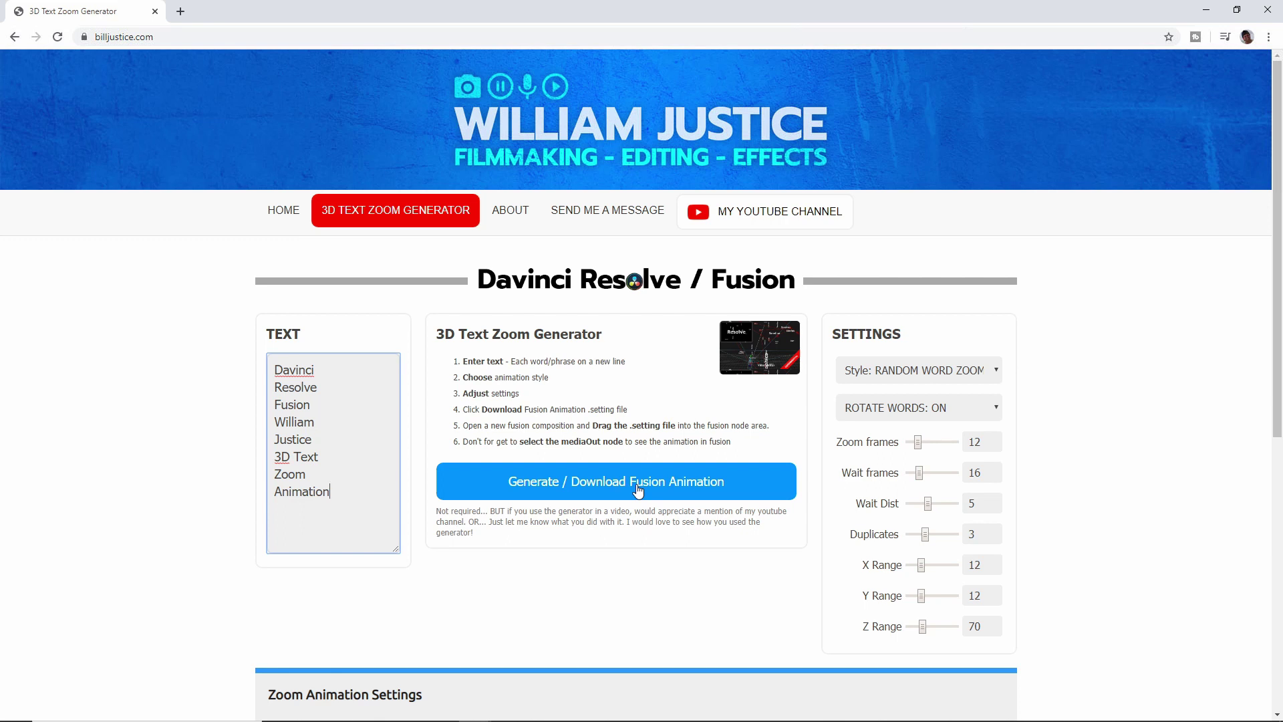
click(608, 491)
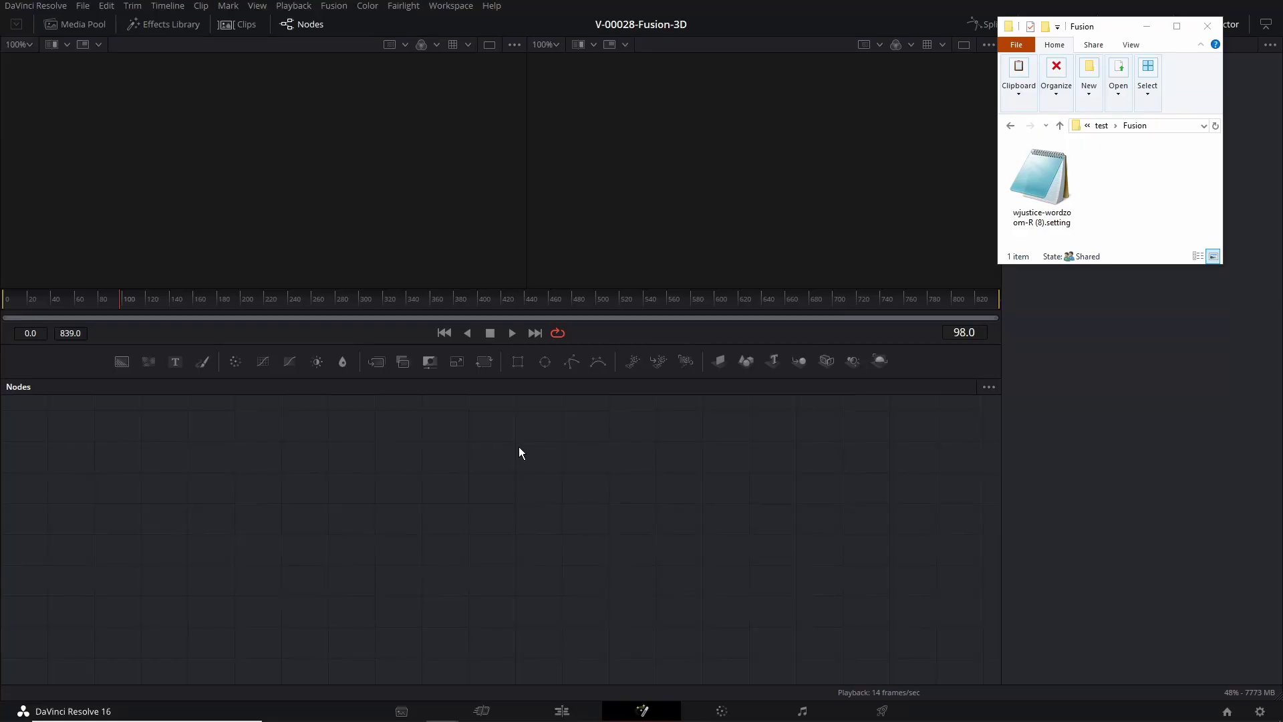
Step: Import the downloaded word zoom .setting file from the Fusion folder into the empty node area in DaVinci Resolve
click(1040, 191)
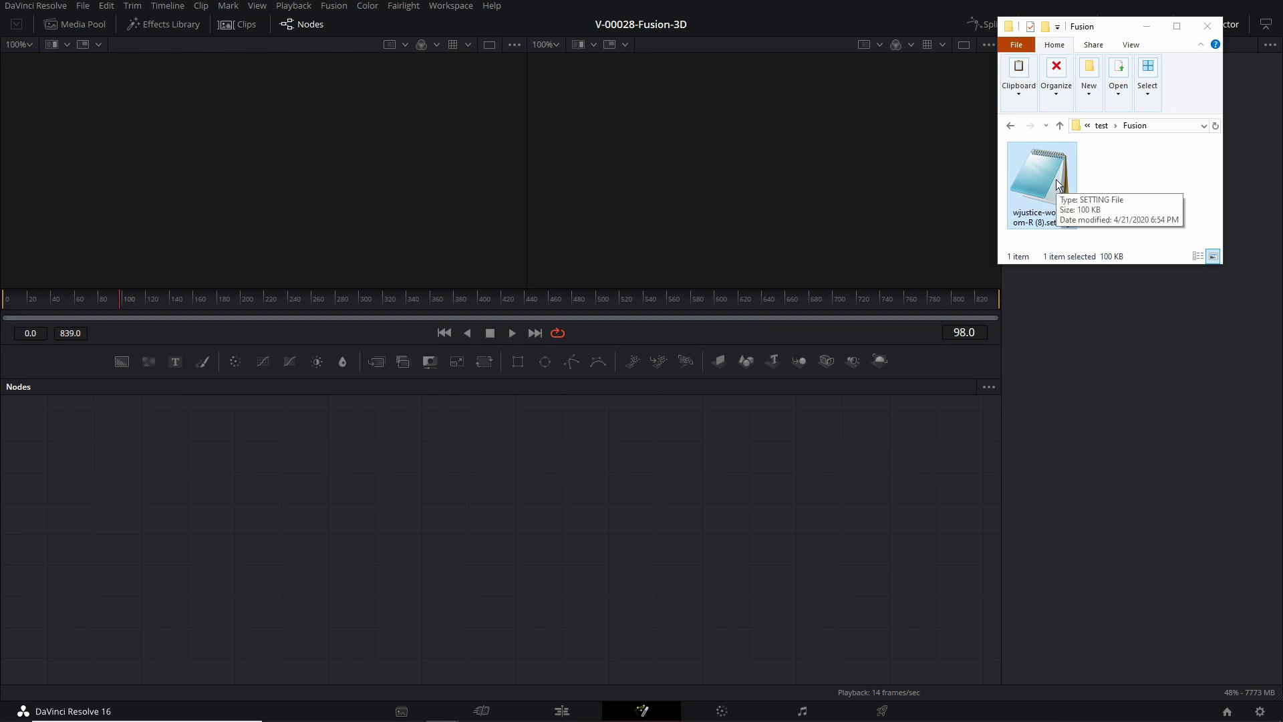
drag(1055, 179, 576, 530)
click(497, 471)
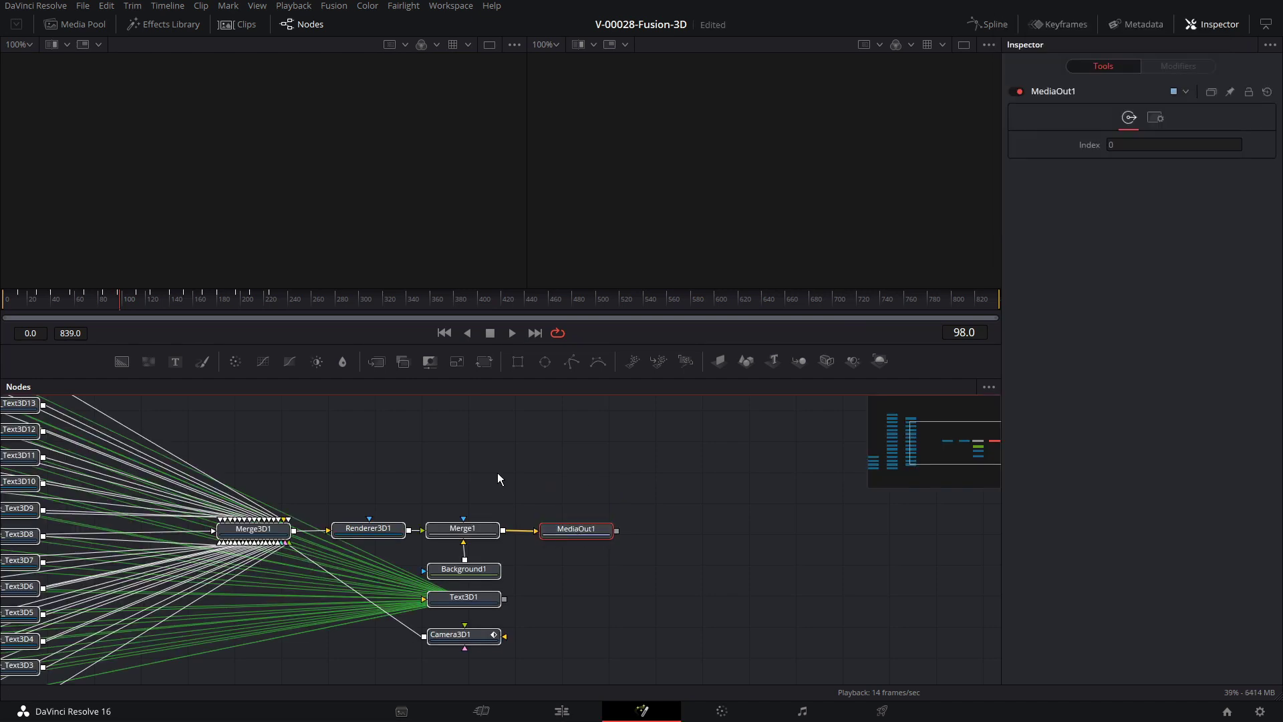
Step: Display the imported MediaOut1 node in the second viewer
drag(497, 478, 562, 470)
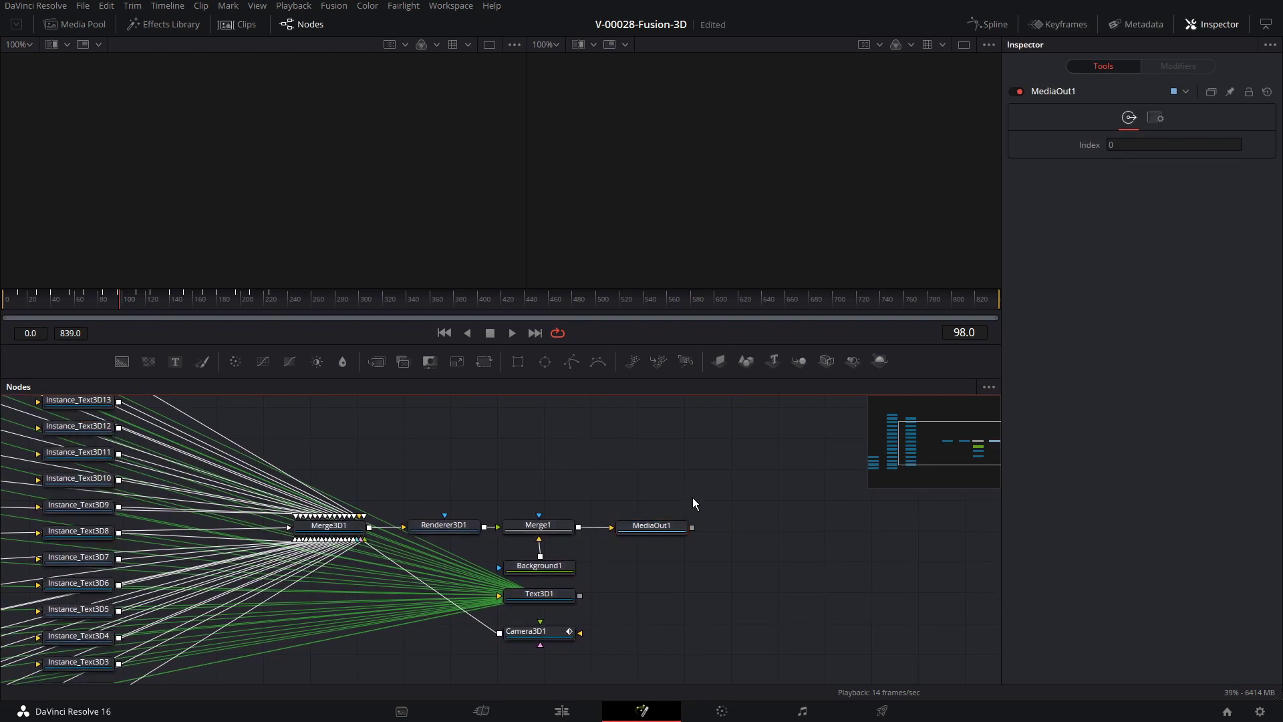
click(642, 525)
key(2)
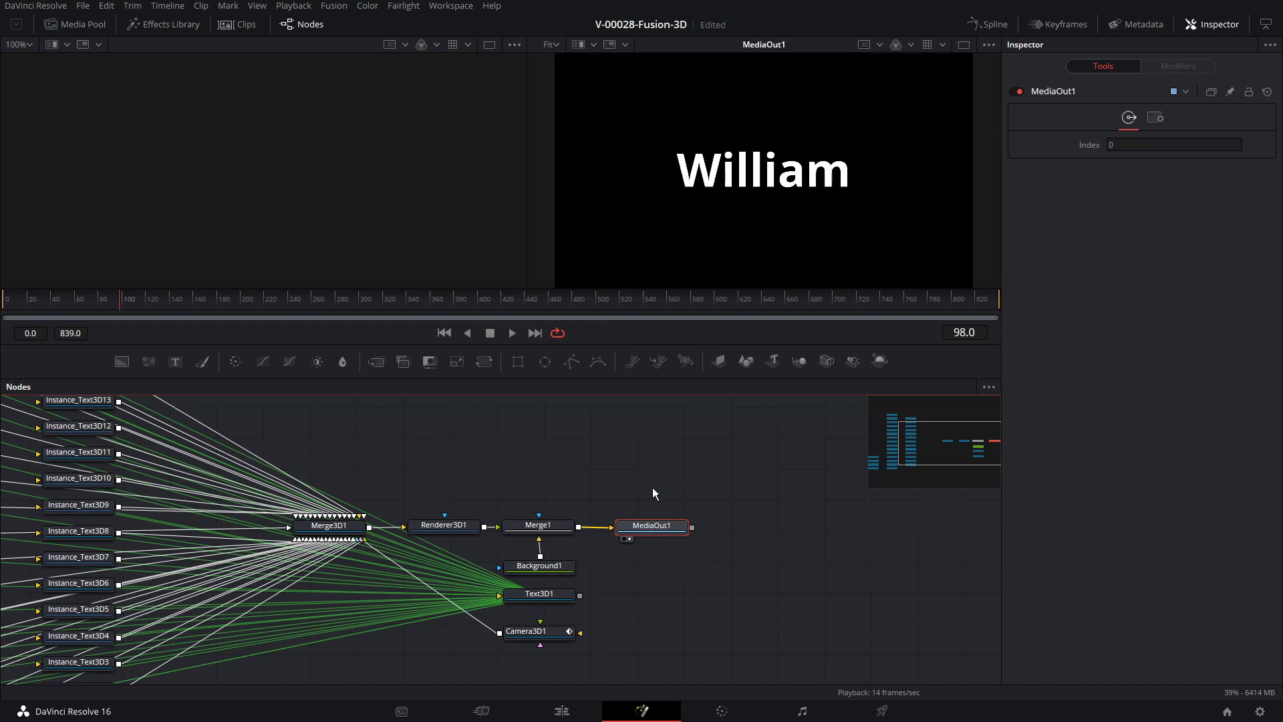
Step: Try recoloring Background1 to a dark red with value 0.551, with its alpha and red lowered to 0
click(531, 565)
drag(1134, 266, 1178, 276)
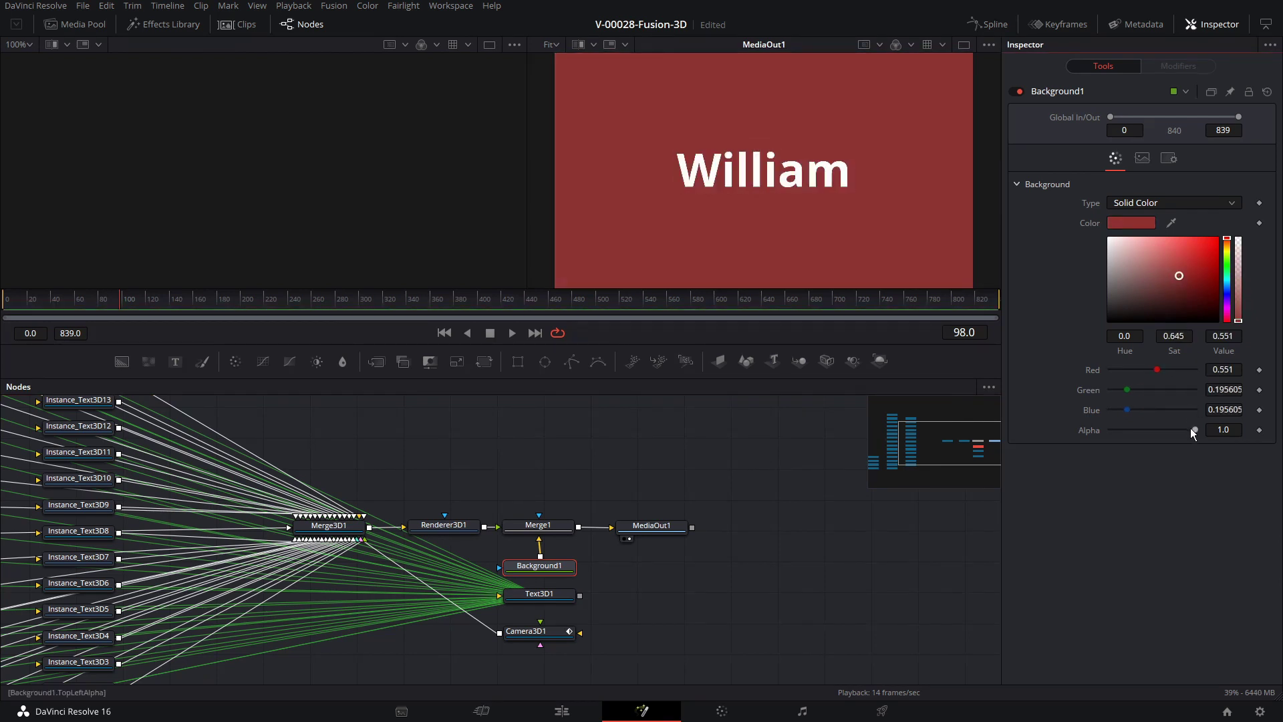
drag(1194, 429, 1069, 432)
drag(1155, 370, 1128, 390)
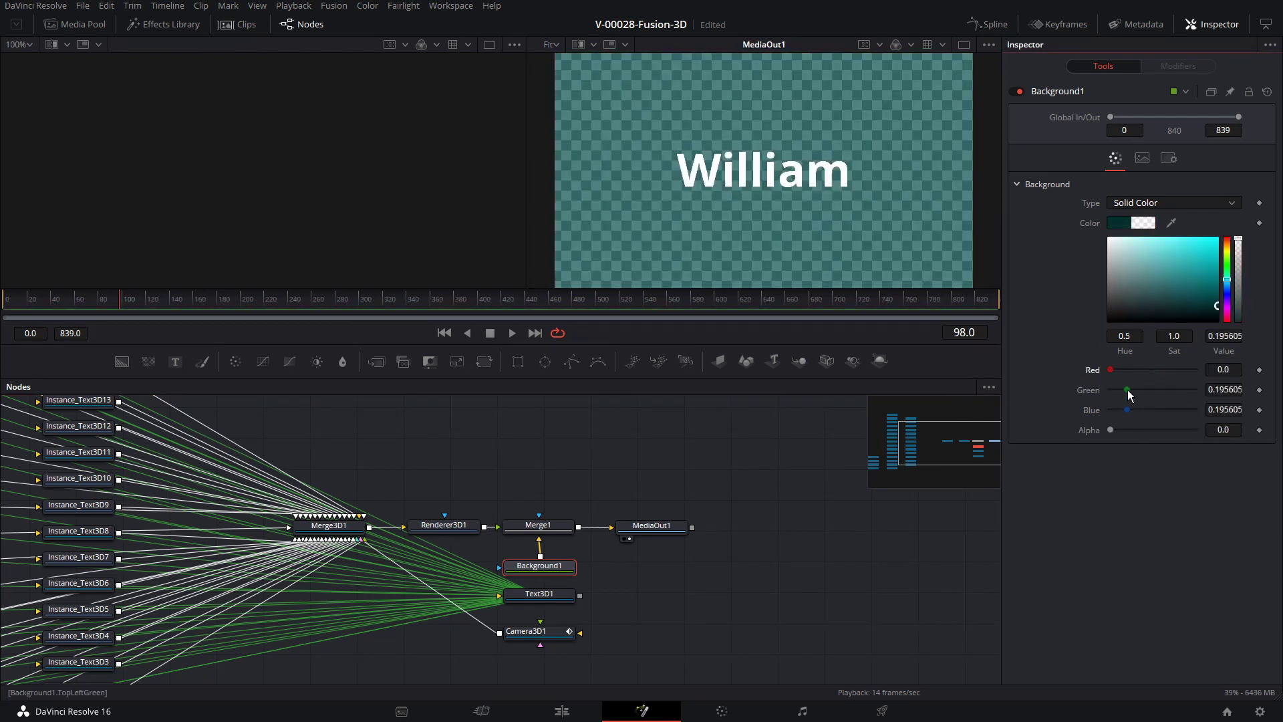
Step: Inspect Renderer3D1 and the text instances feeding Merge3D1, and play the zoom animation from the start
click(452, 526)
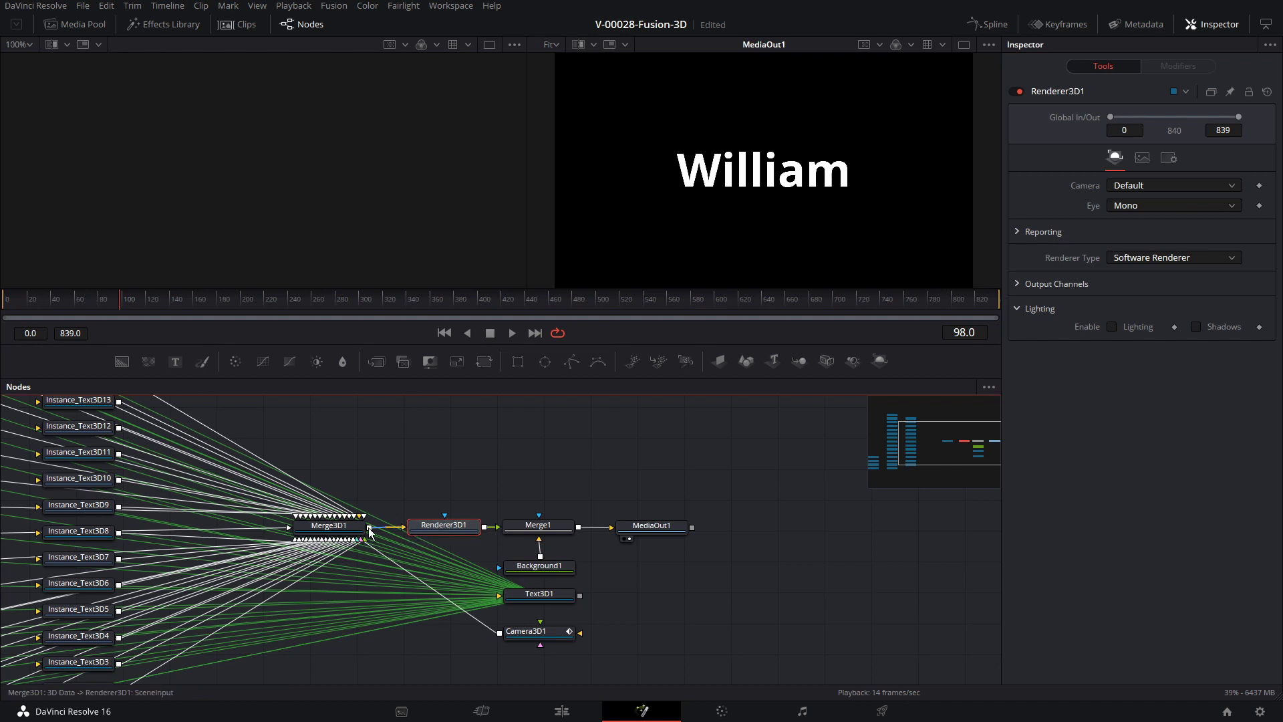
click(331, 527)
drag(363, 476, 495, 456)
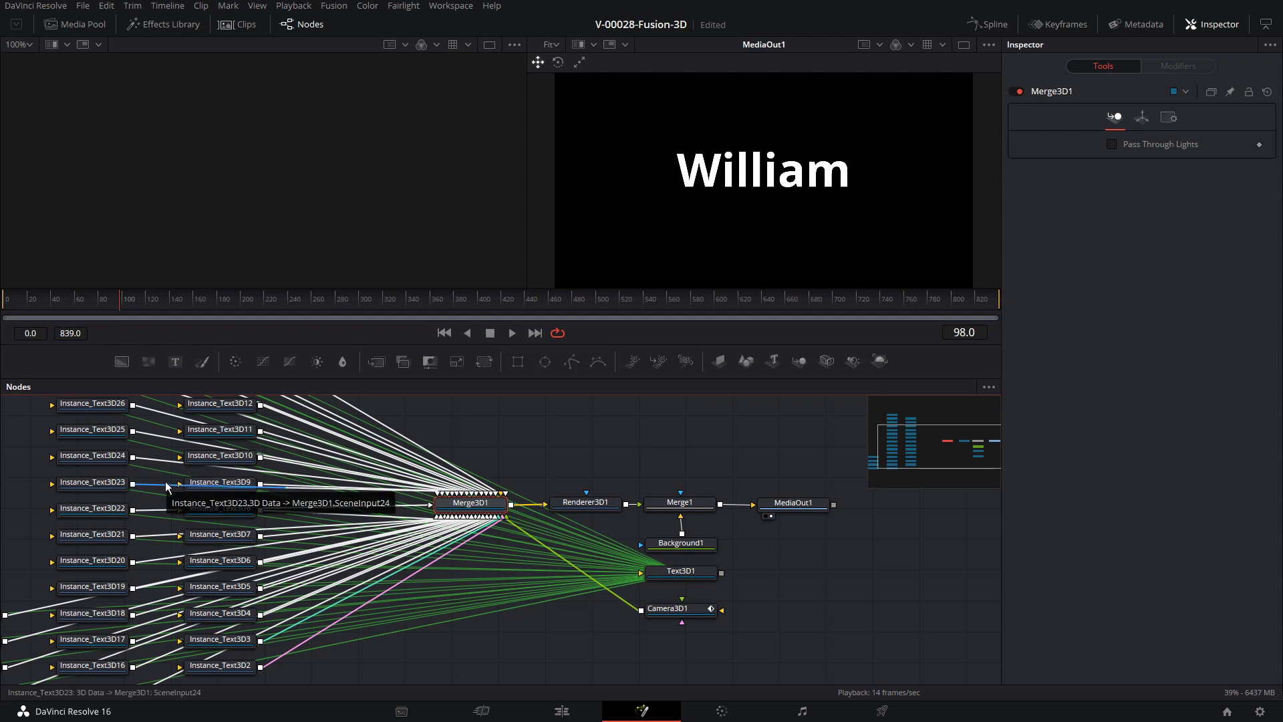
drag(71, 304, 7, 306)
click(512, 333)
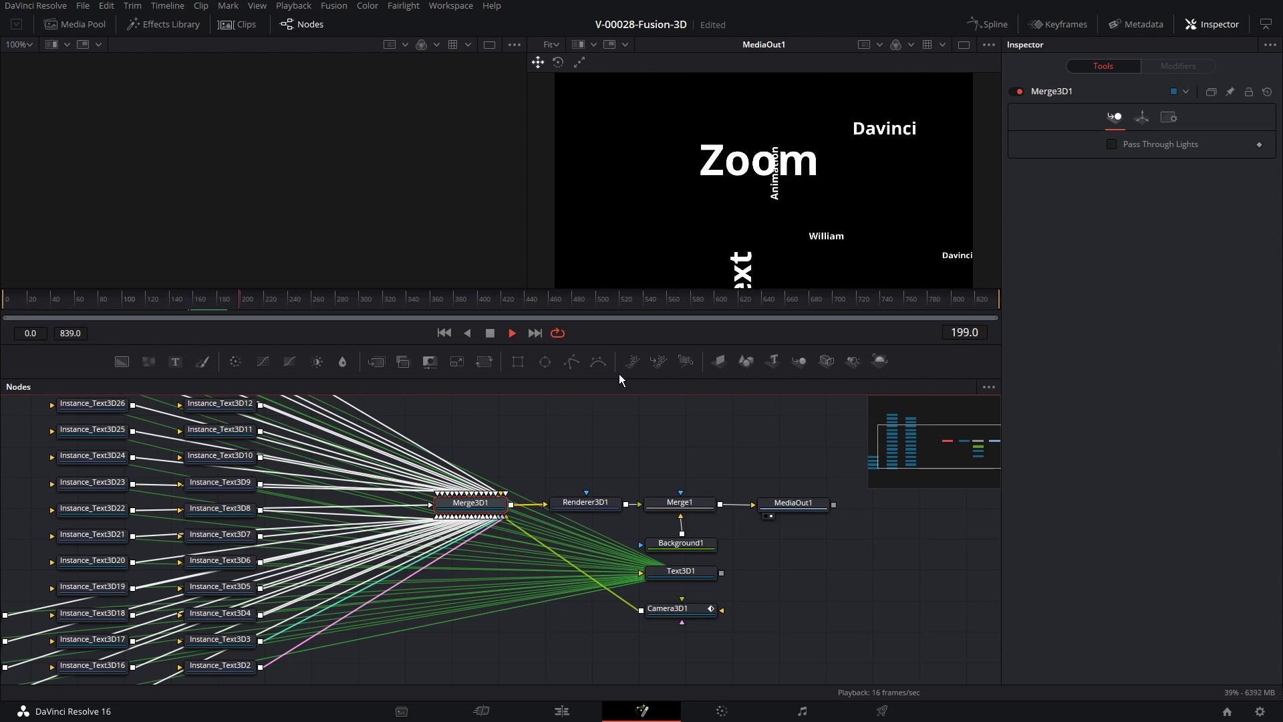
click(490, 333)
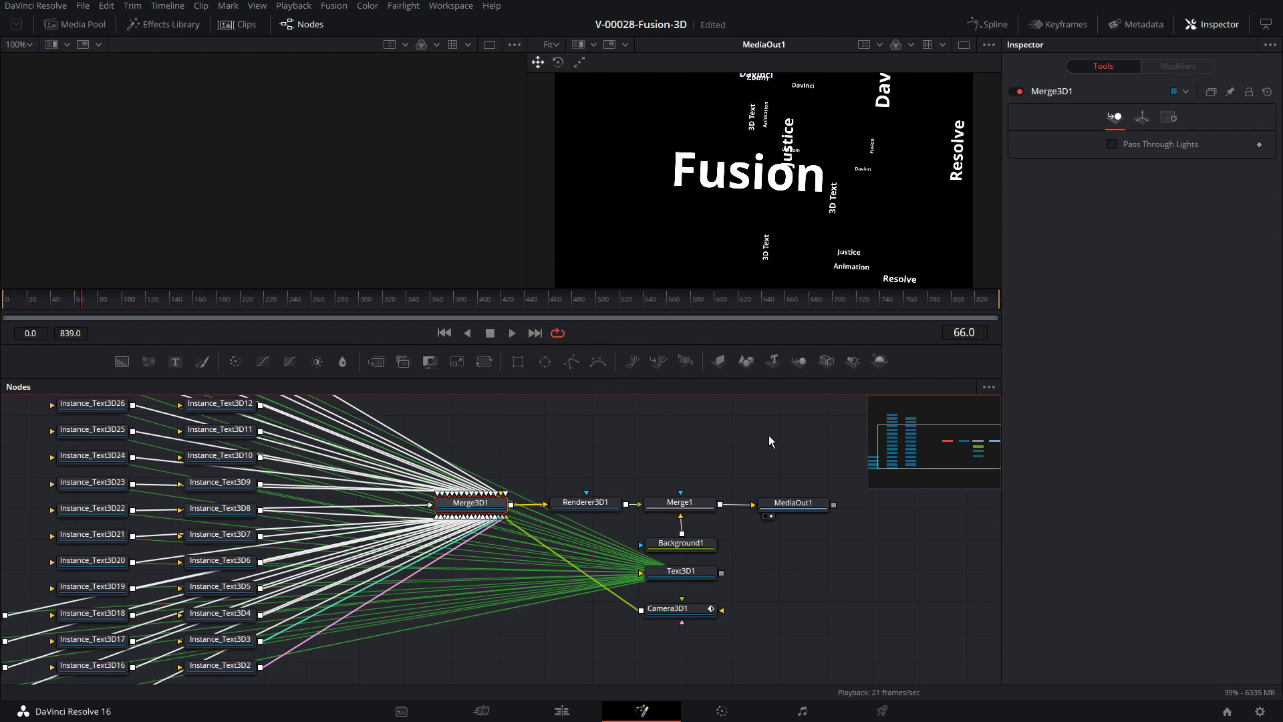
Step: Move Text3D1 away from Background1 and Camera3D1 toward the text instances, with the whole node tree in view
drag(681, 580, 532, 623)
scroll(240, 481, down, 4)
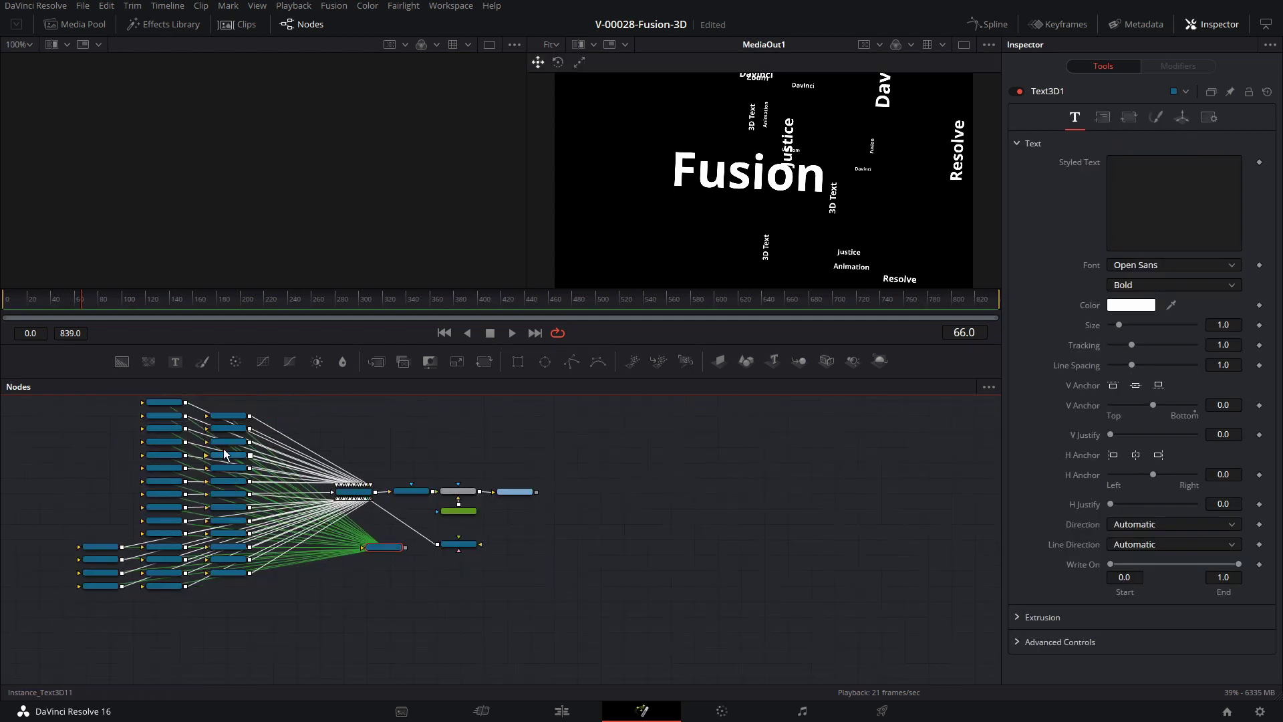
Step: Recolor the master Text3D1 node's text orange
scroll(287, 509, up, 3)
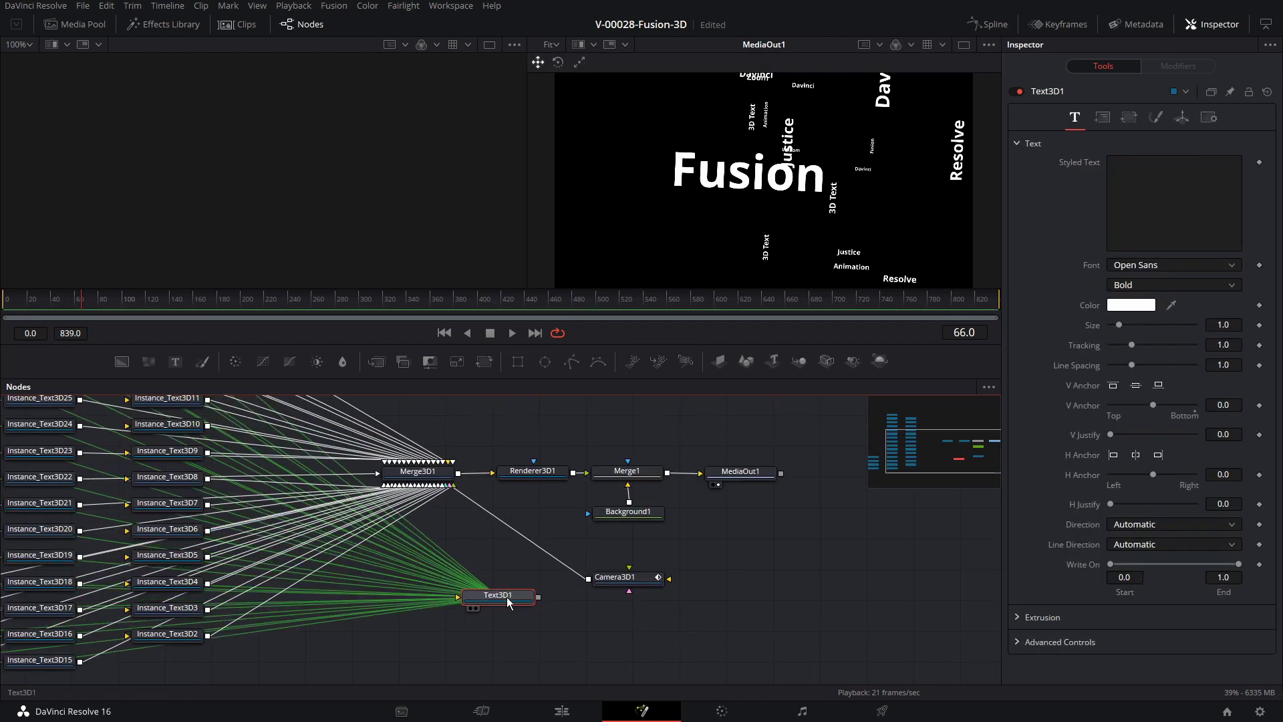
click(1145, 307)
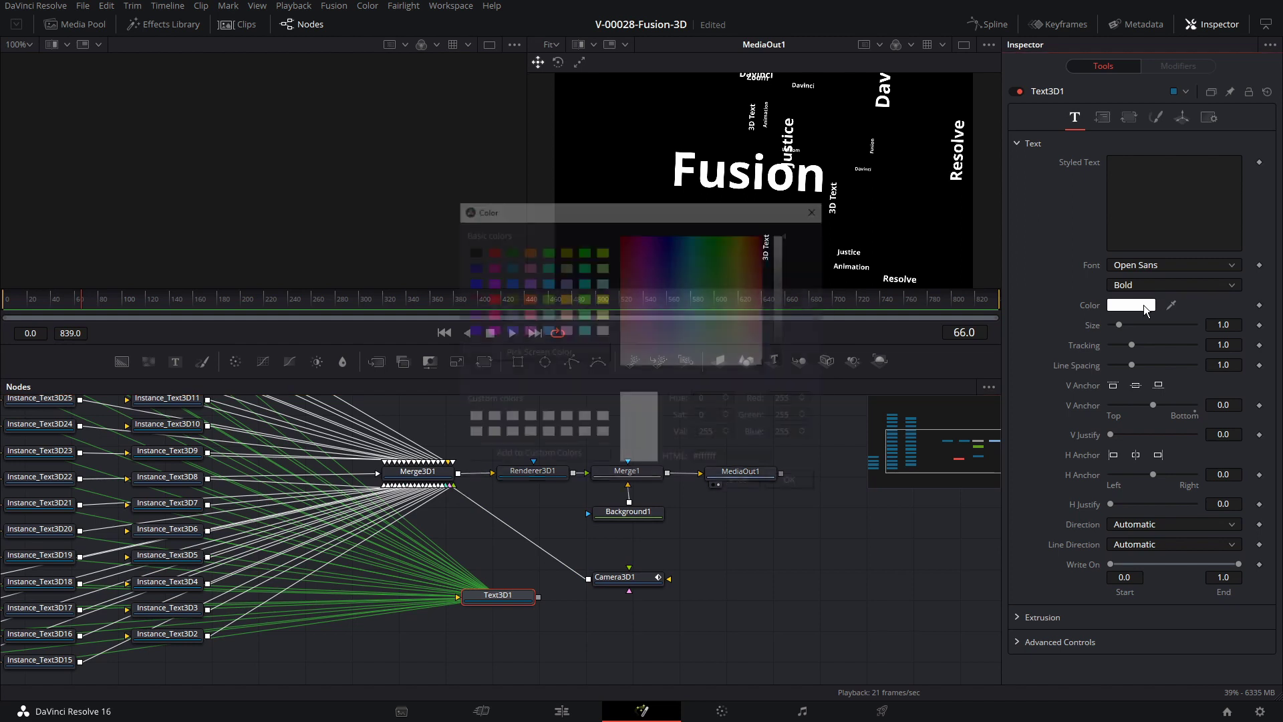
click(757, 249)
click(795, 484)
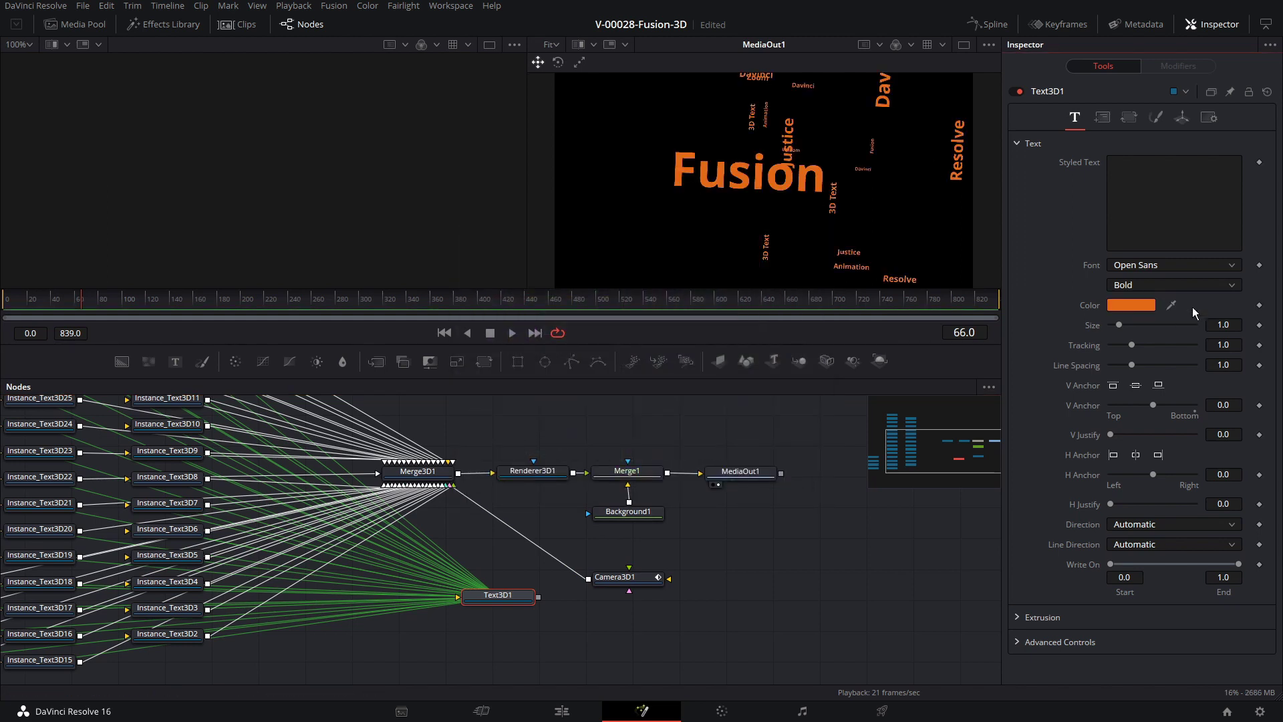
Step: Try other fonts such as Myriad Pro for Text3D1, settling on Play
click(1155, 265)
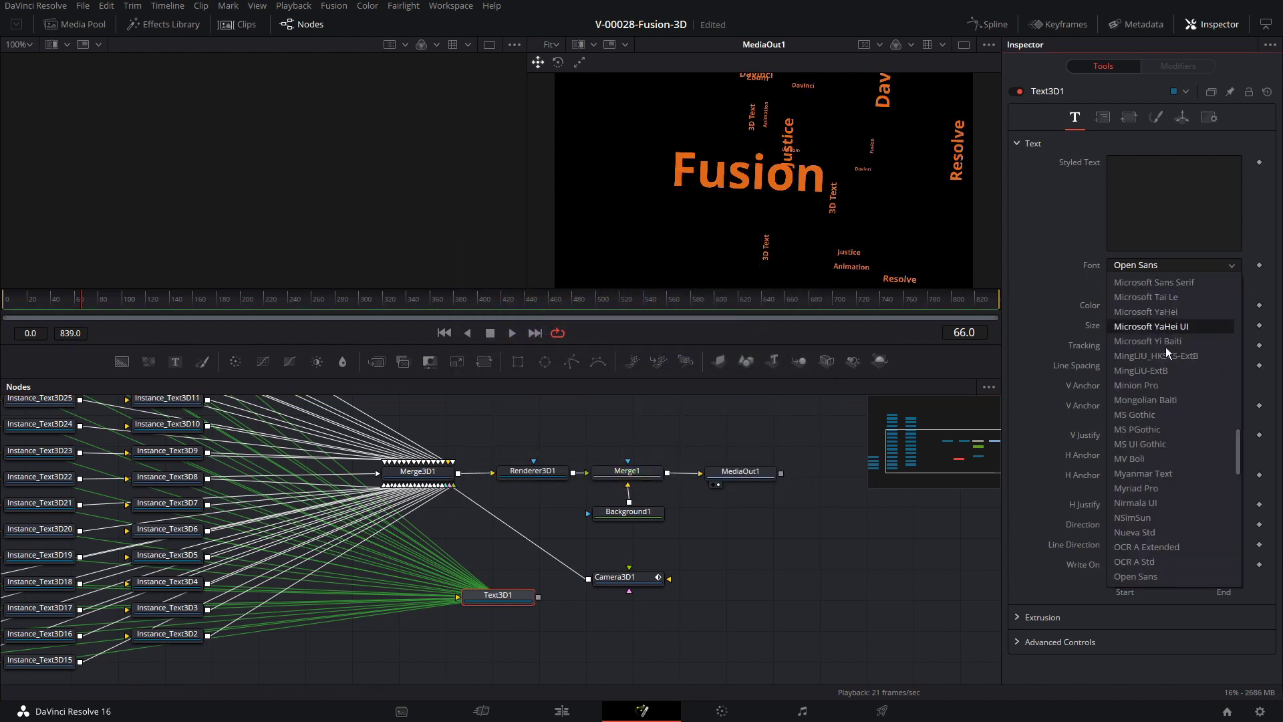
click(1165, 347)
click(1169, 265)
click(1162, 413)
click(1169, 265)
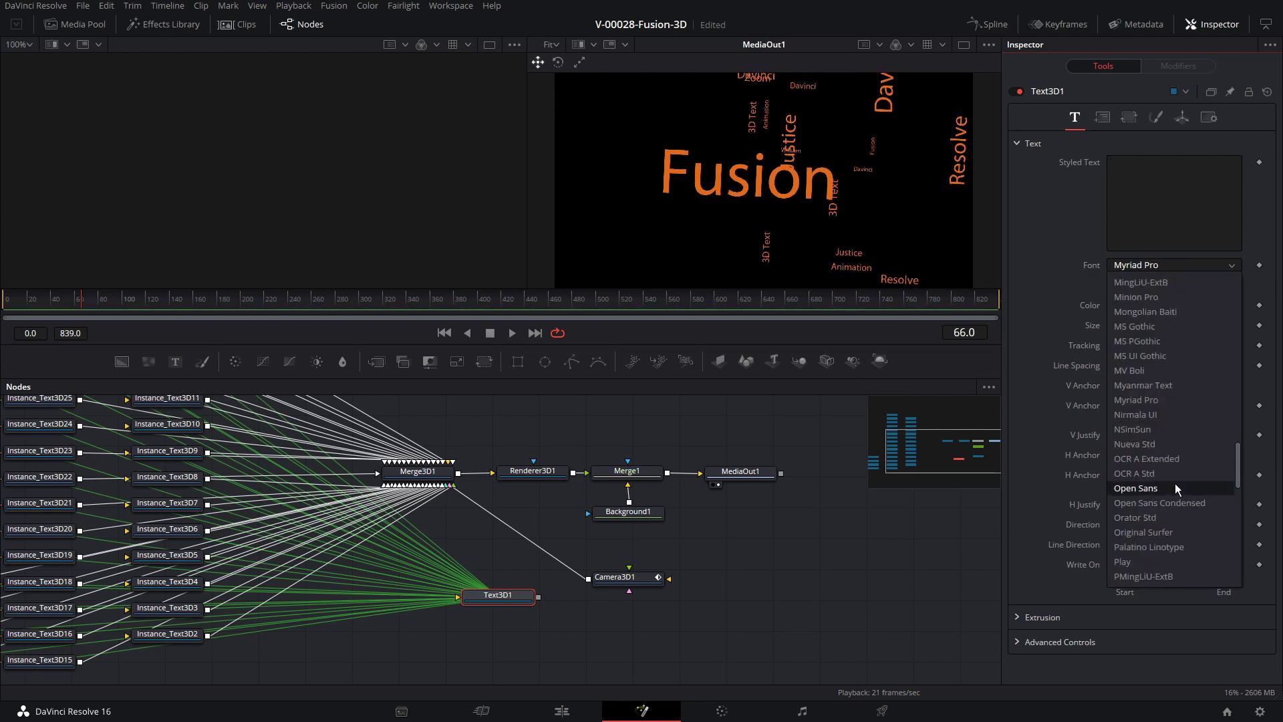
click(1172, 564)
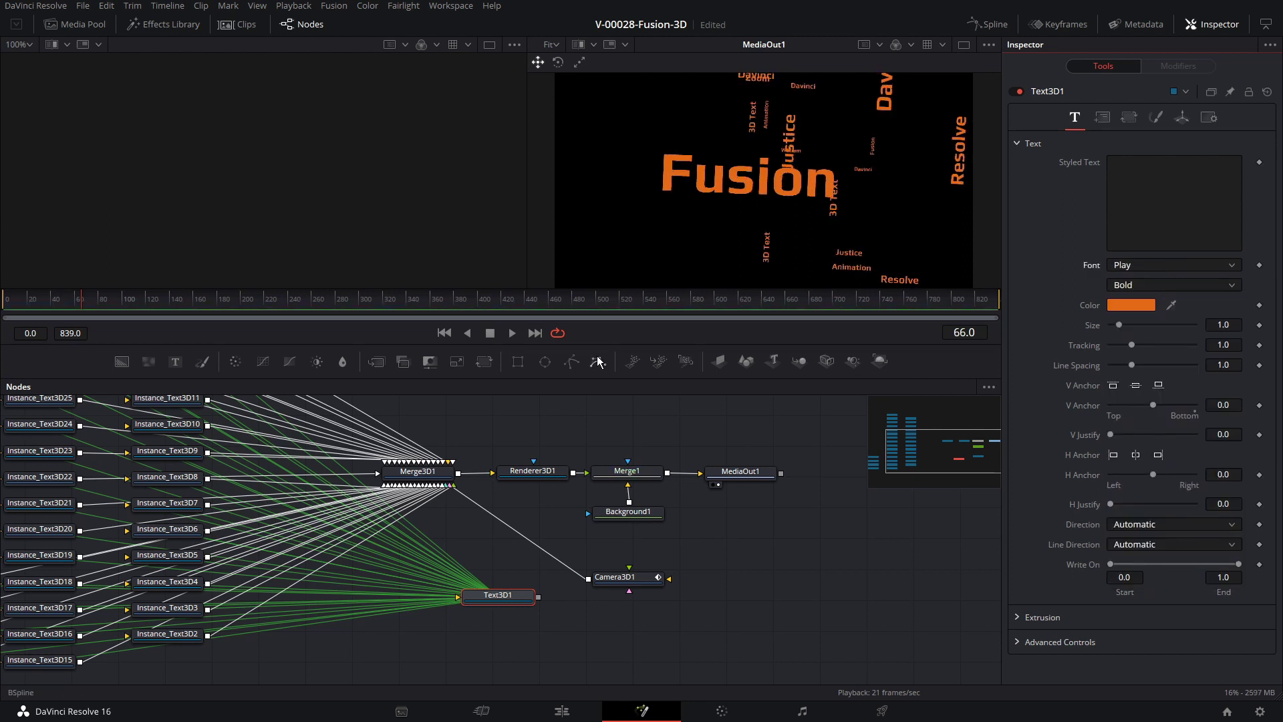
Step: Play the restyled text zoom animation from near the start, stopping around frame 133
click(15, 296)
key(space)
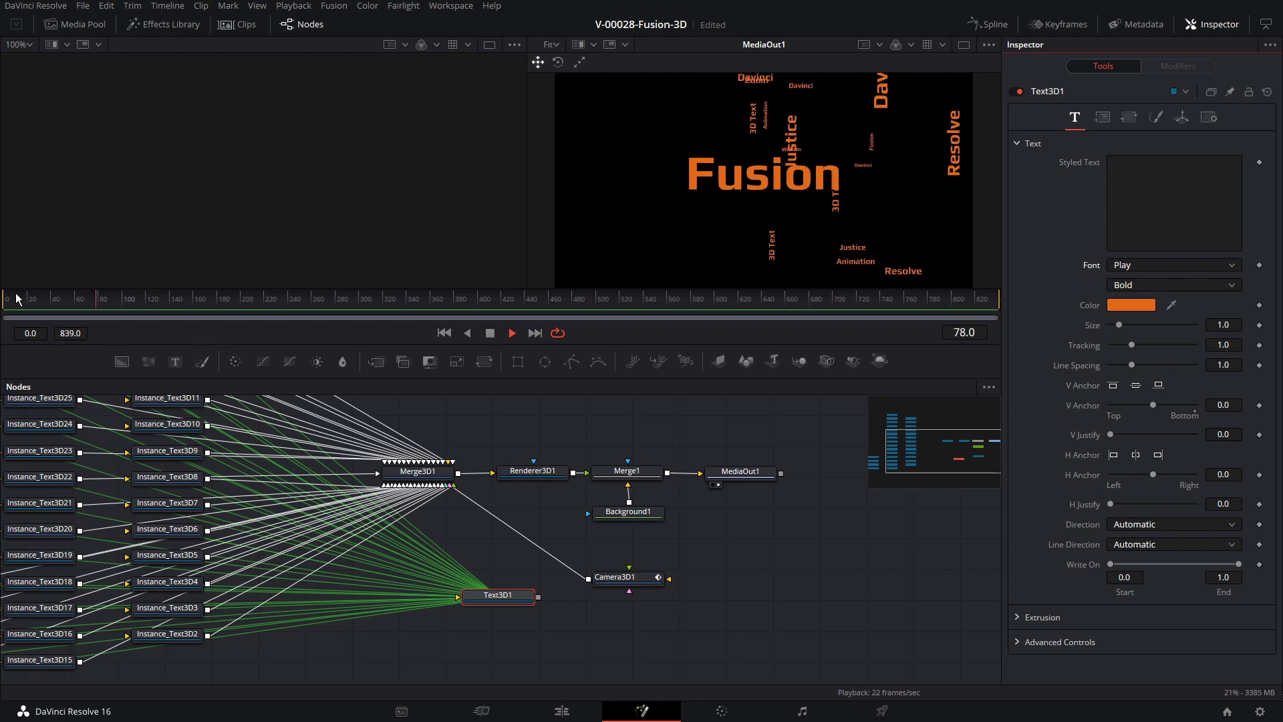
key(space)
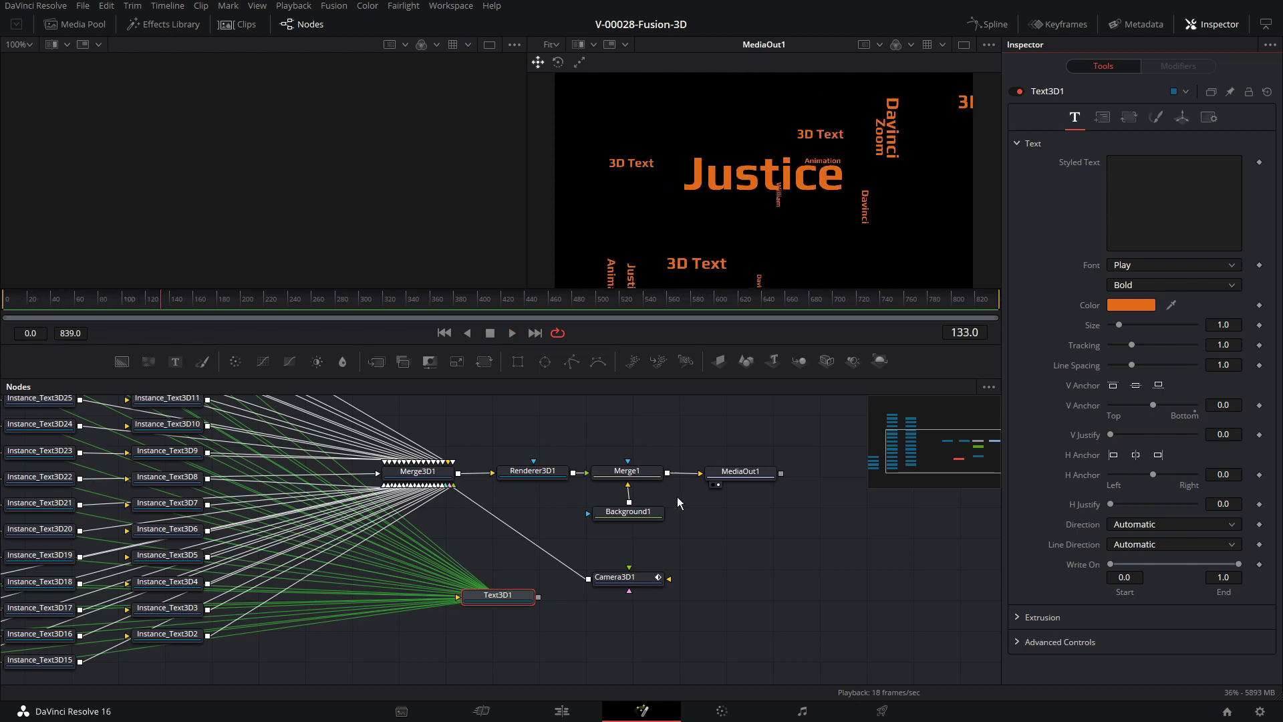
Step: Display Merge3D1 in the first viewer in a perspective view that takes in the whole text scene and camera path
click(426, 479)
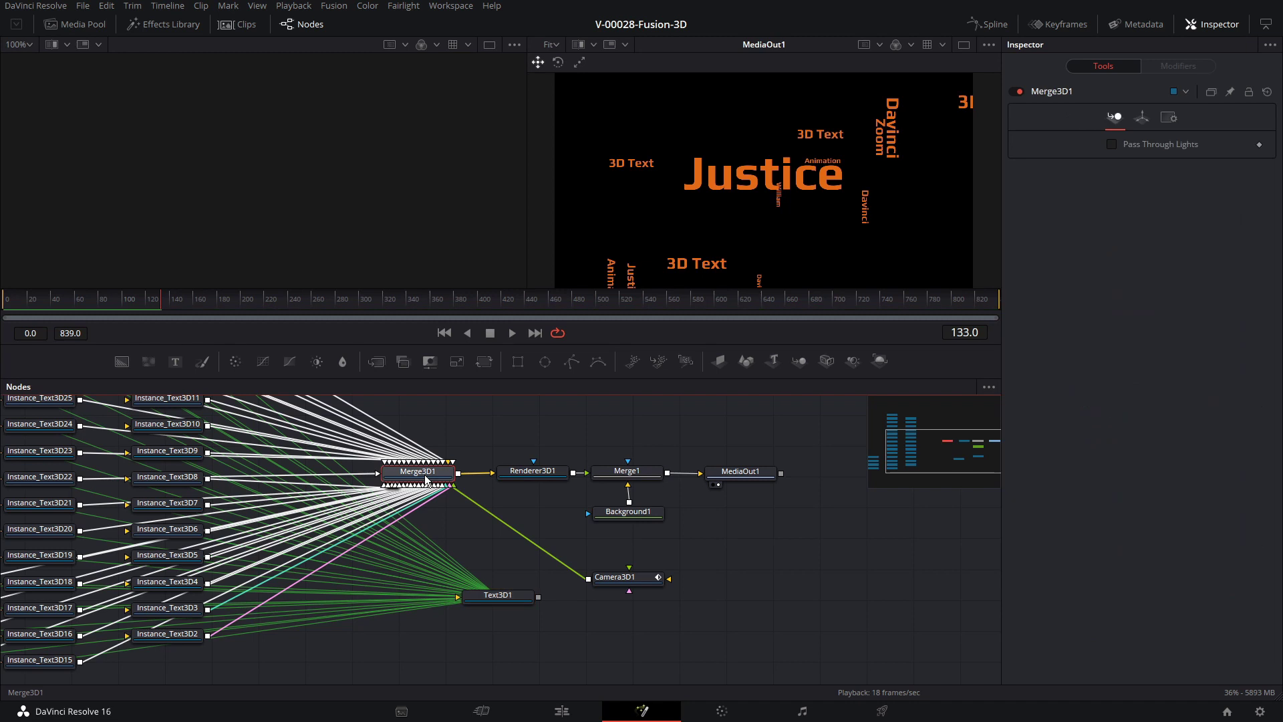
key(1)
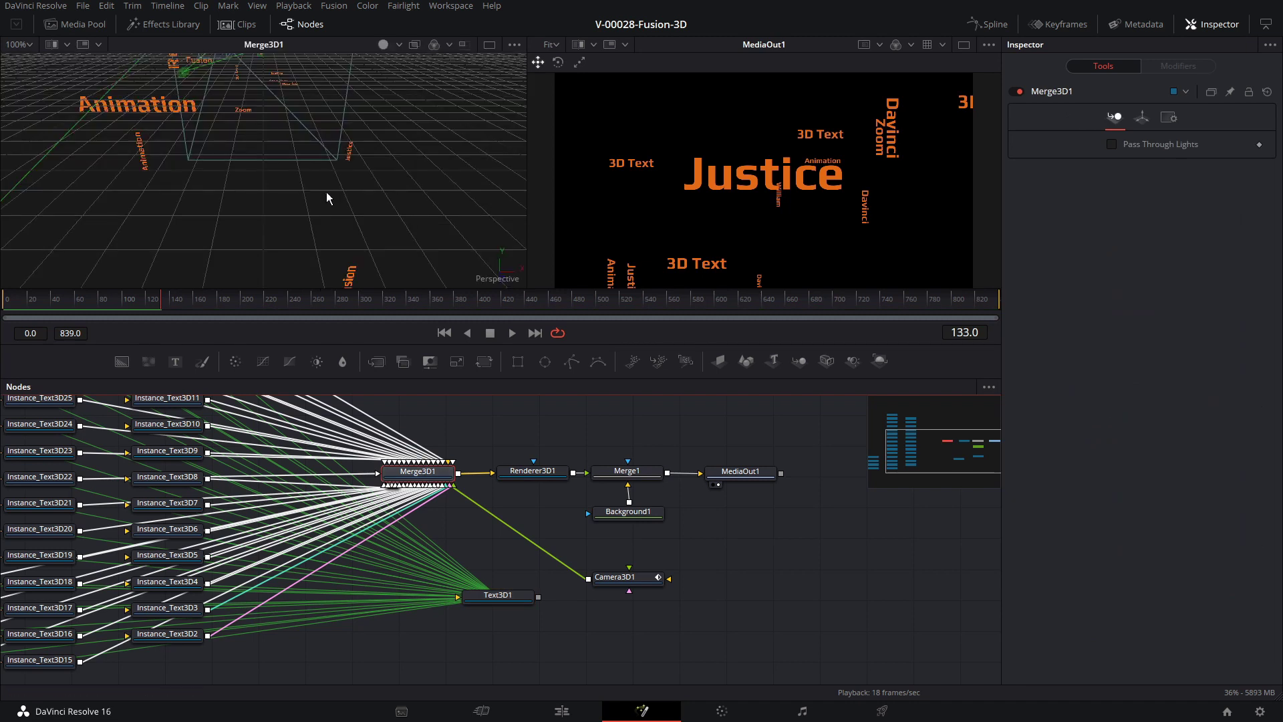
scroll(347, 175, down, 5)
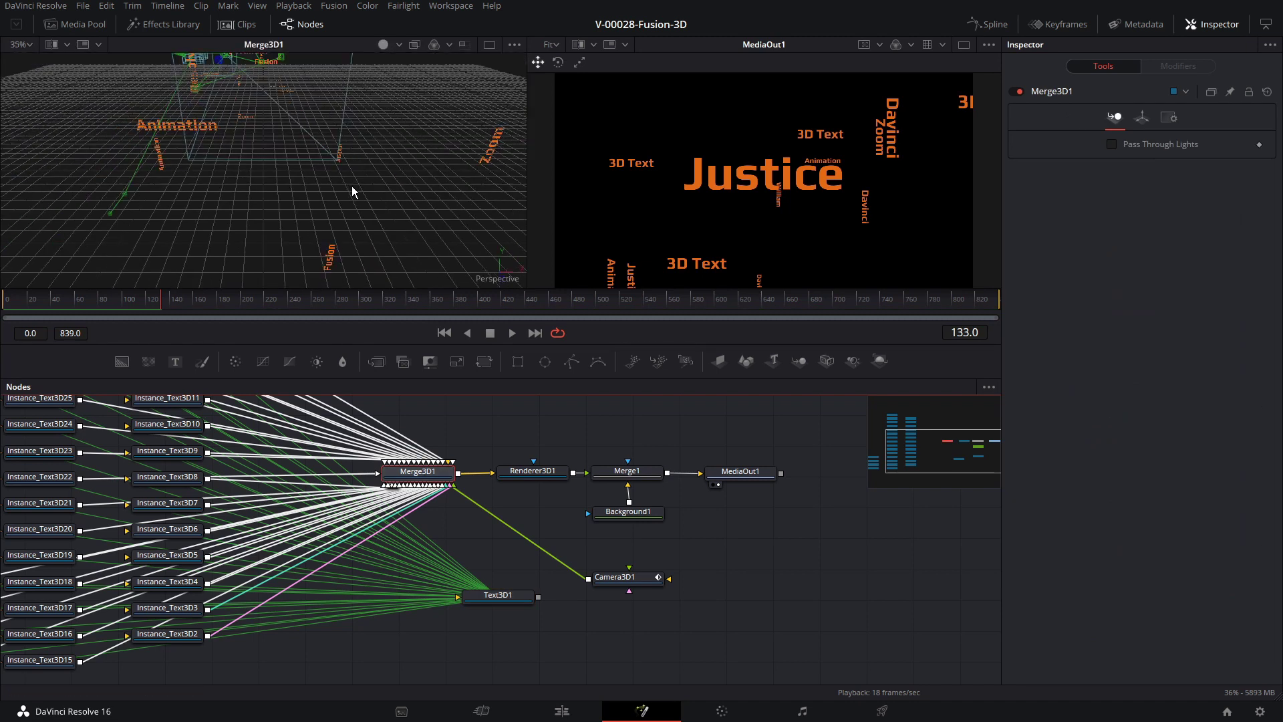
scroll(384, 235, down, 10)
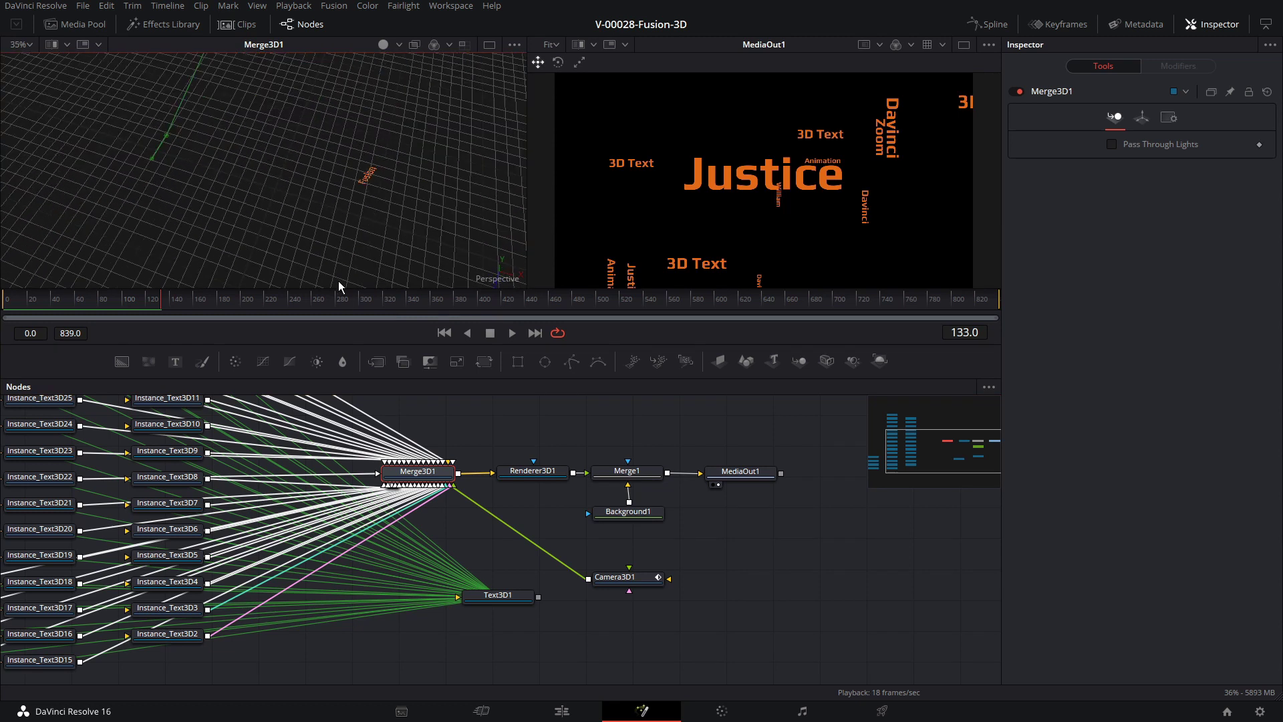
drag(298, 177, 302, 282)
Step: Play the animation to watch the camera travel through the 3D scene, including a pass from near the start with Camera3D1 selected
click(91, 298)
key(space)
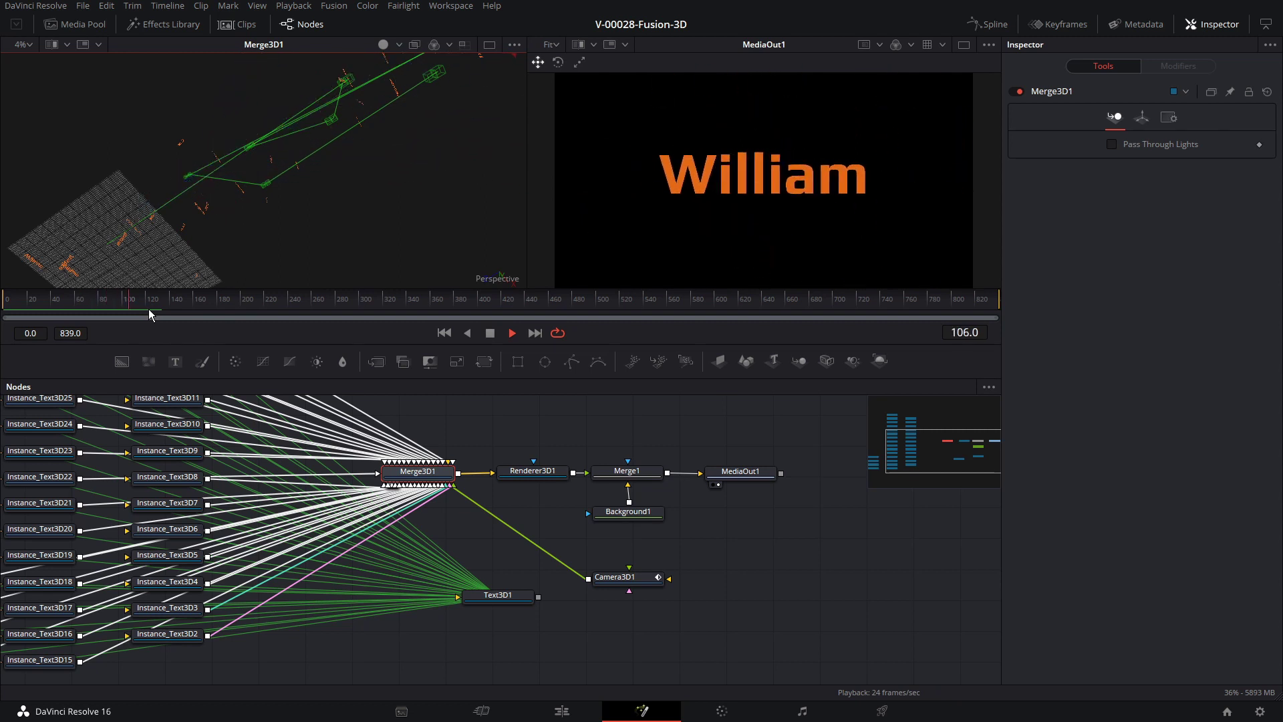
key(space)
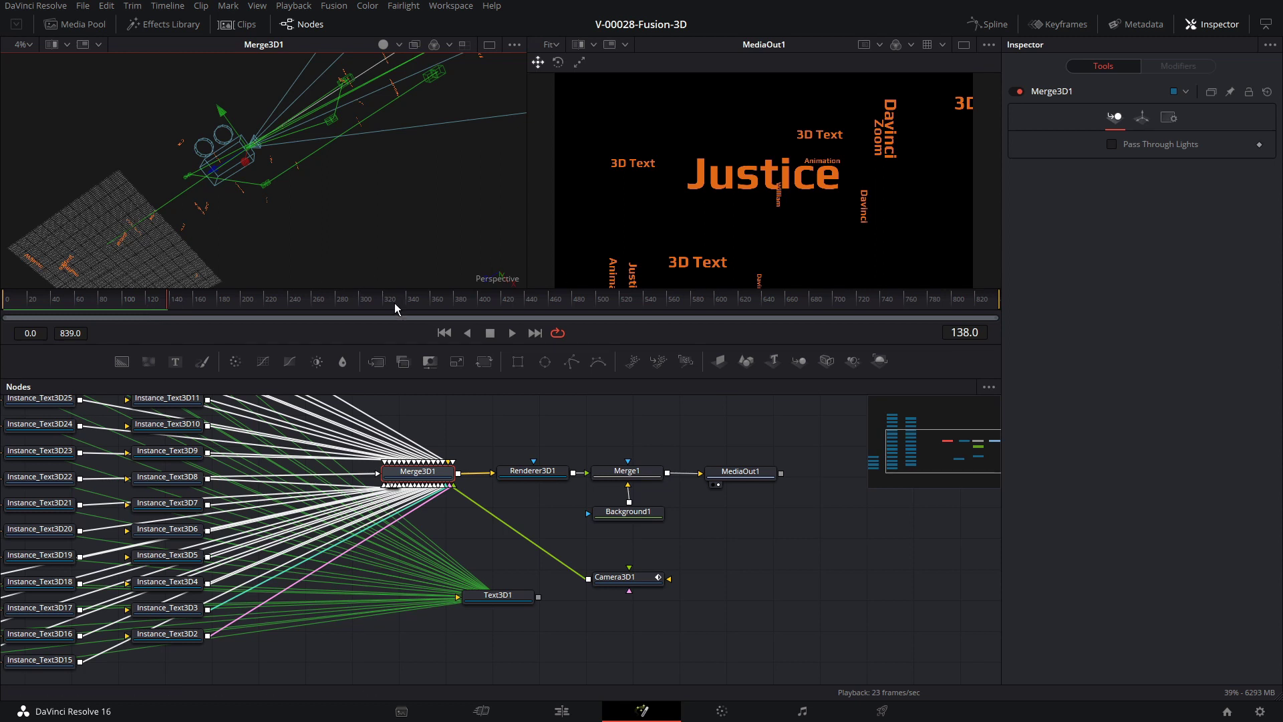
click(601, 580)
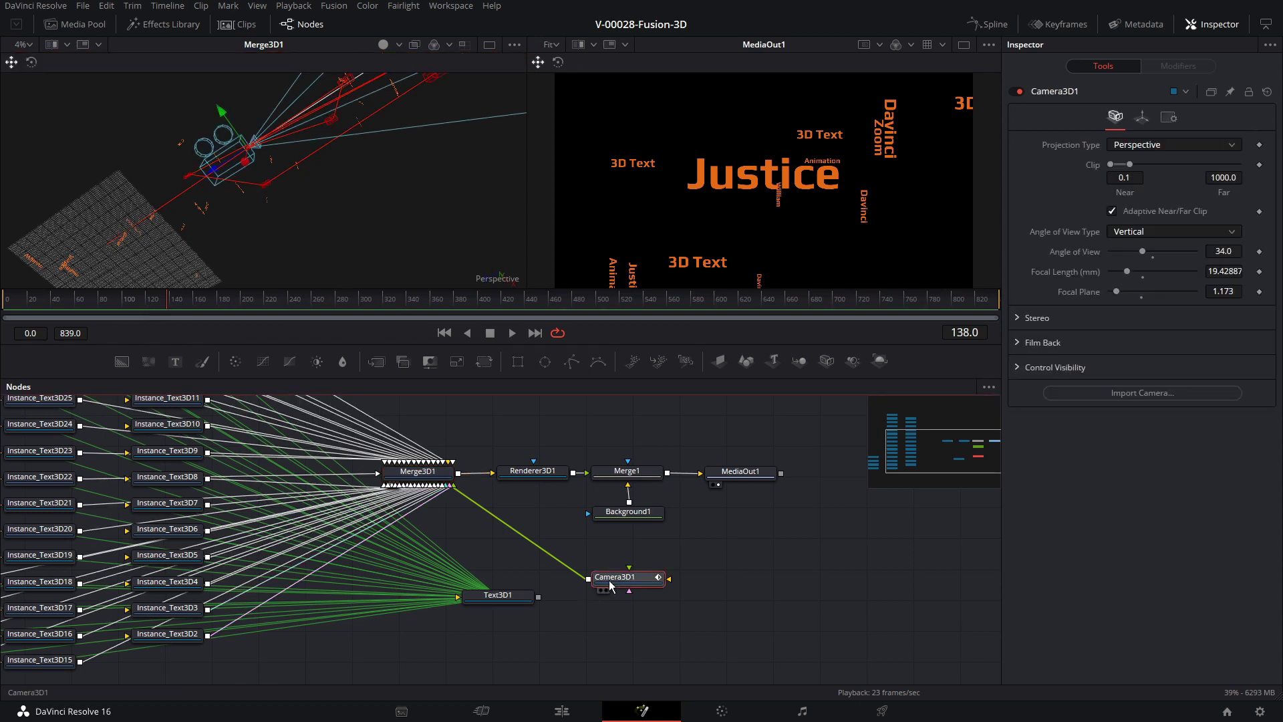
click(49, 301)
key(space)
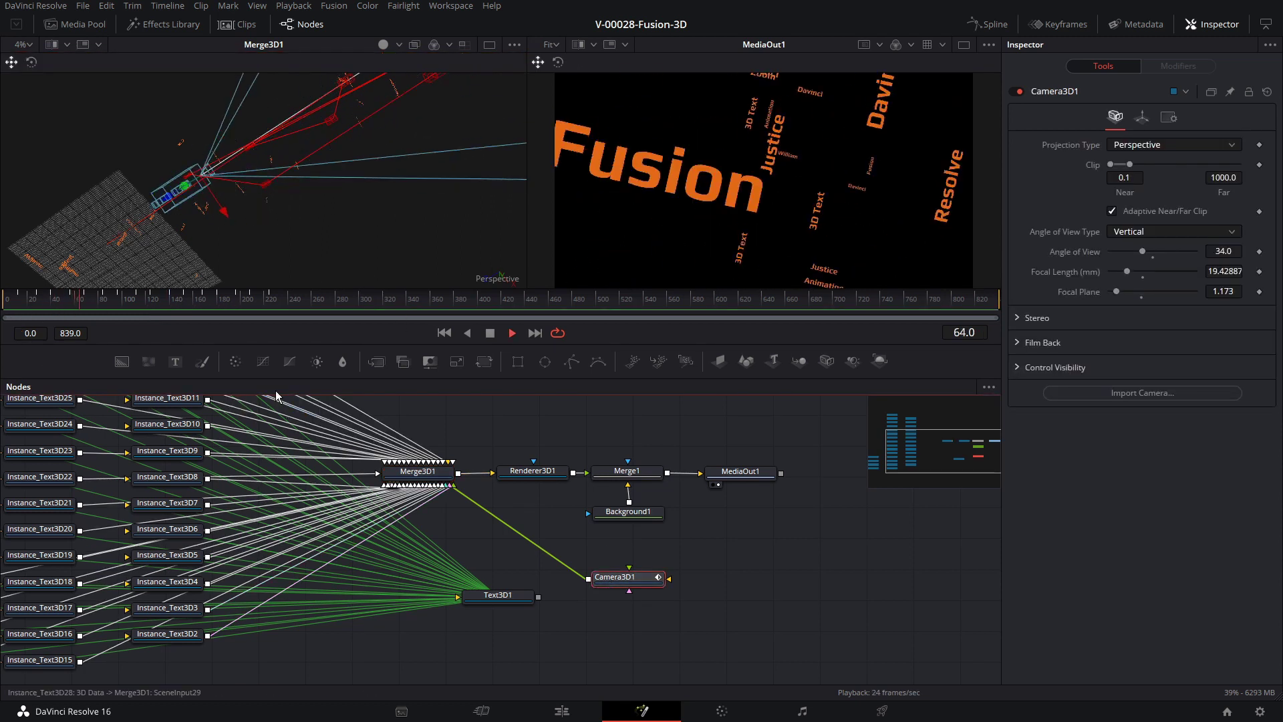
drag(272, 209, 331, 211)
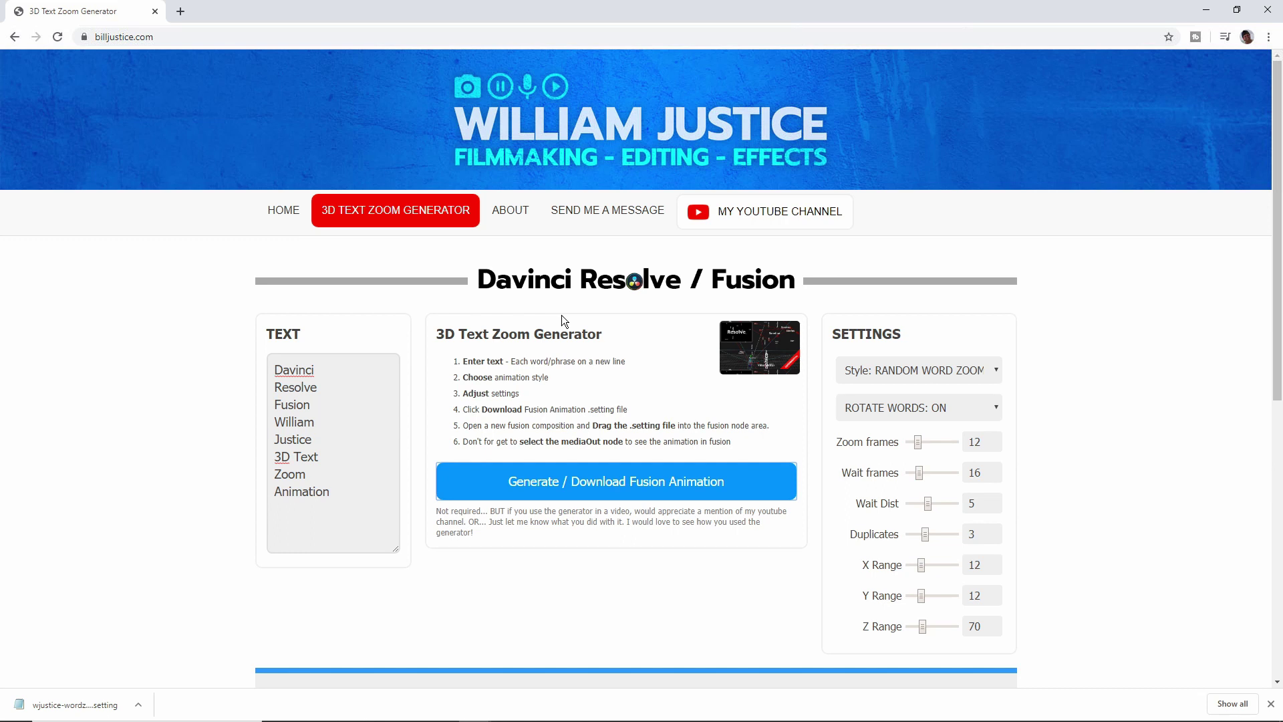
Step: Switch to the 3D Text Zoom Generator page in the browser and read its Zoom Animation Settings descriptions and instructions
scroll(595, 315, down, 6)
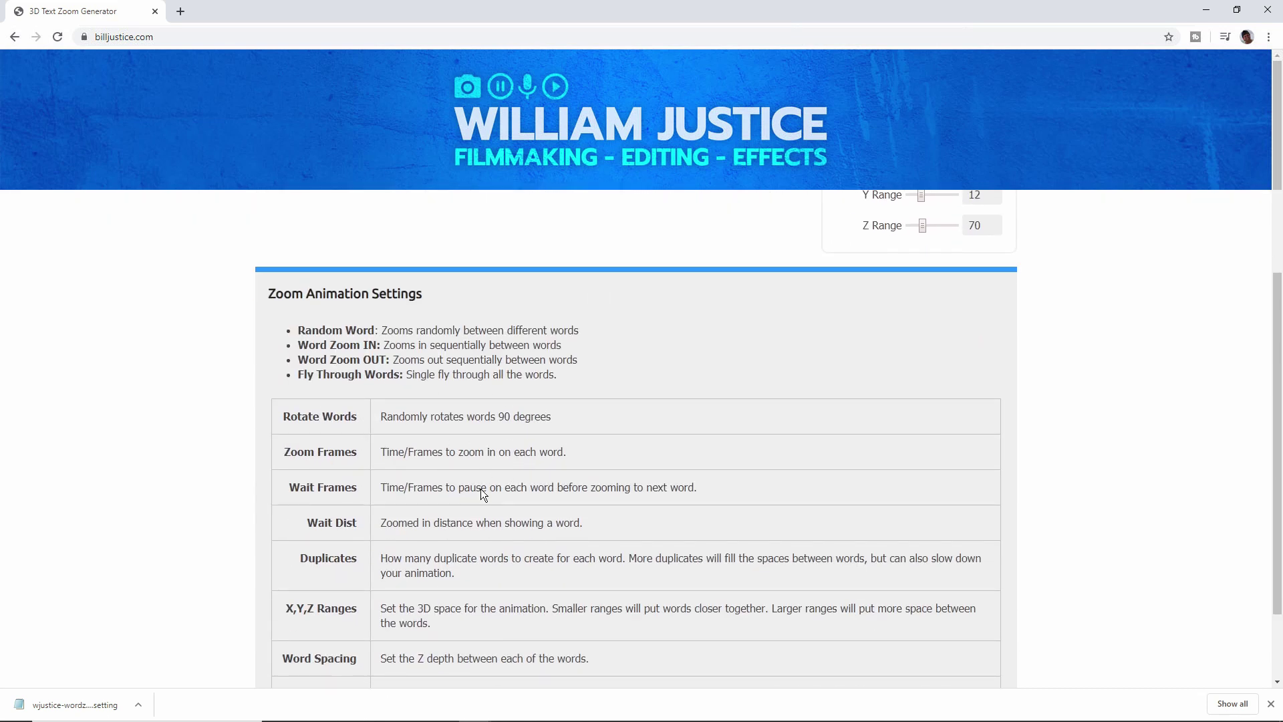
scroll(533, 503, down, 3)
scroll(534, 503, up, 9)
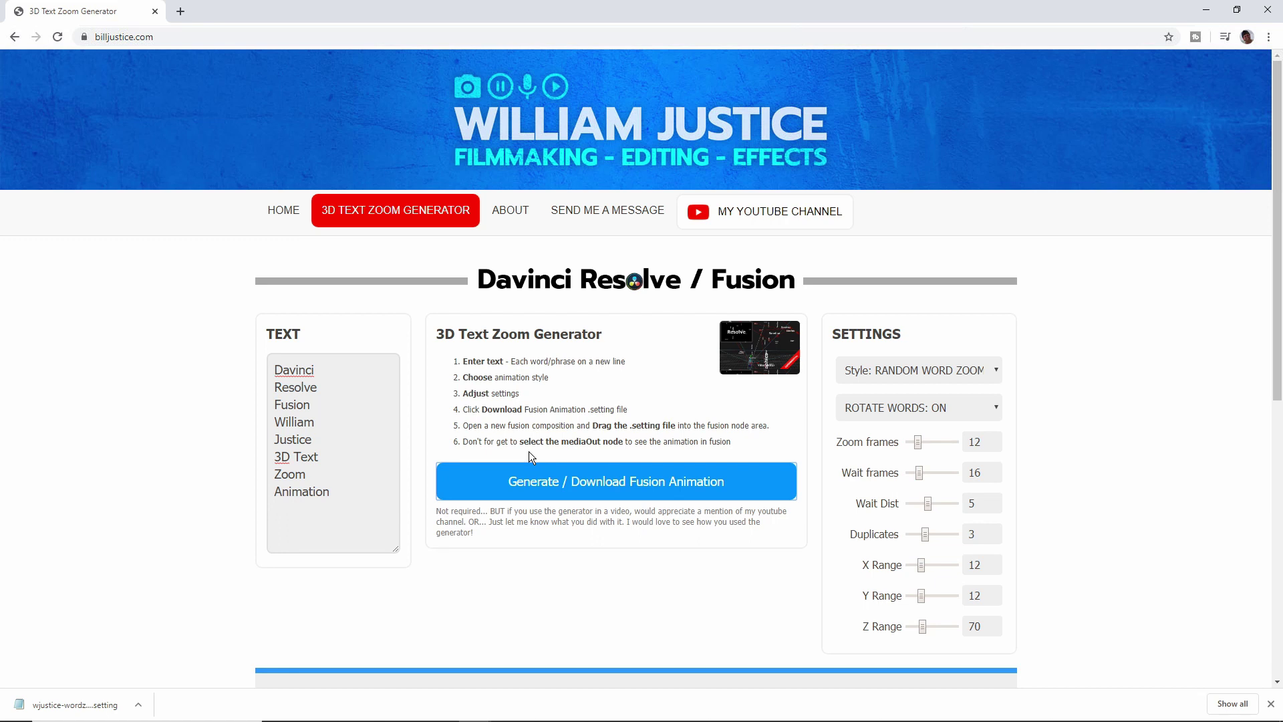
click(605, 426)
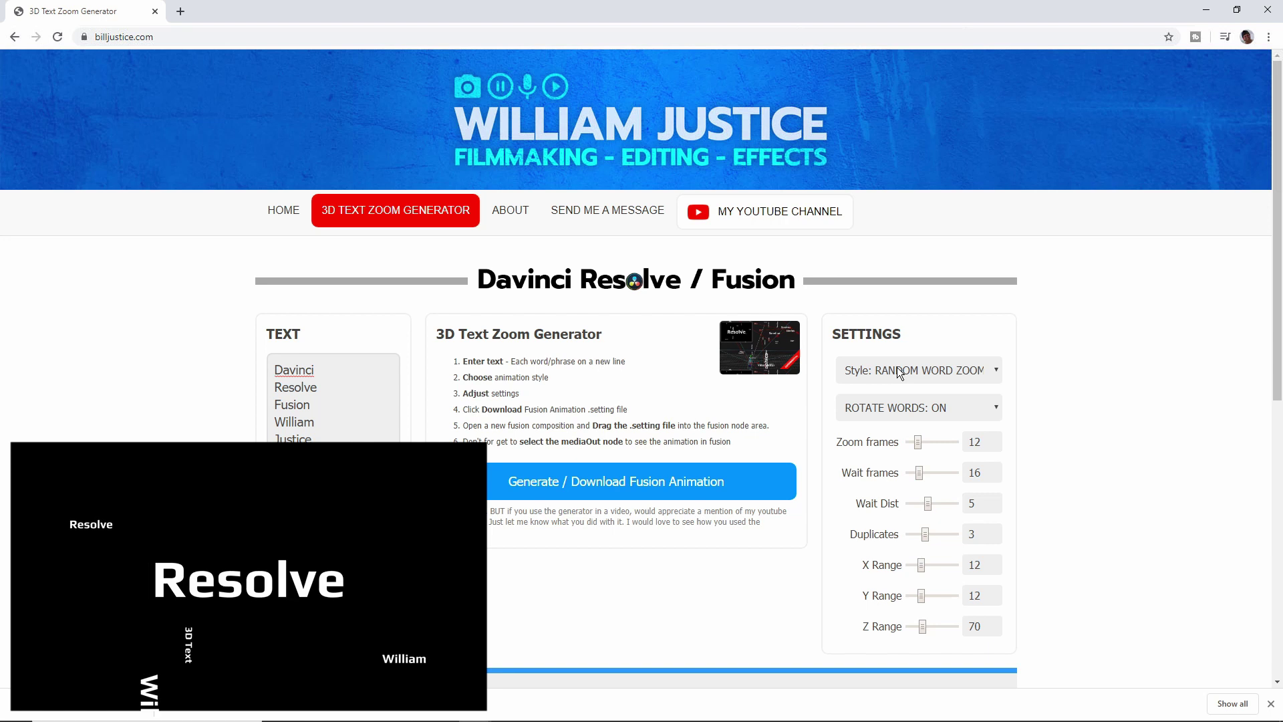
Step: Try the WORD ZOOM IN, WORD ZOOM OUT and FLY THROUGH WORDS styles, returning to RANDOM WORD ZOOM
click(936, 369)
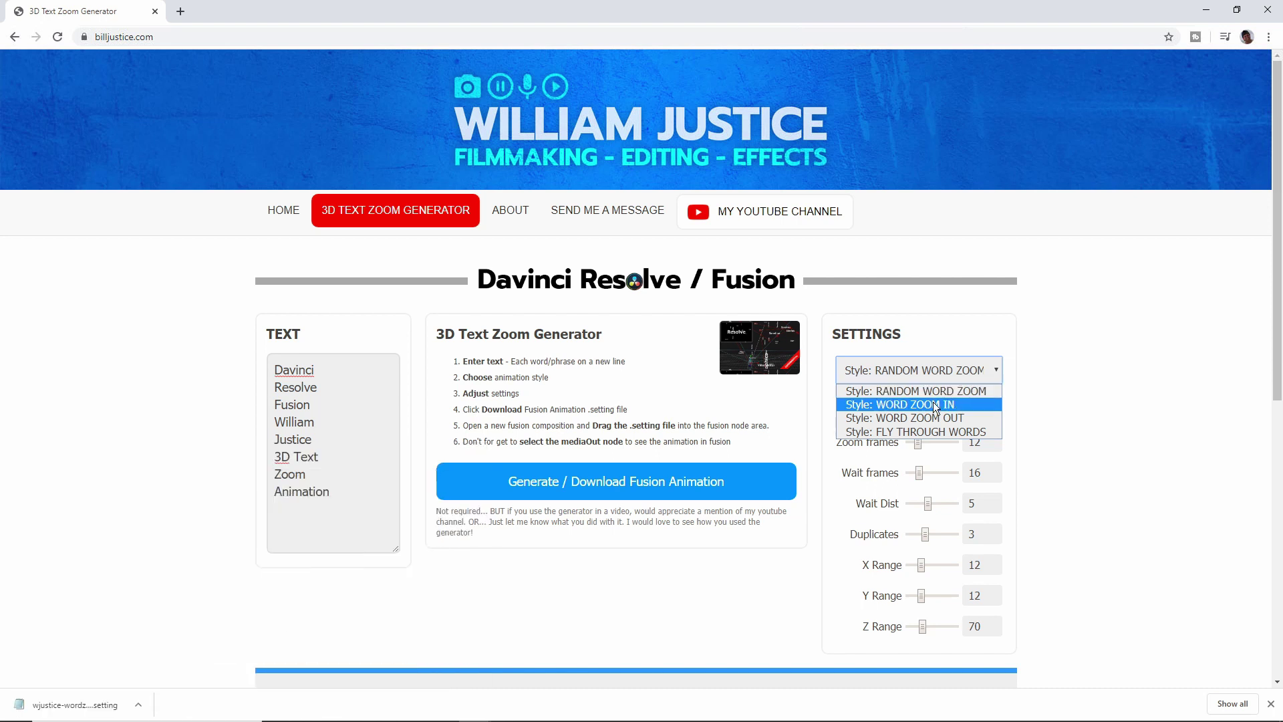
click(934, 406)
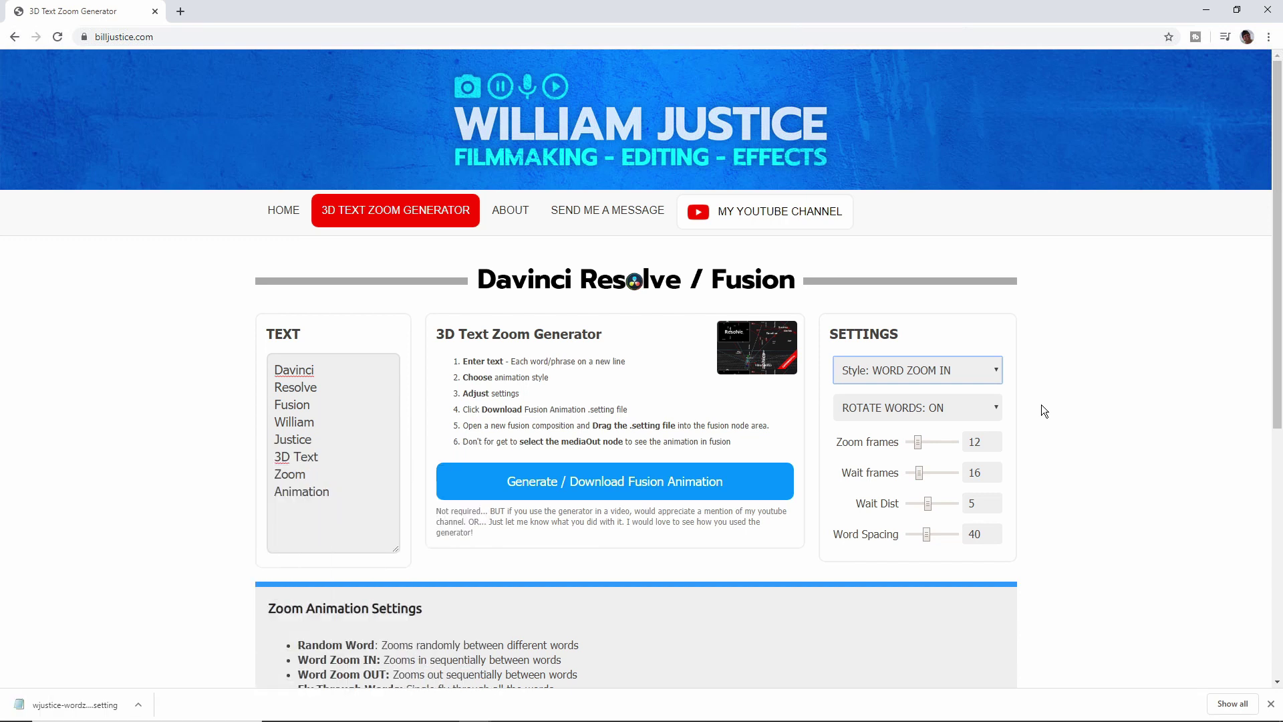
click(978, 369)
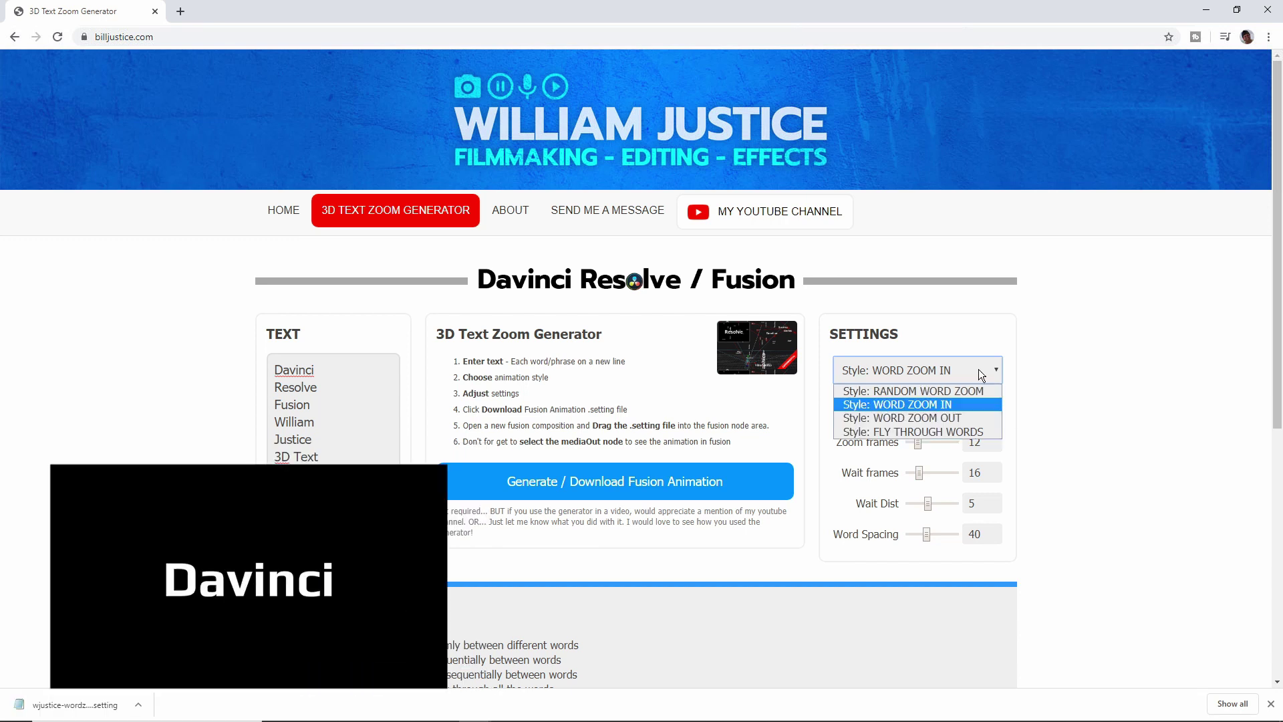
click(956, 419)
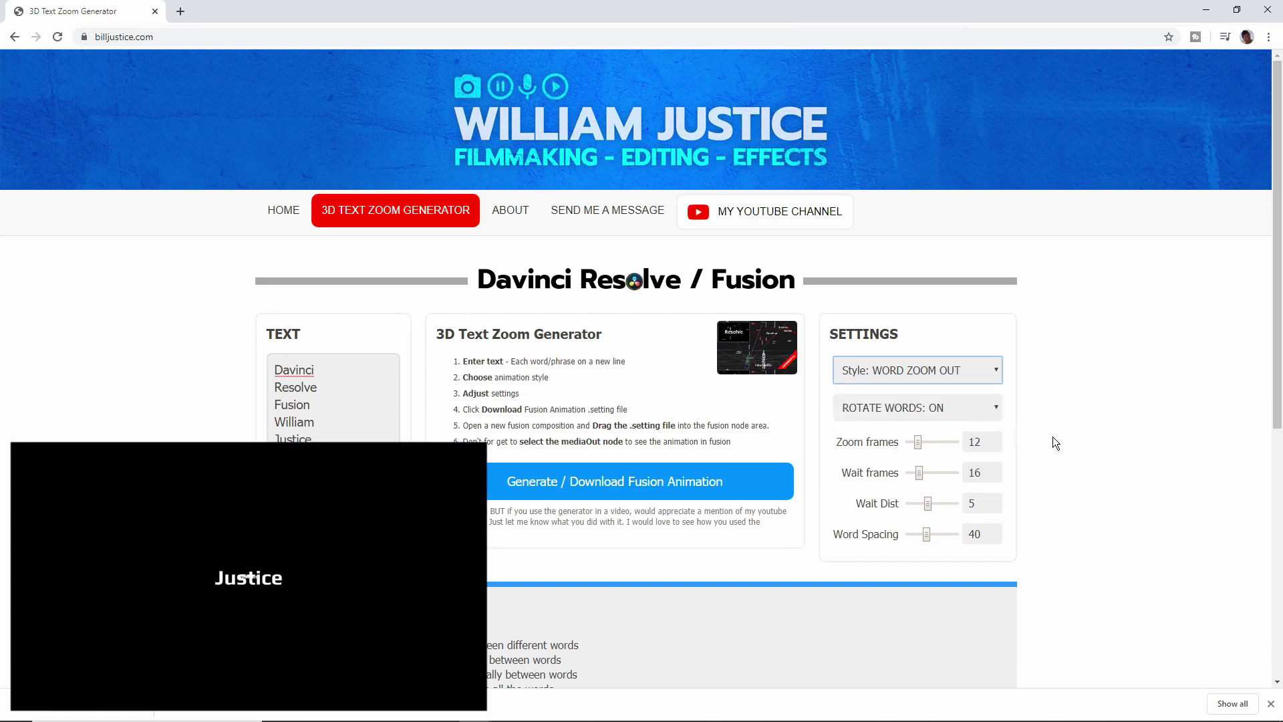
click(969, 369)
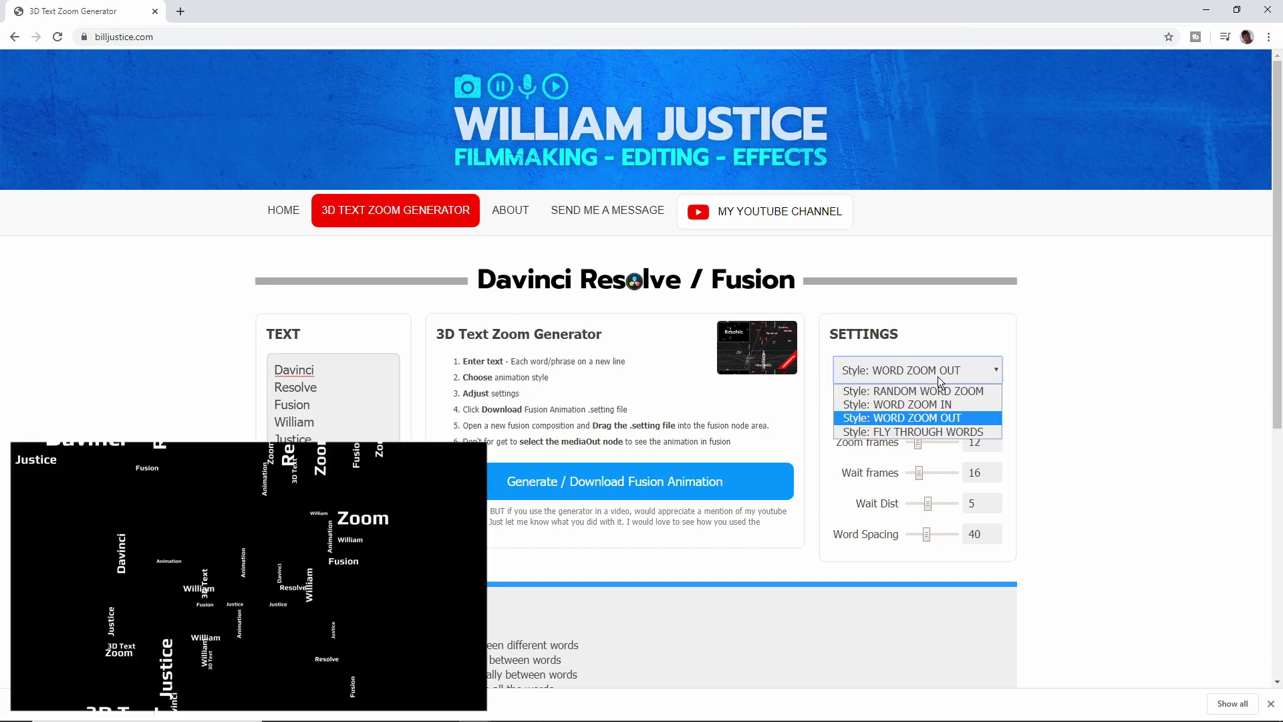
click(899, 431)
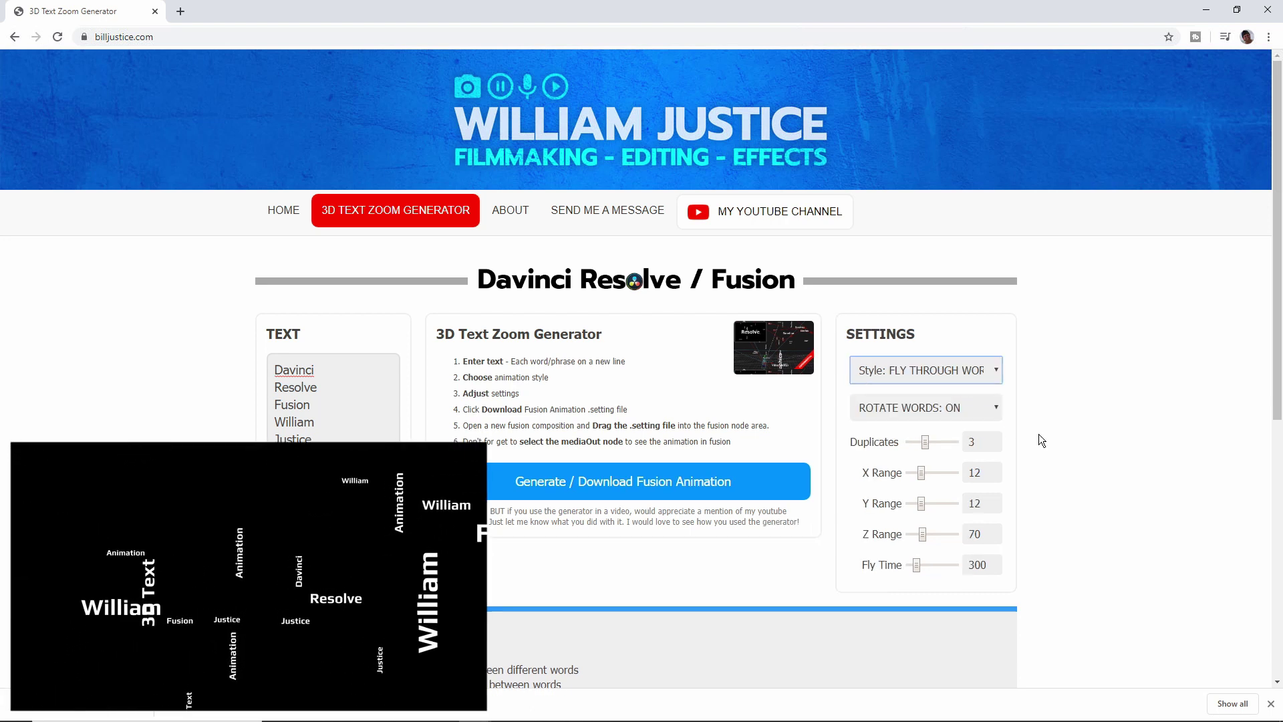
click(869, 369)
click(859, 386)
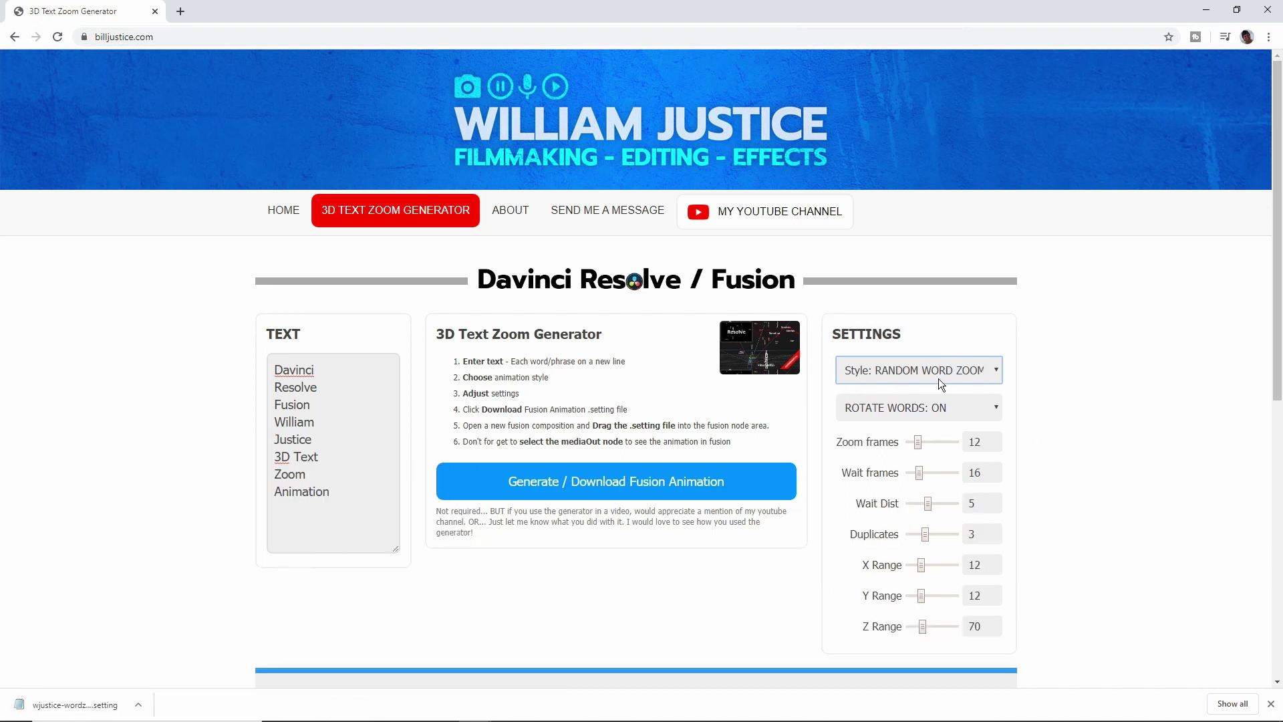
Step: With word rotation kept on, set zoom frames to 36, wait frames to 8 and duplicates to 10
click(906, 411)
click(911, 410)
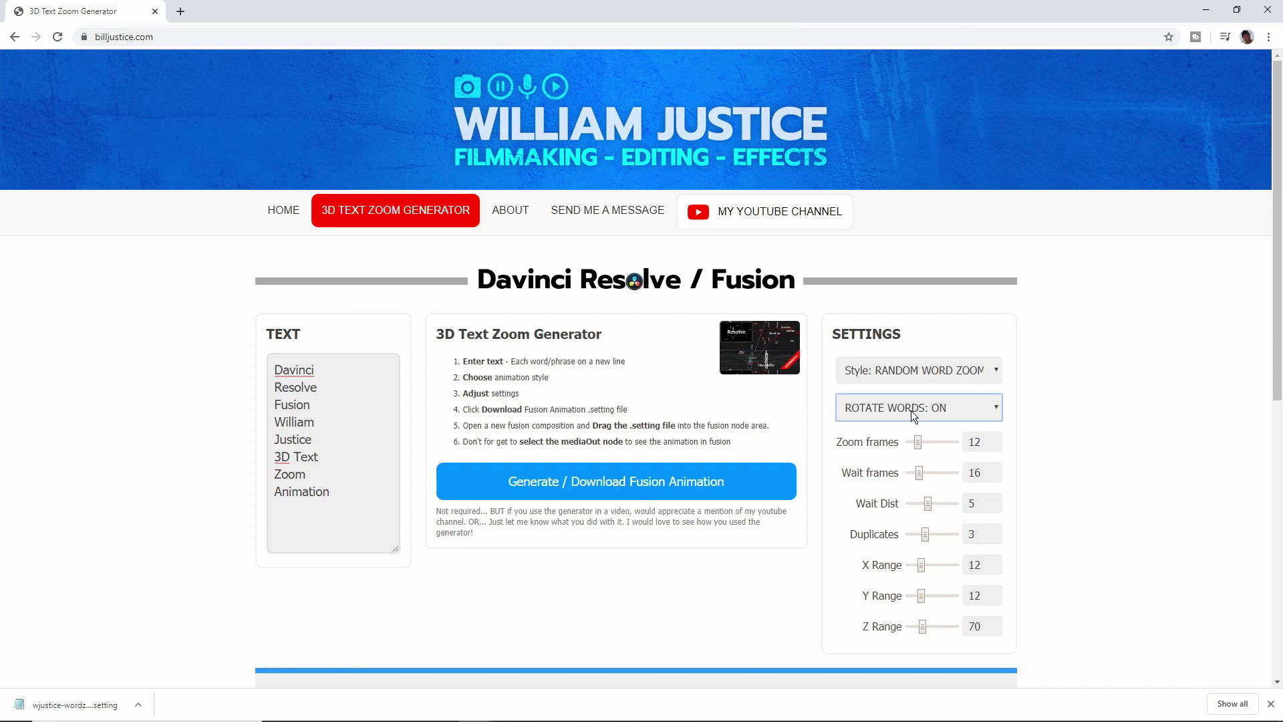
drag(919, 441, 924, 441)
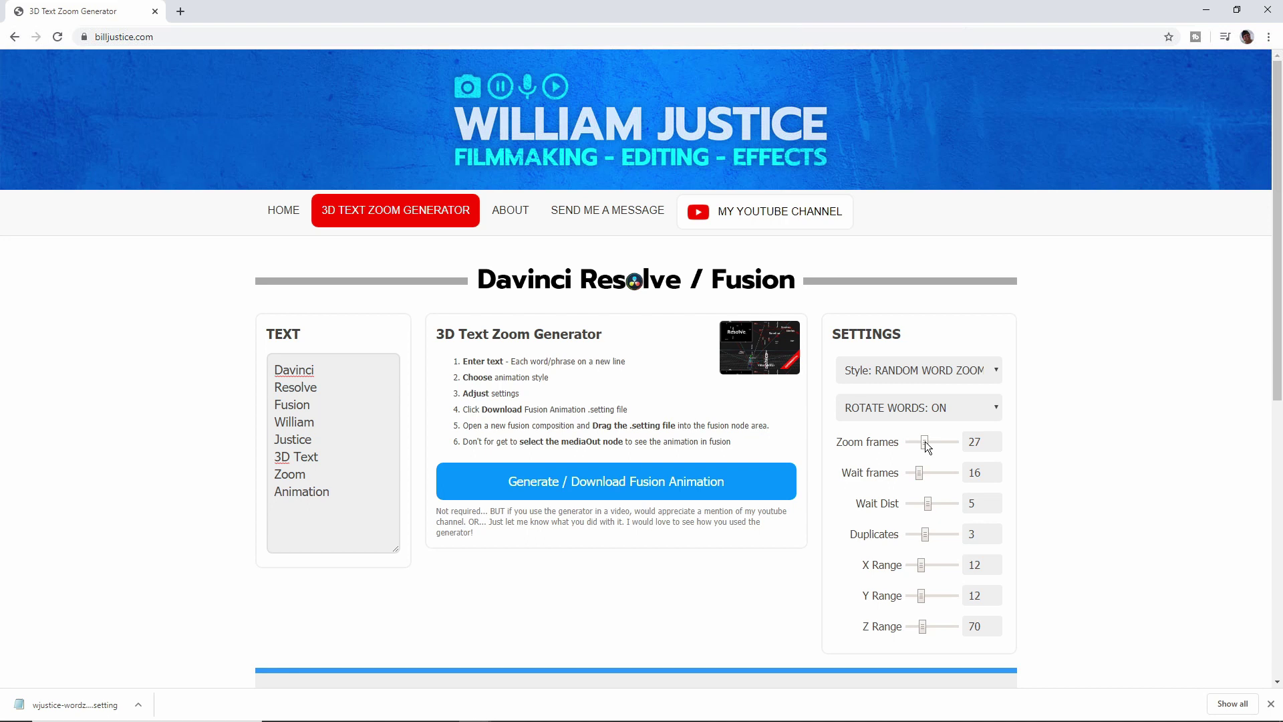
drag(925, 441, 933, 441)
drag(937, 441, 917, 473)
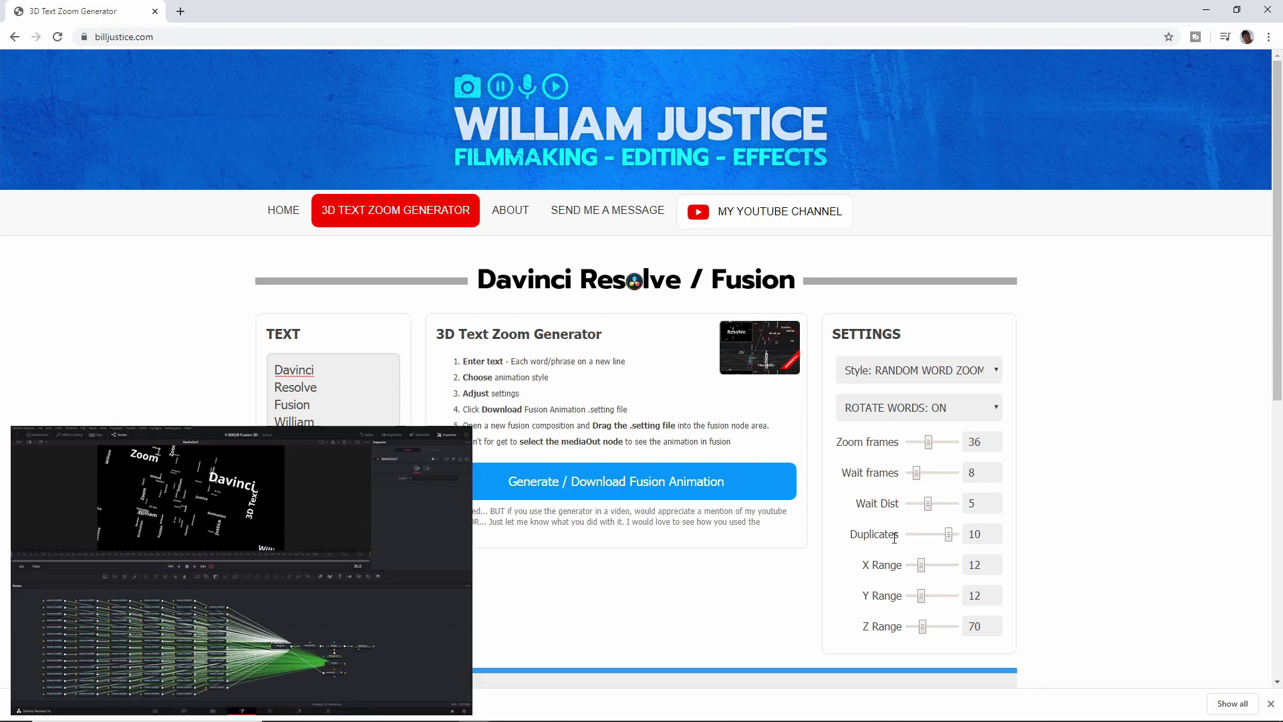
click(293, 372)
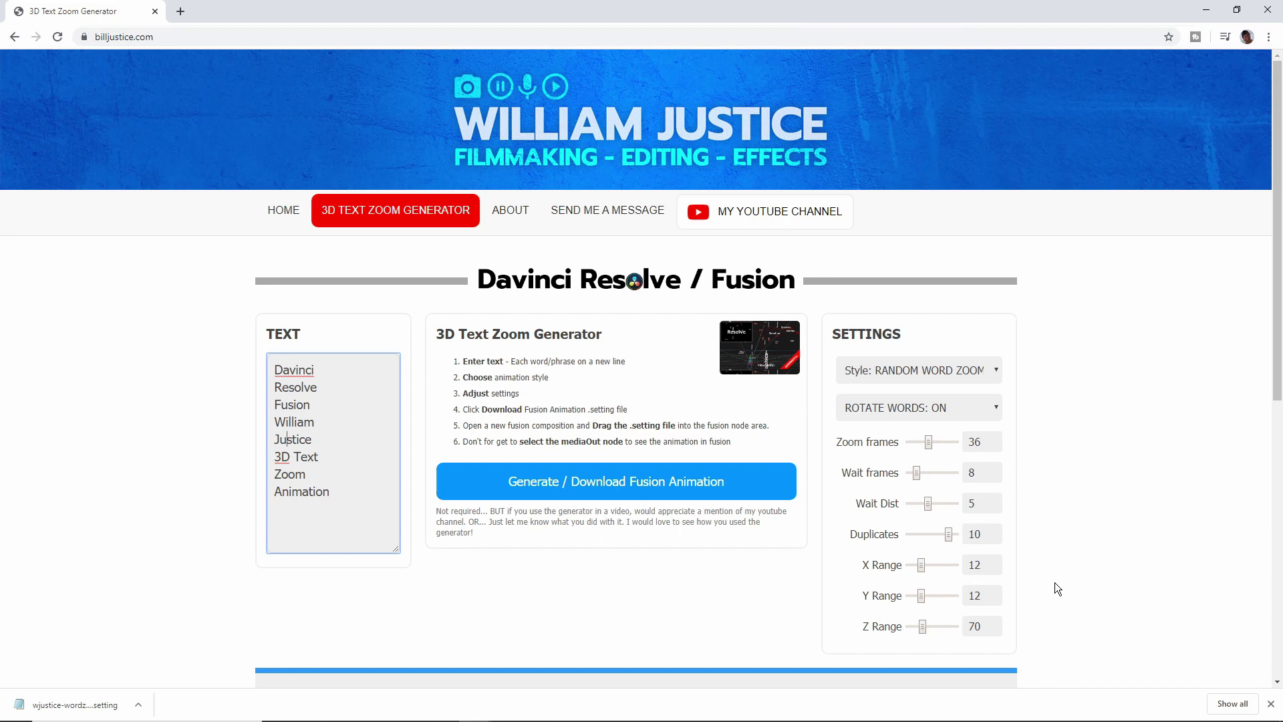
Step: Go through the WORD ZOOM IN and WORD ZOOM OUT styles and settle on FLY THROUGH WORDS
click(933, 370)
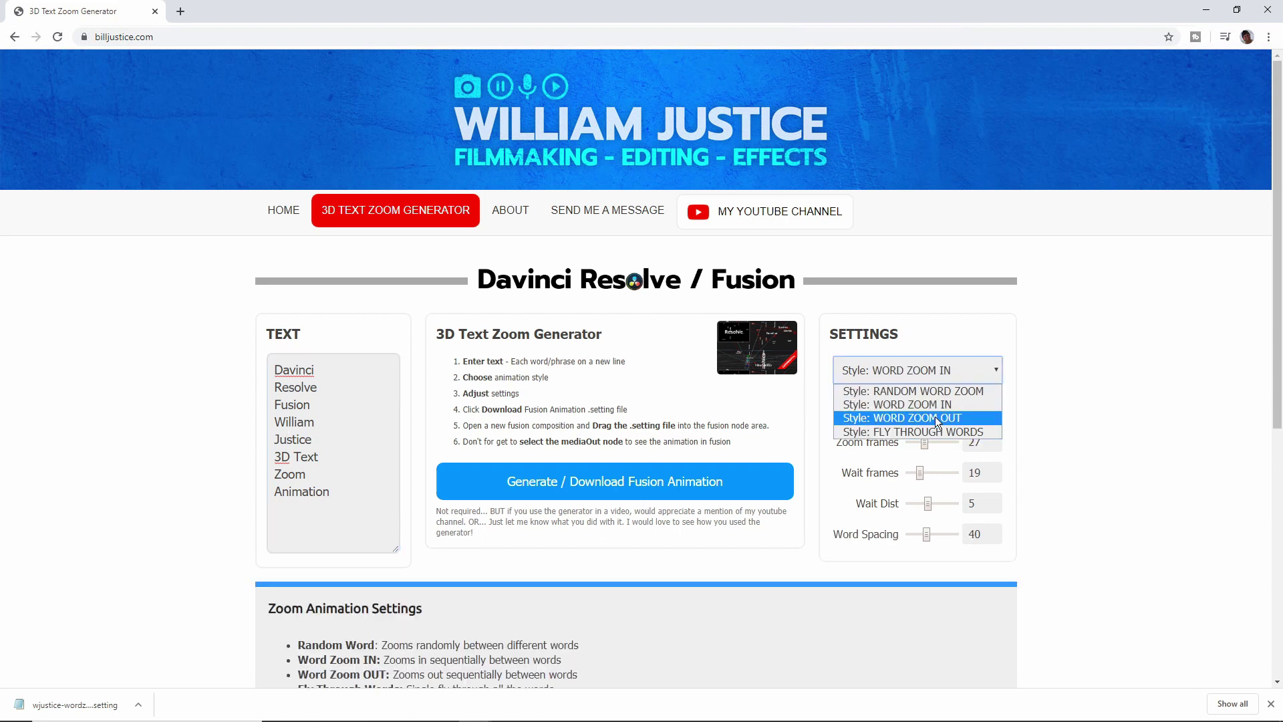
click(940, 371)
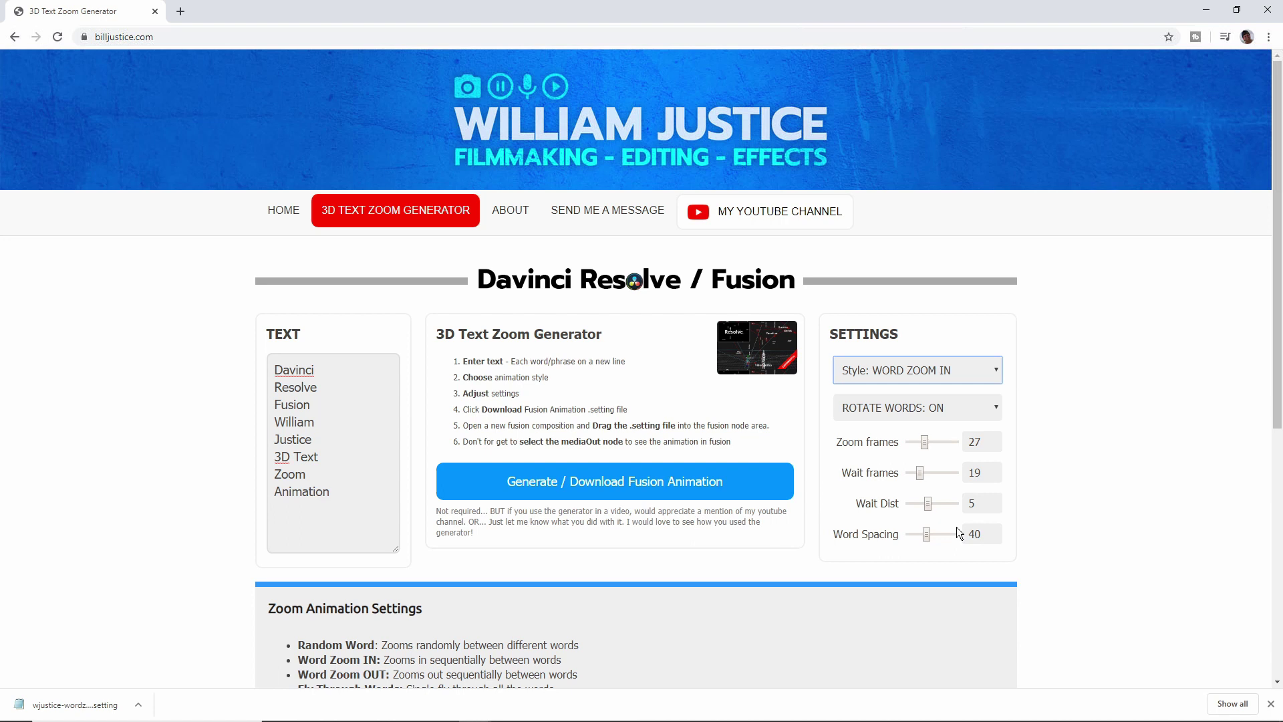
click(975, 371)
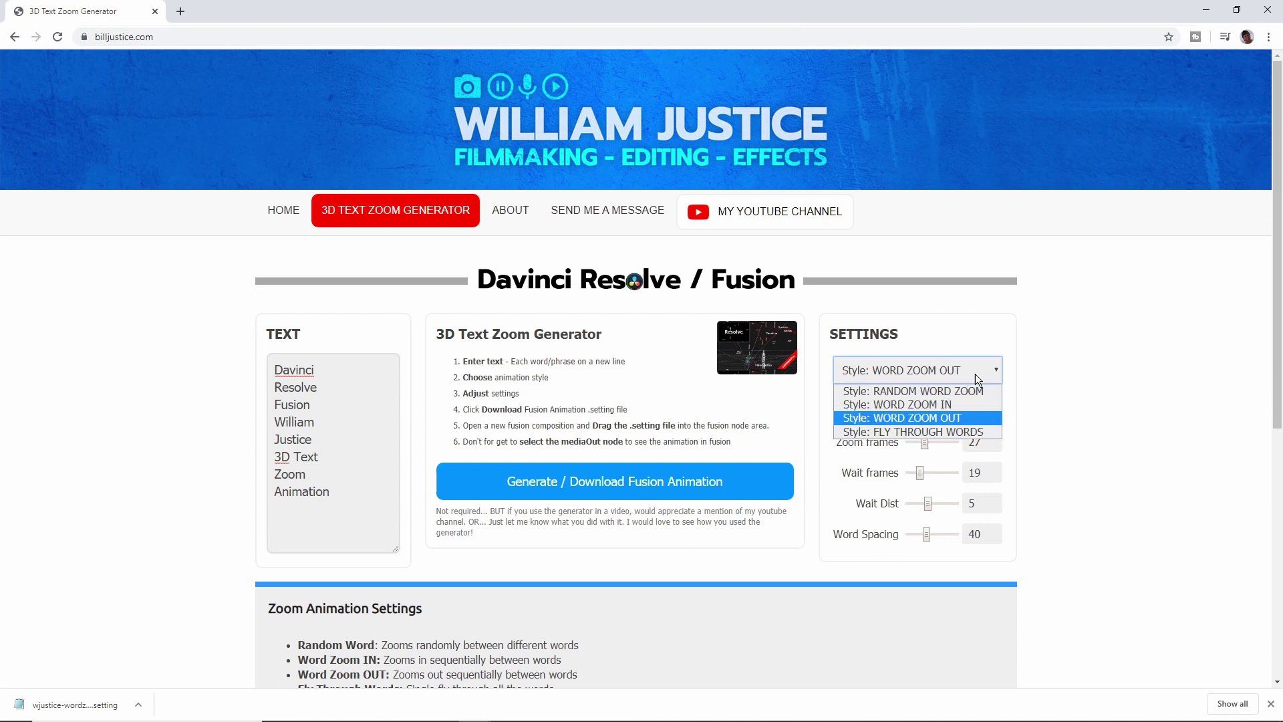
click(925, 432)
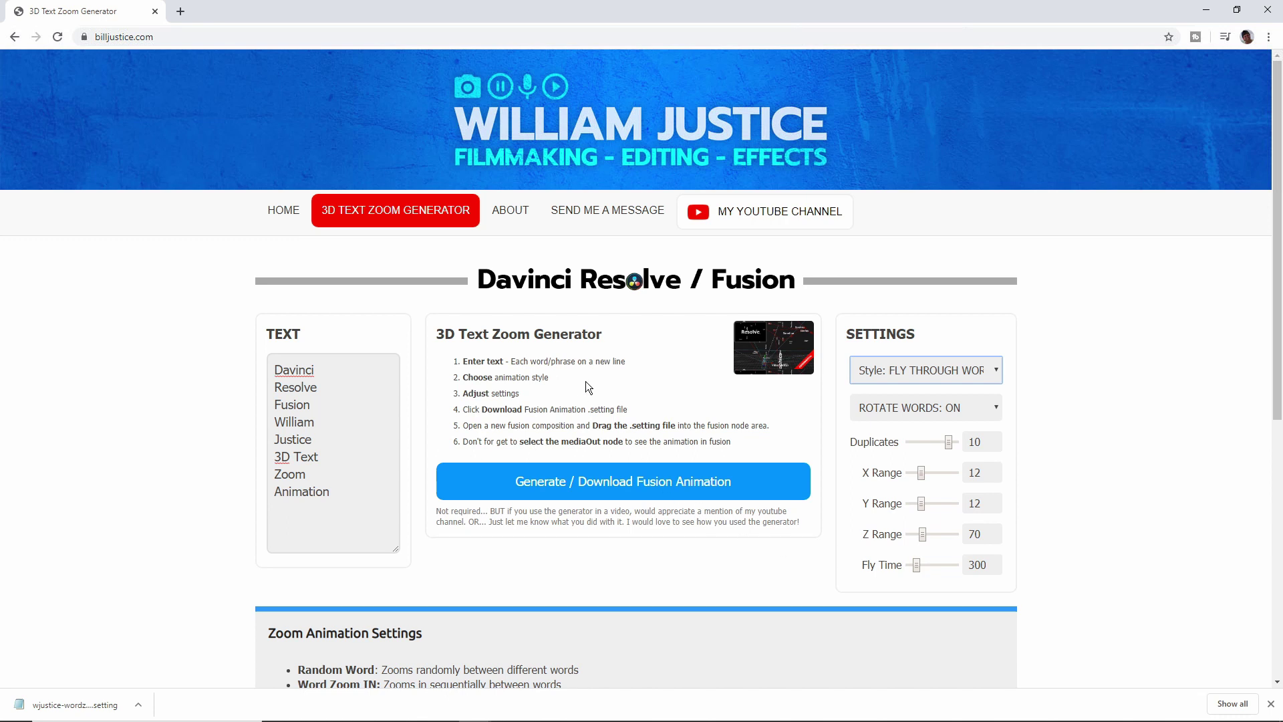
drag(437, 334, 605, 334)
click(633, 340)
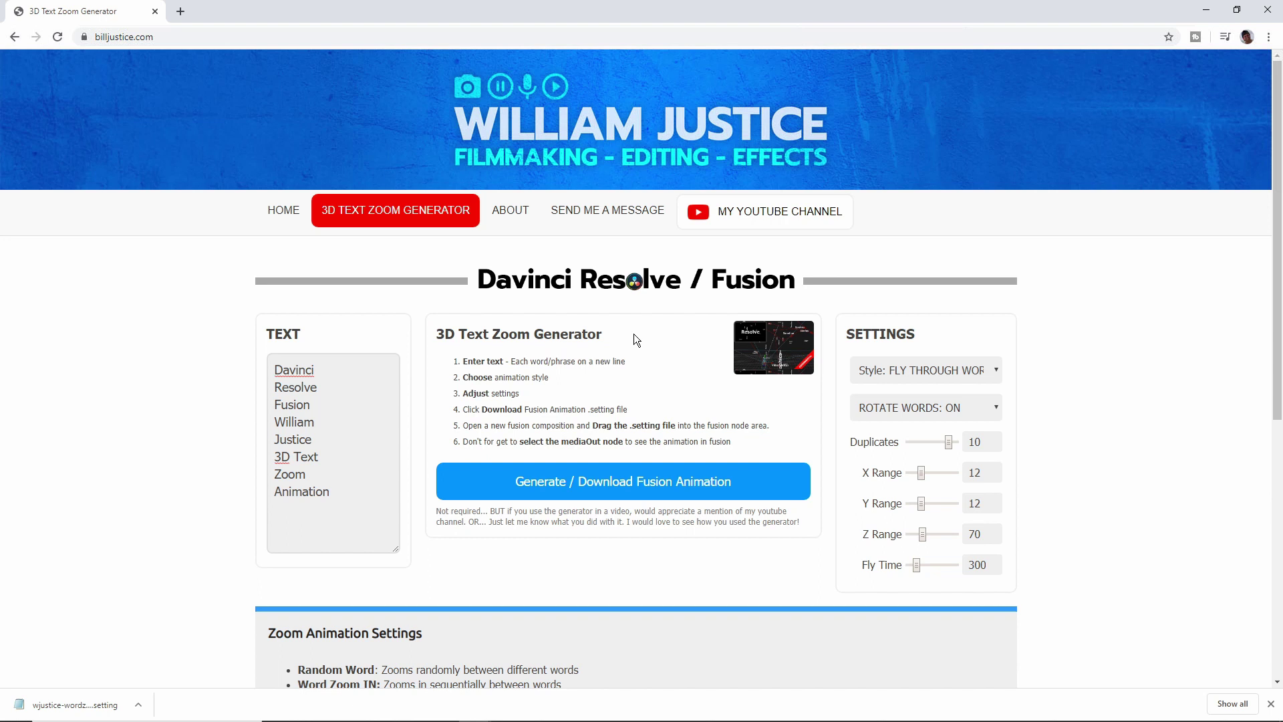